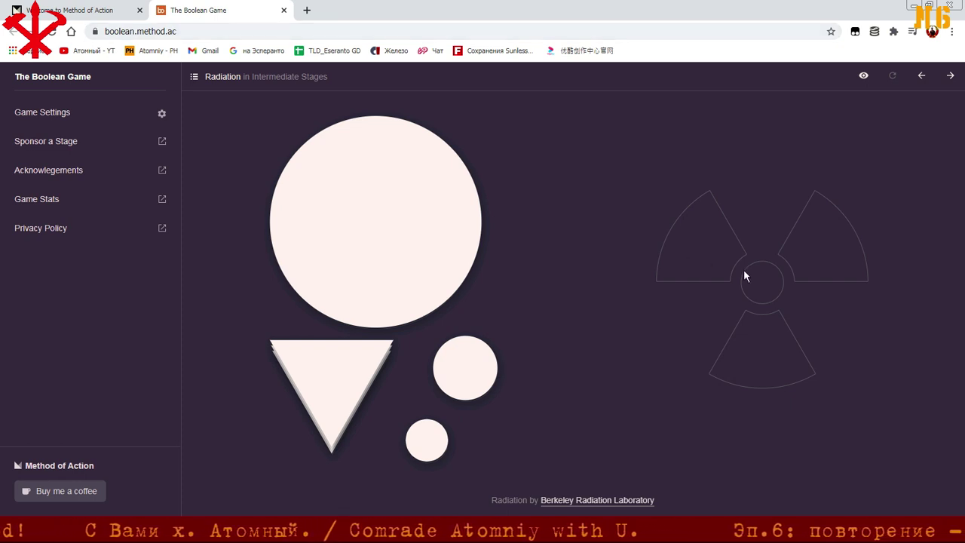
Cut the small circle out of the big circle on the target to make a ring
drag(395, 241, 756, 304)
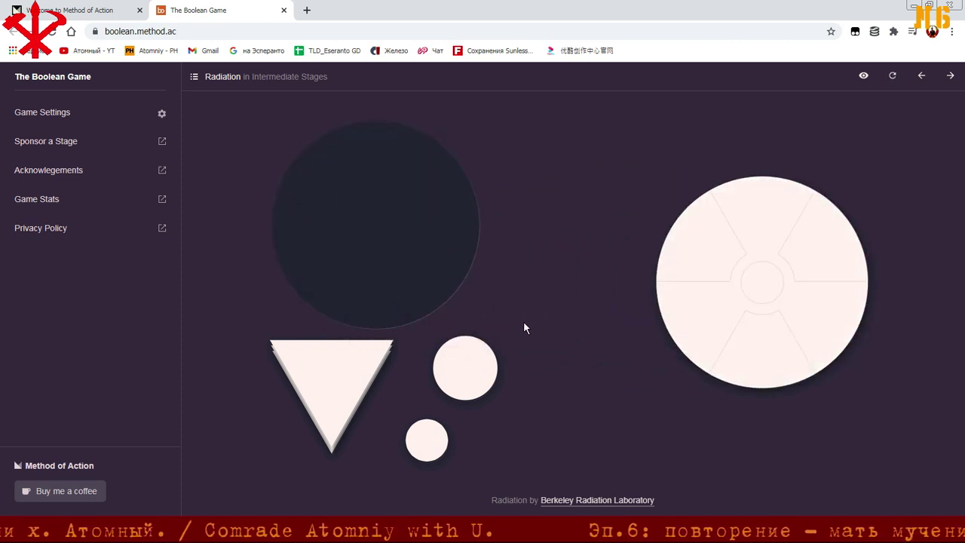
drag(478, 364, 760, 293)
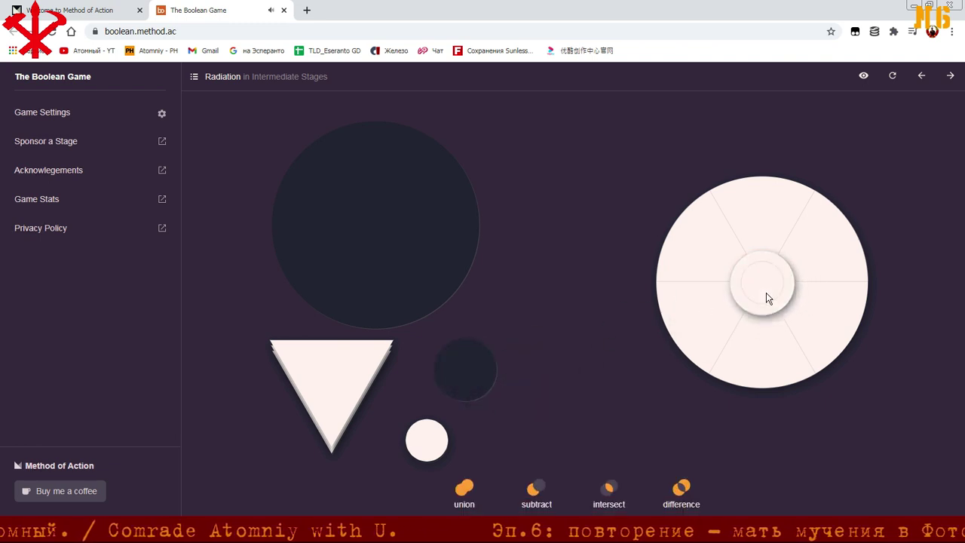
click(538, 492)
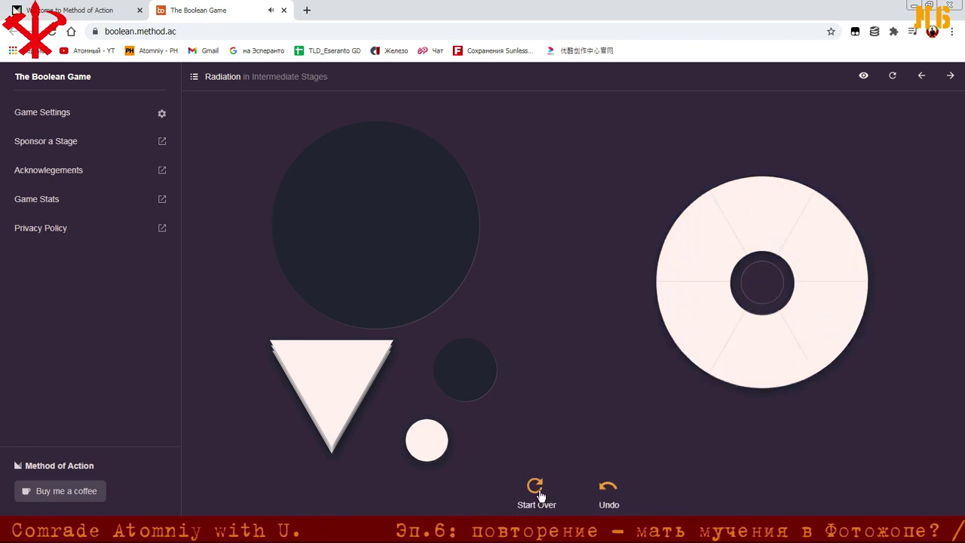
Set three triangles into the radiation target's slots and move the ring aside
mouse_move(353, 384)
mouse_down()
mouse_move(461, 248)
mouse_move(759, 210)
mouse_up()
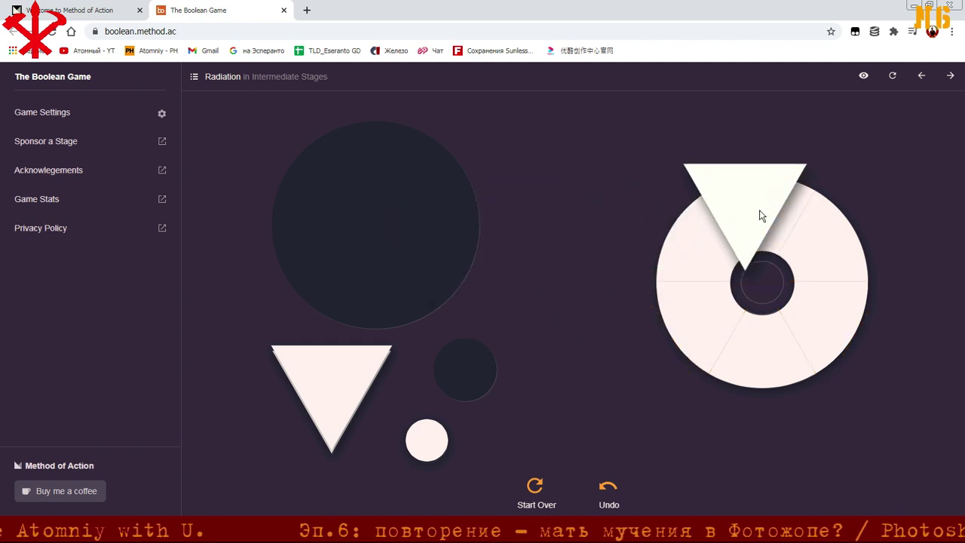
mouse_move(369, 362)
mouse_down()
mouse_move(760, 366)
mouse_move(814, 331)
mouse_up()
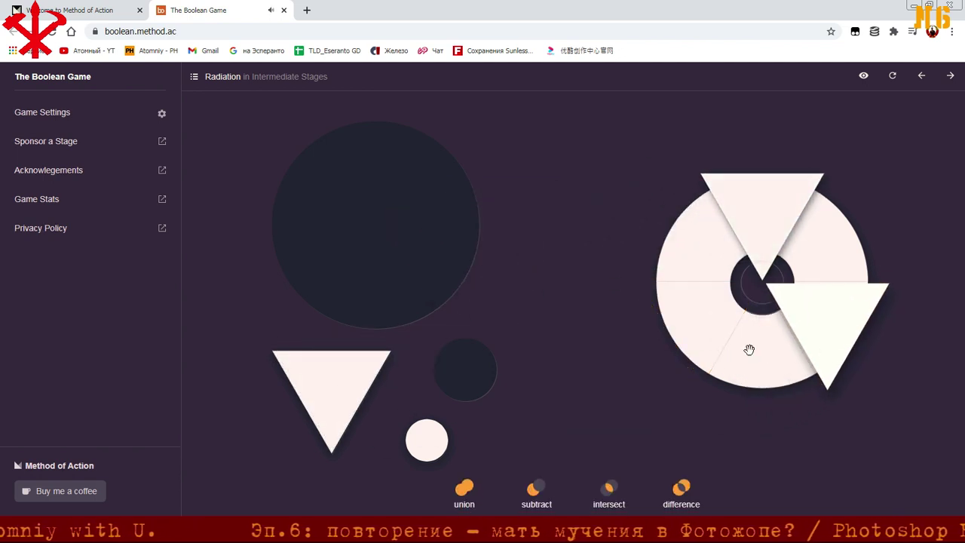
mouse_move(334, 382)
mouse_down()
mouse_move(686, 311)
mouse_move(707, 329)
mouse_up()
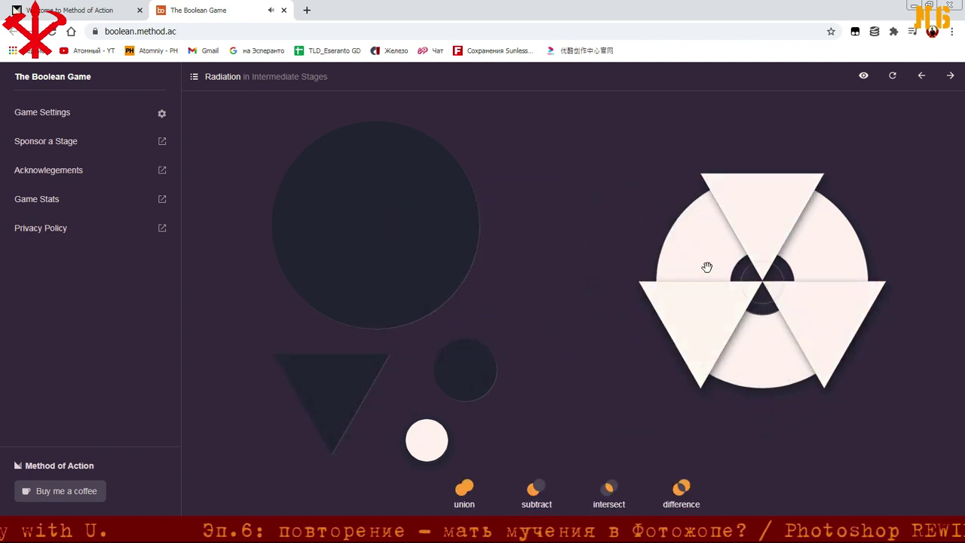
drag(706, 267, 329, 200)
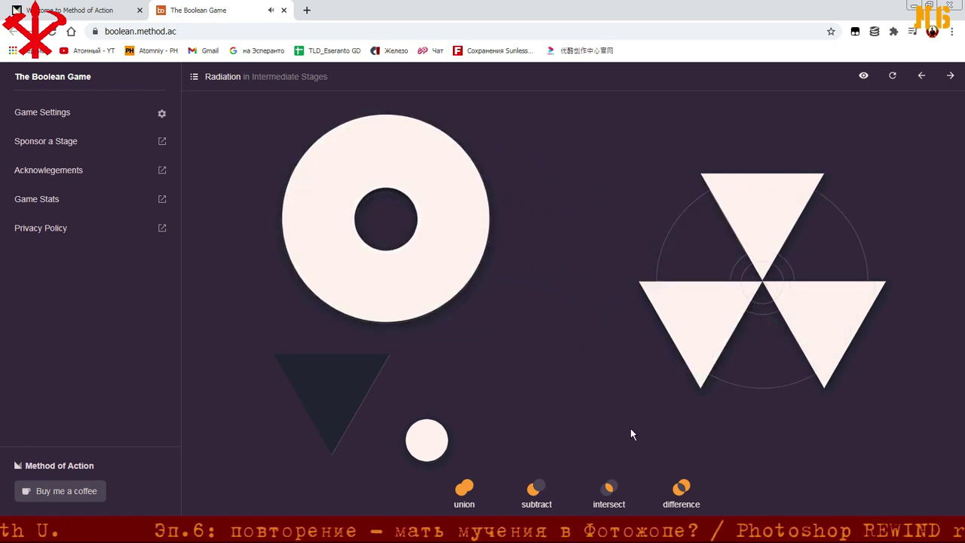
Union the three triangles, stack them on top of the ring, and intersect them
click(465, 488)
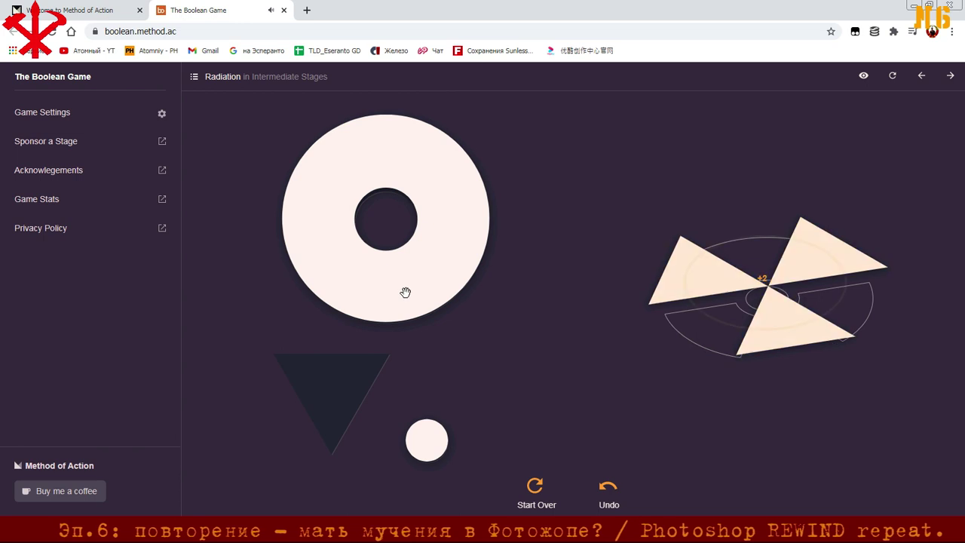
drag(378, 241, 755, 305)
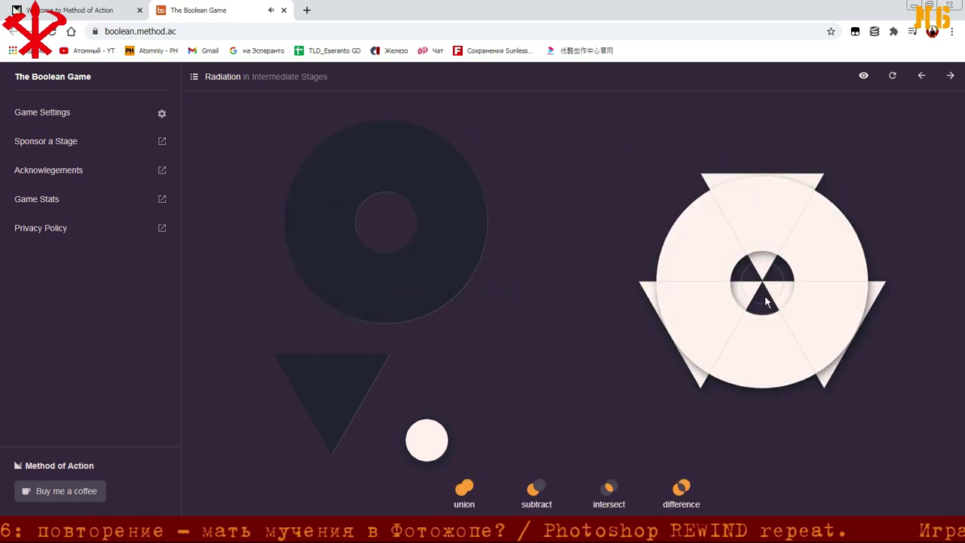
click(745, 291)
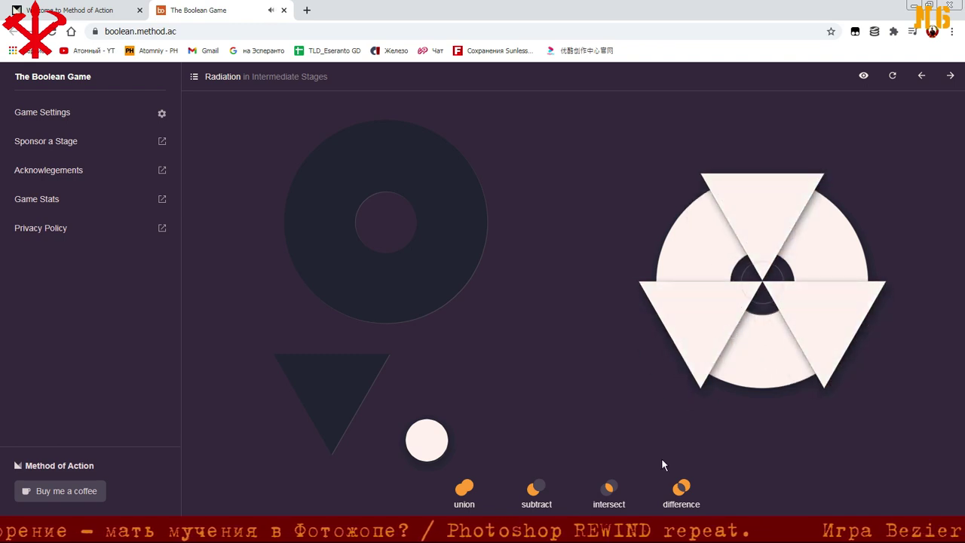
click(612, 497)
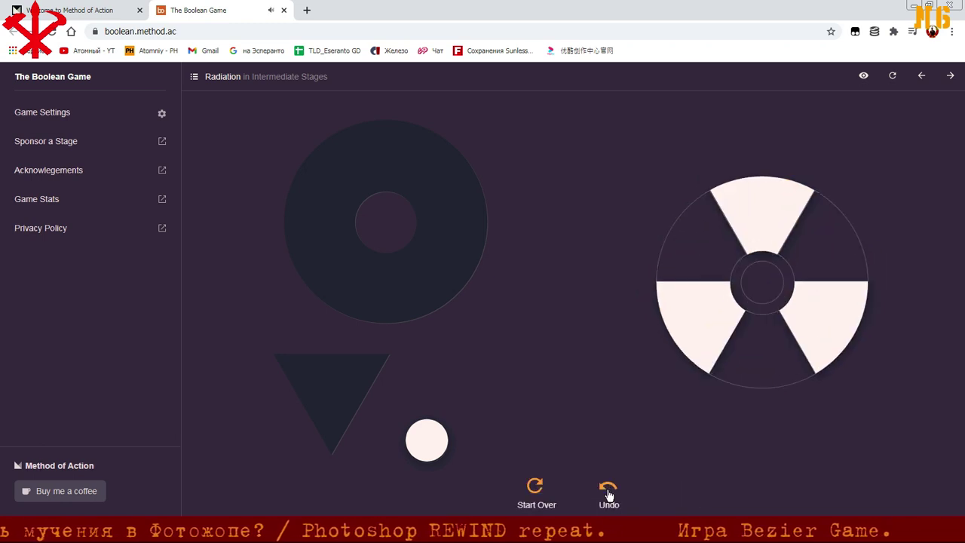
Union the small circle into the symbol's centre, then start the stage over
mouse_move(442, 447)
mouse_down()
mouse_move(654, 356)
mouse_move(762, 283)
mouse_up()
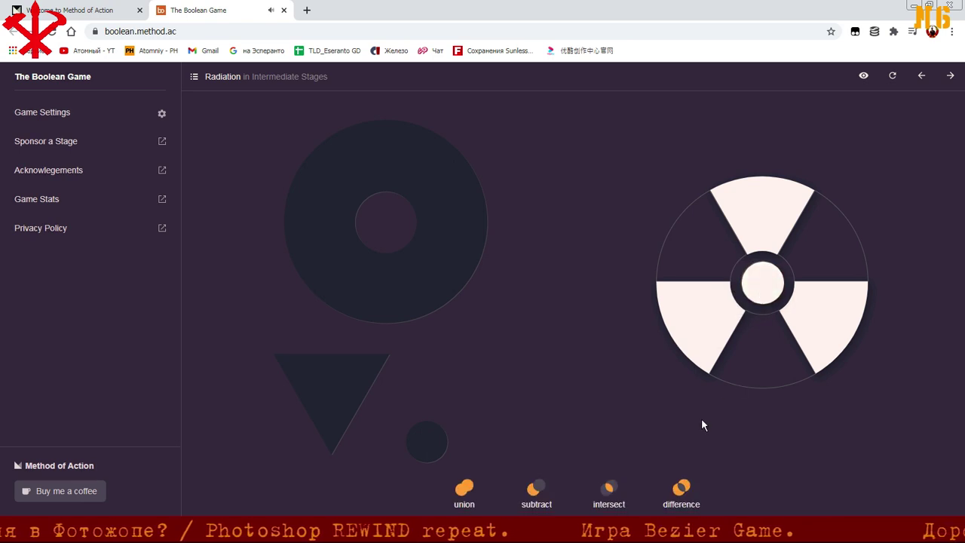
click(461, 490)
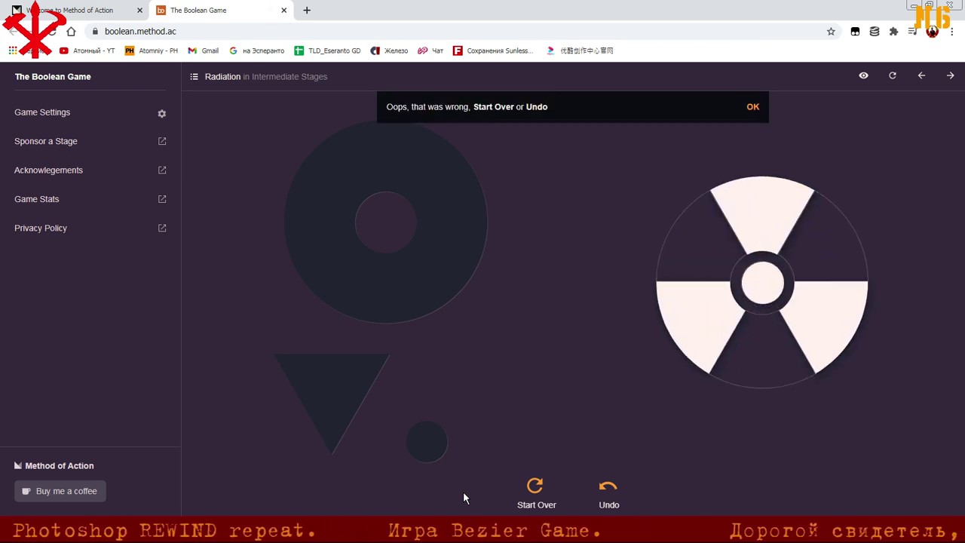
click(534, 493)
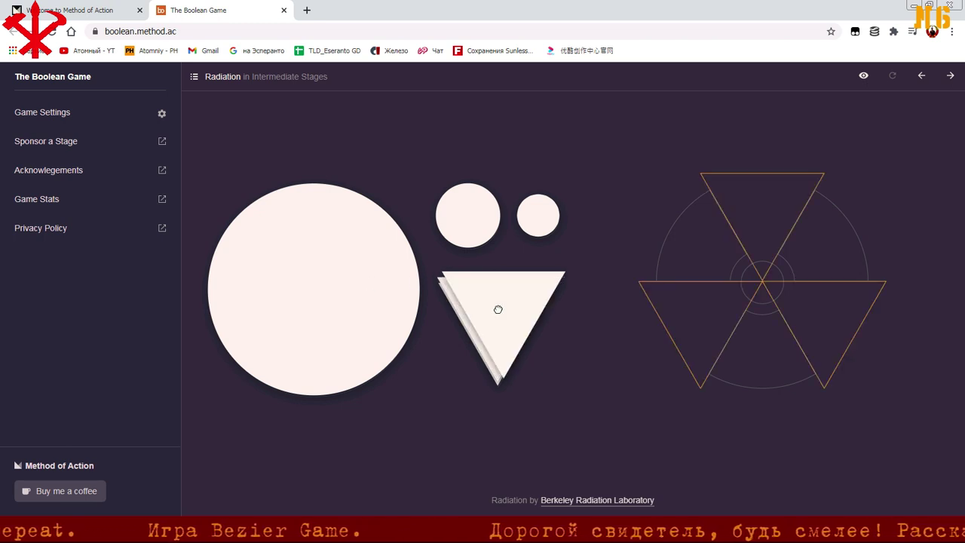
Place three triangles on the radiation target and union them
drag(497, 308, 756, 224)
drag(535, 315, 844, 327)
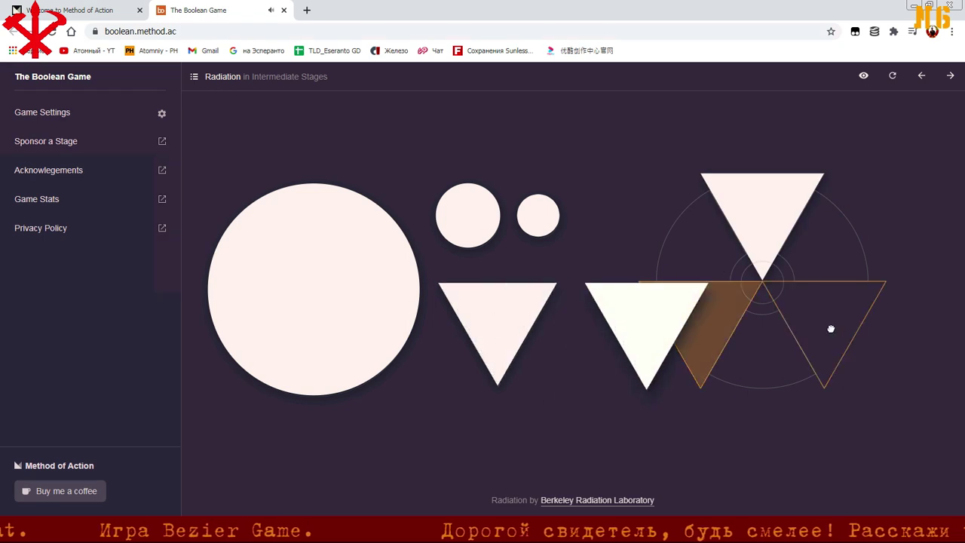
drag(510, 325, 701, 338)
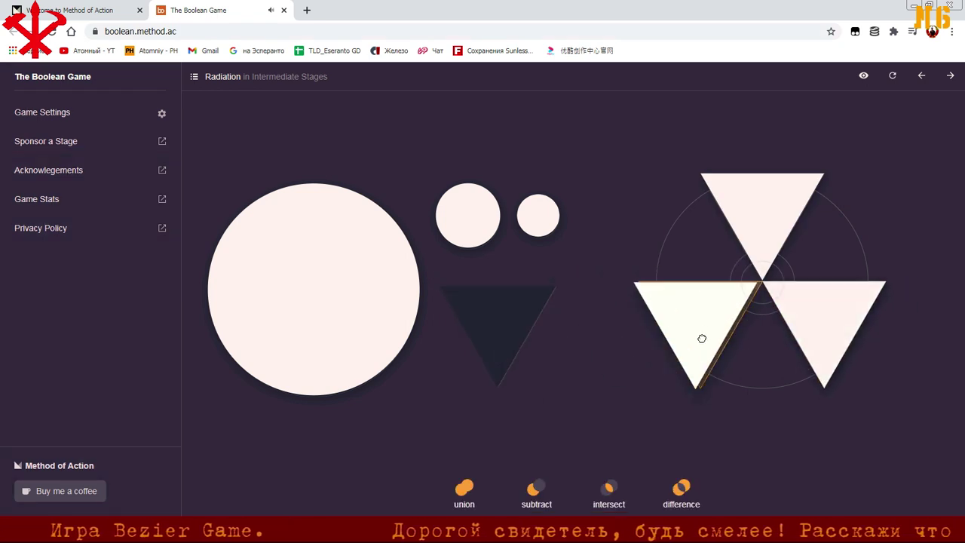
click(465, 491)
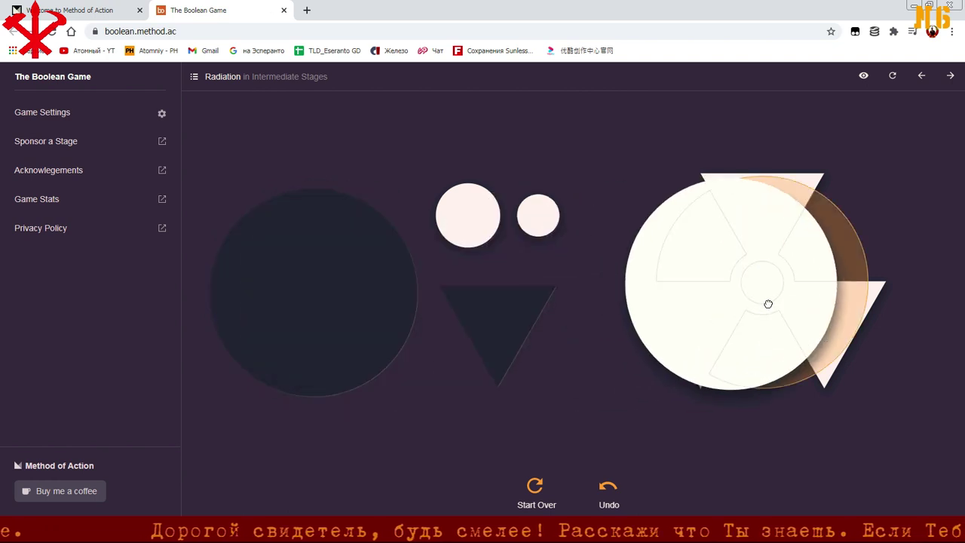
Put the triangles above the big circle, take their difference, then undo it
drag(349, 306, 765, 290)
click(771, 184)
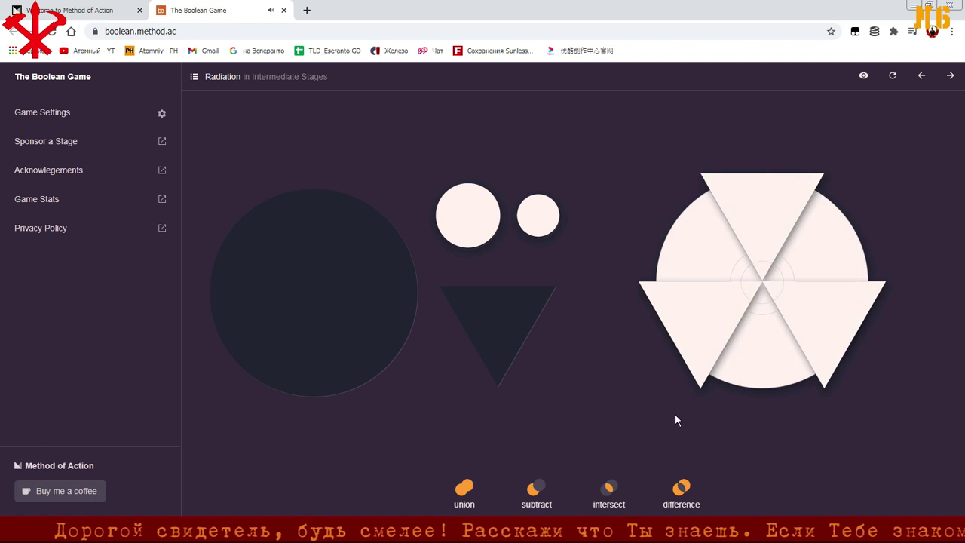
click(681, 490)
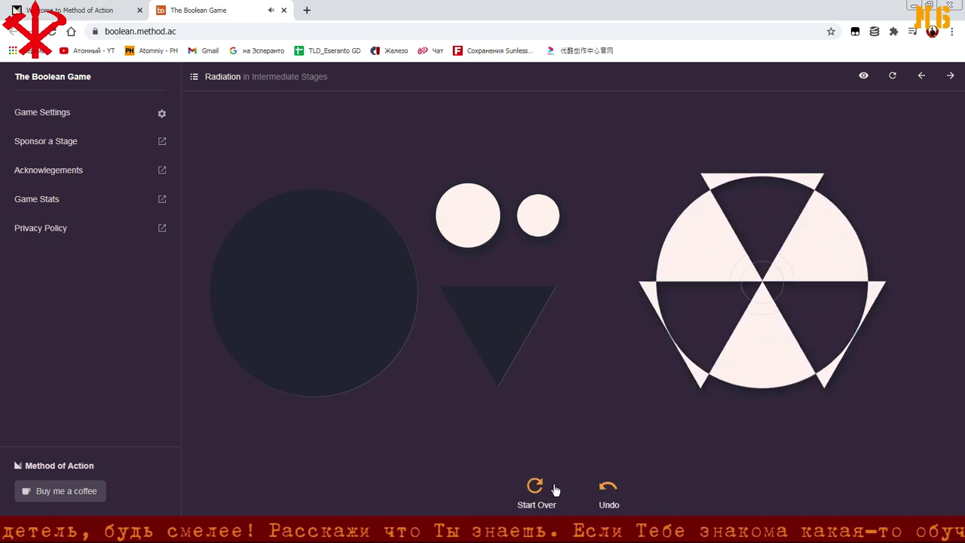
click(609, 489)
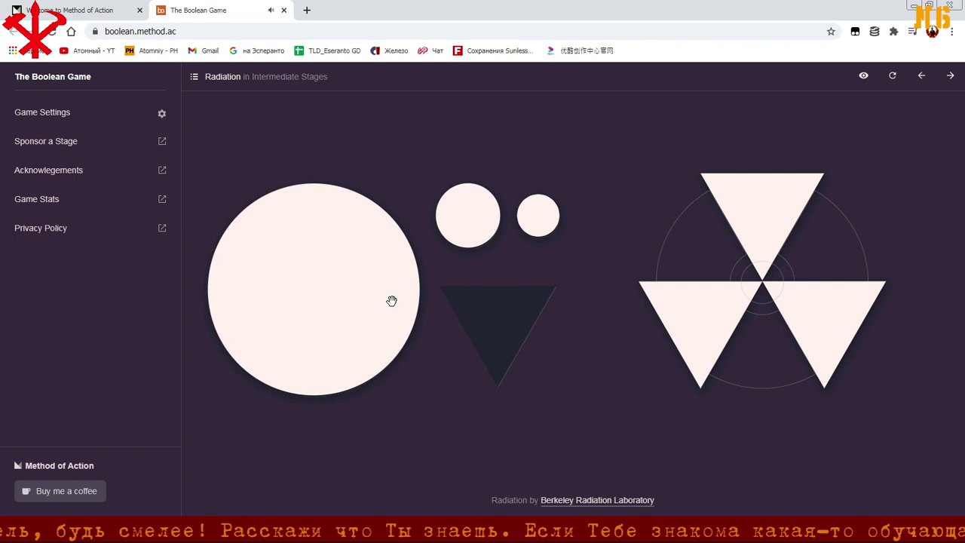
Bring the big circle onto the triangles and try taking their difference
drag(331, 295, 746, 282)
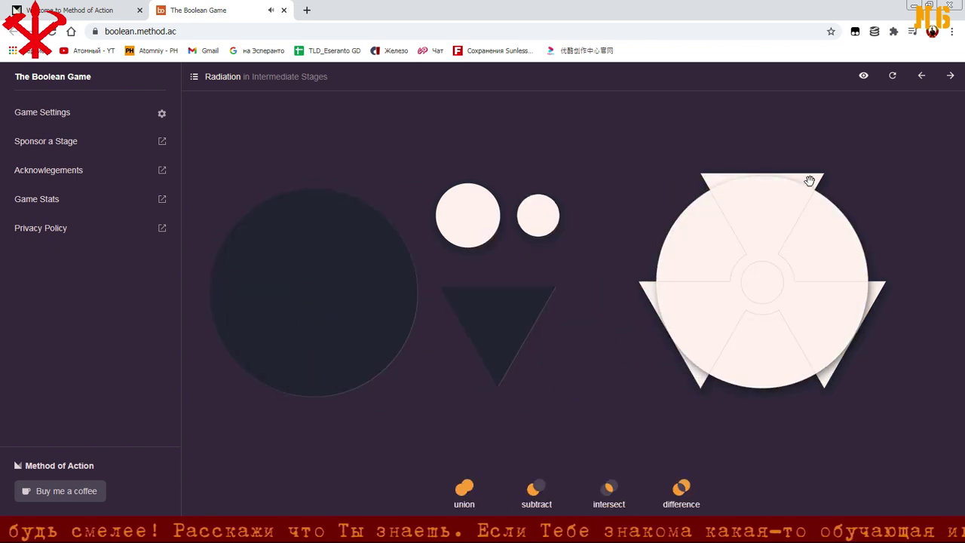
mouse_move(810, 181)
mouse_down()
mouse_move(570, 255)
mouse_move(331, 226)
mouse_up()
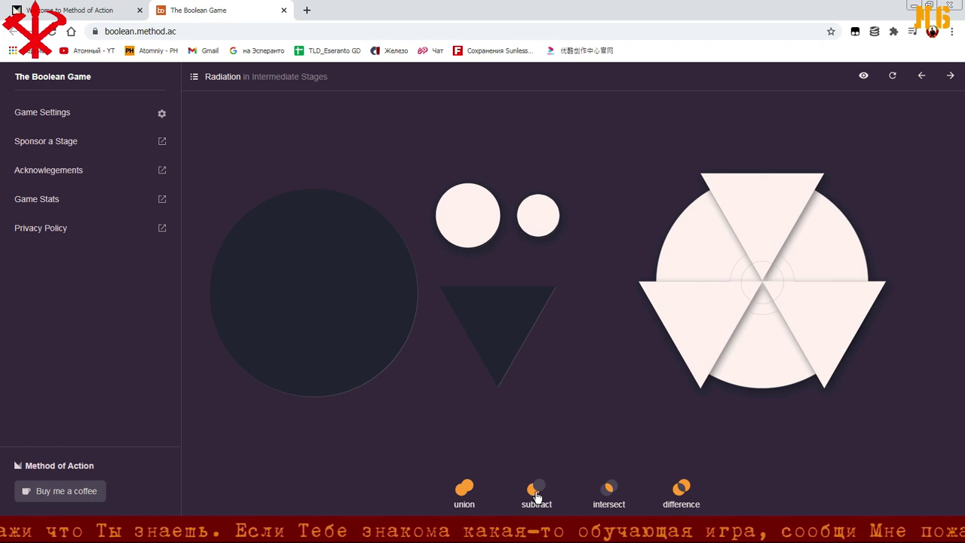
click(677, 491)
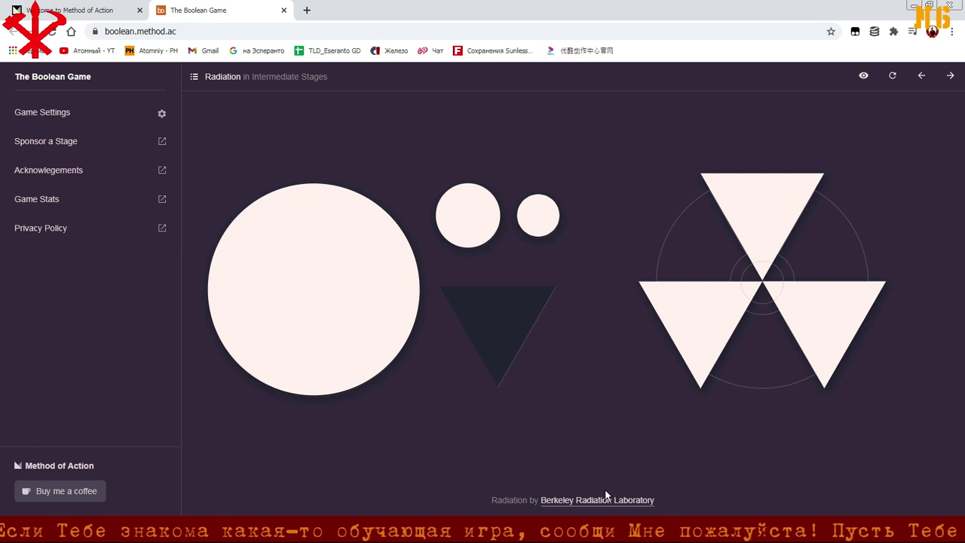
click(765, 244)
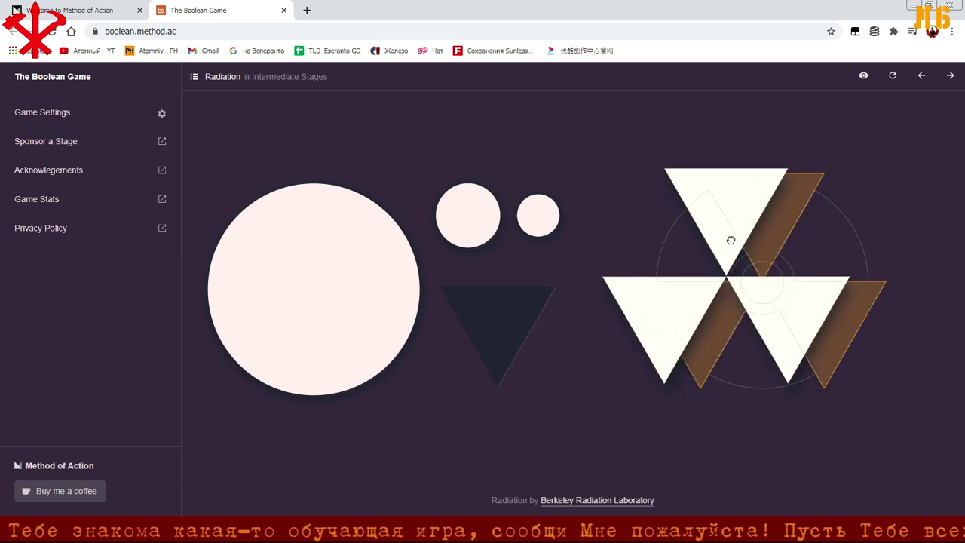
click(770, 261)
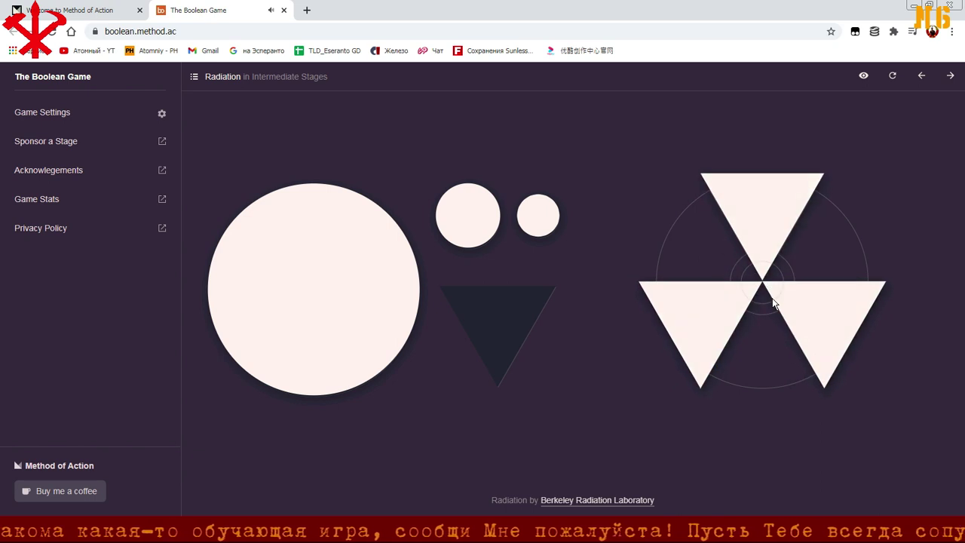
Cut the triangles out of the big circle to leave three wedges
click(382, 347)
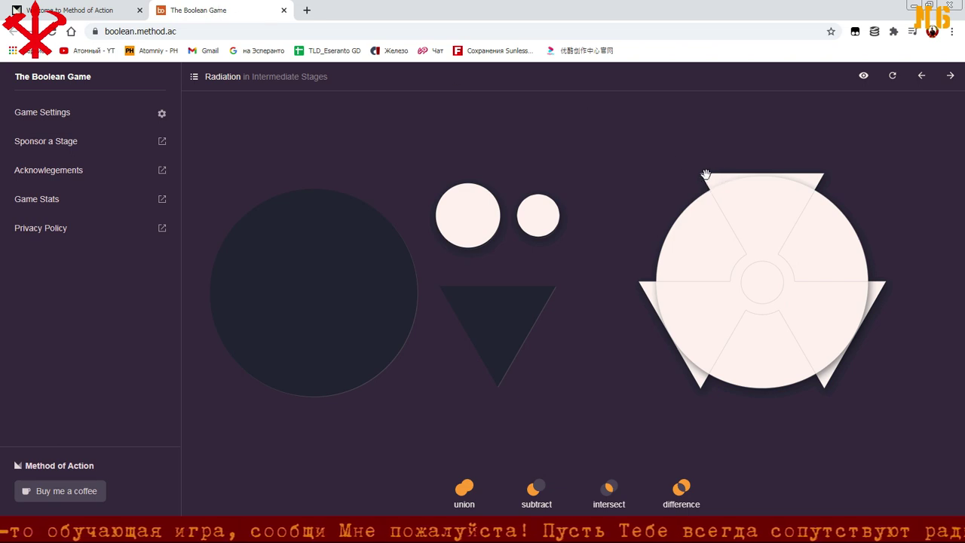
click(700, 196)
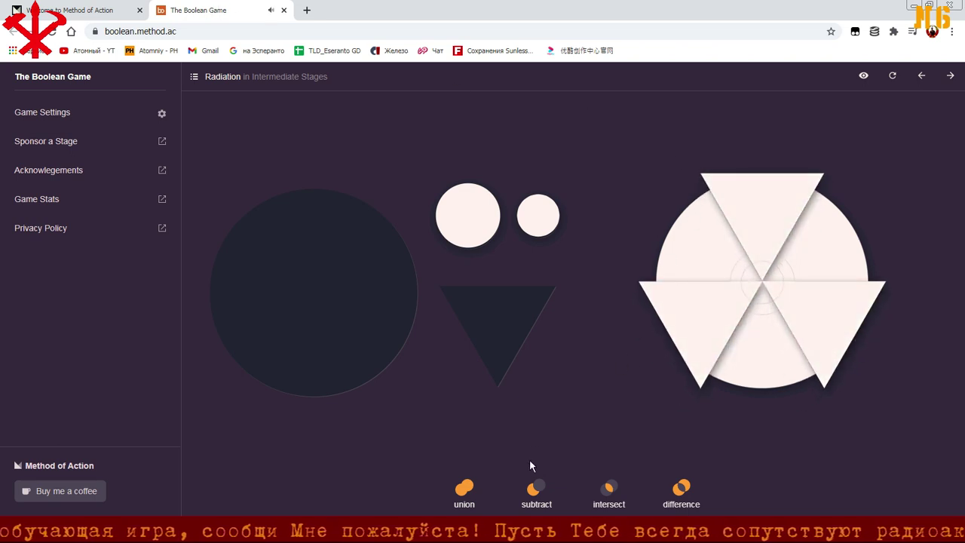
click(537, 490)
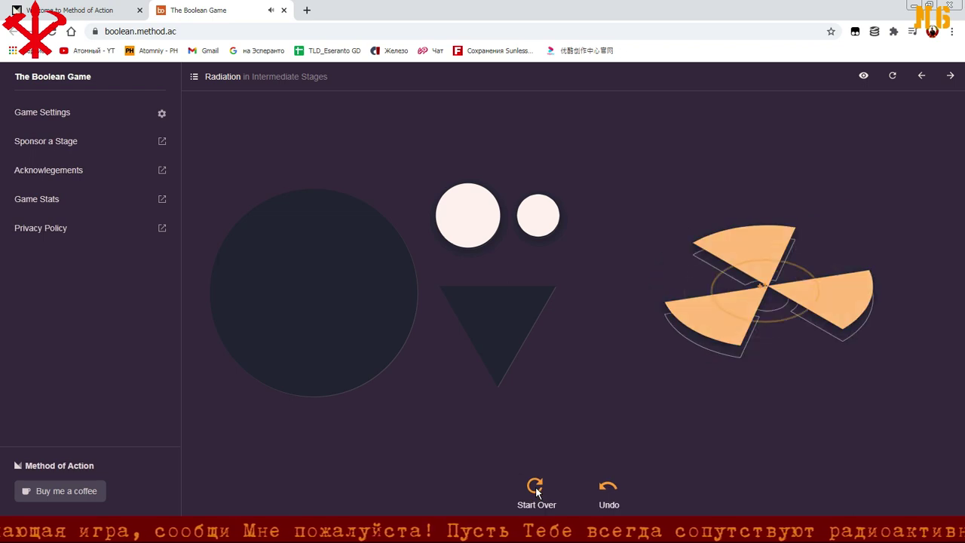
Place the small circle at the symbol's centre and union it to finish the symbol
click(474, 218)
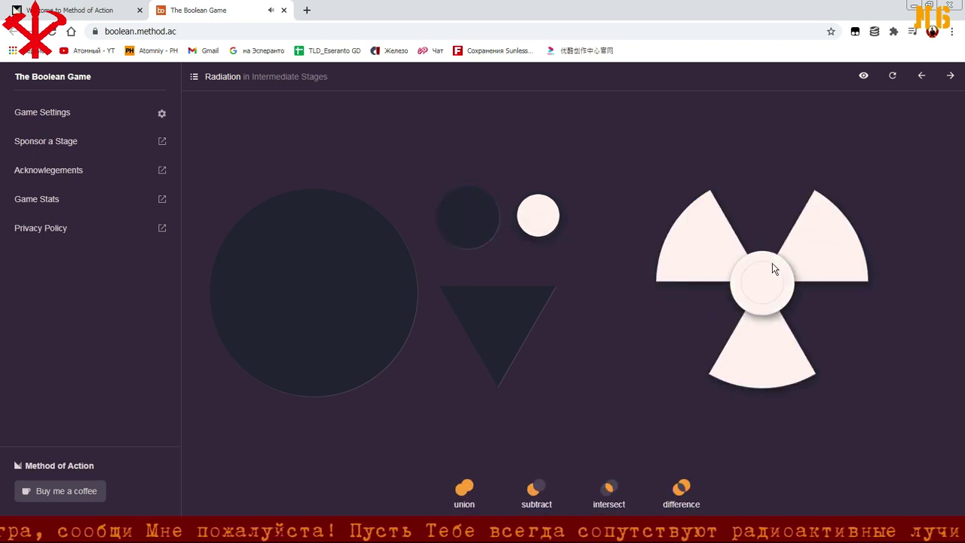
click(528, 488)
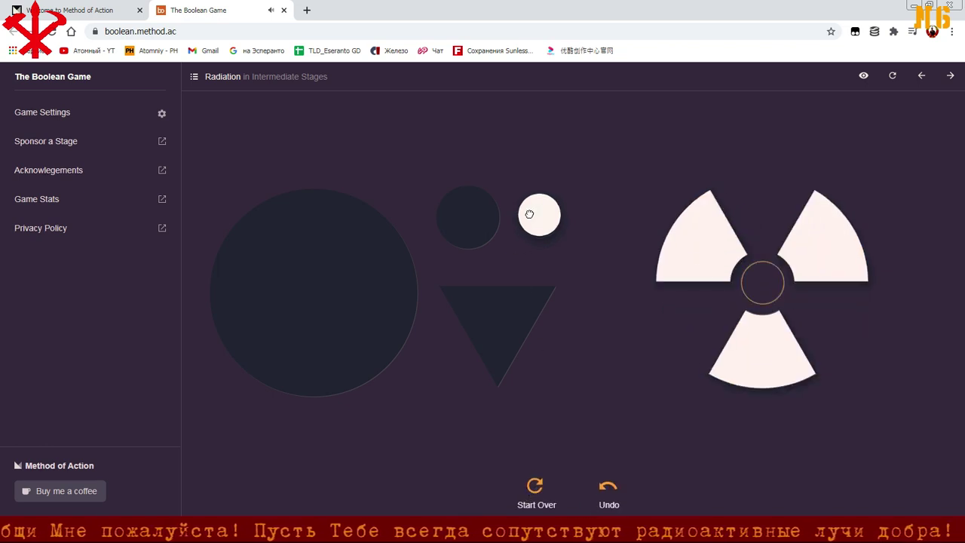
drag(526, 212, 759, 289)
click(463, 425)
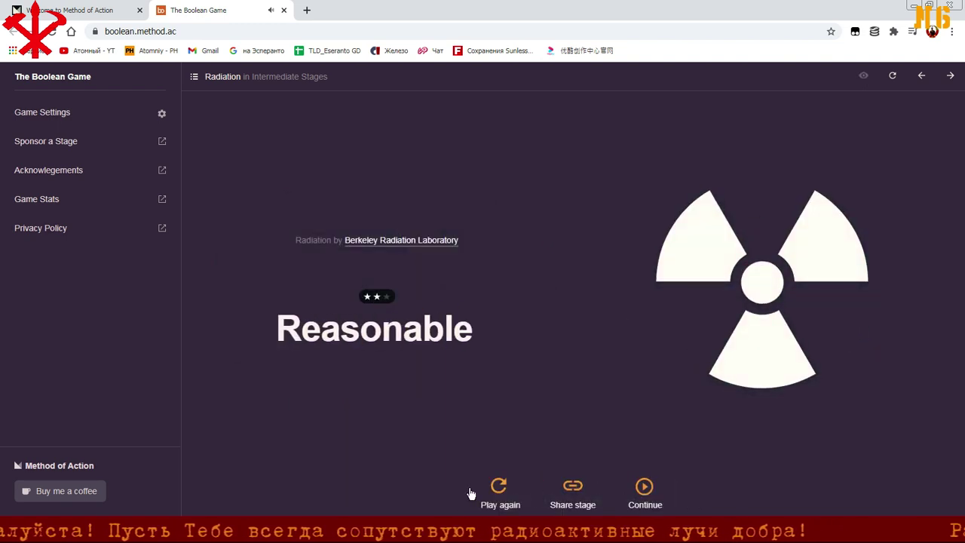
Continue past the two-star Radiation result to load the Pizza stage
click(643, 489)
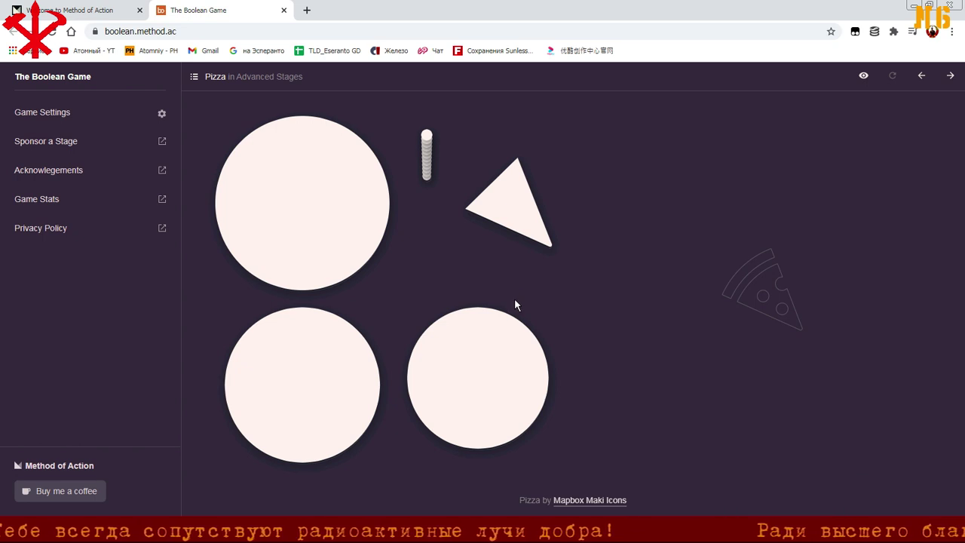
Subtract two stacked circles into a ring, then union the third circle inside it
drag(534, 236, 793, 298)
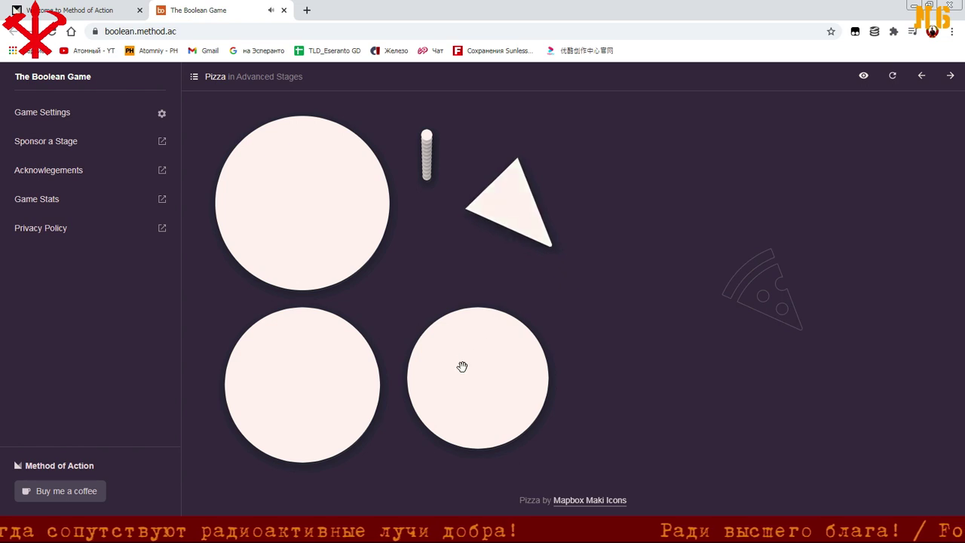
mouse_move(461, 366)
mouse_down()
mouse_move(694, 357)
mouse_move(771, 339)
mouse_up()
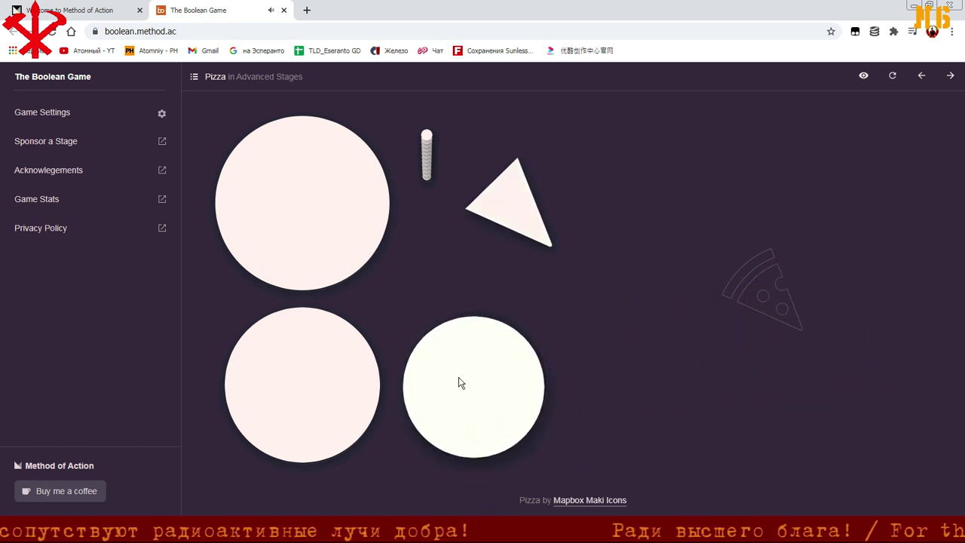
drag(333, 383, 806, 358)
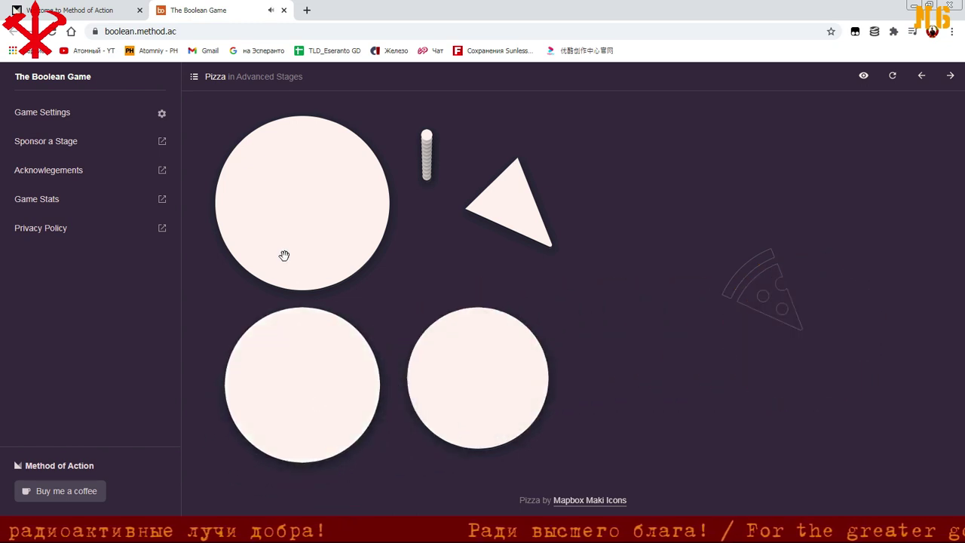
drag(284, 255, 783, 385)
drag(319, 396, 822, 352)
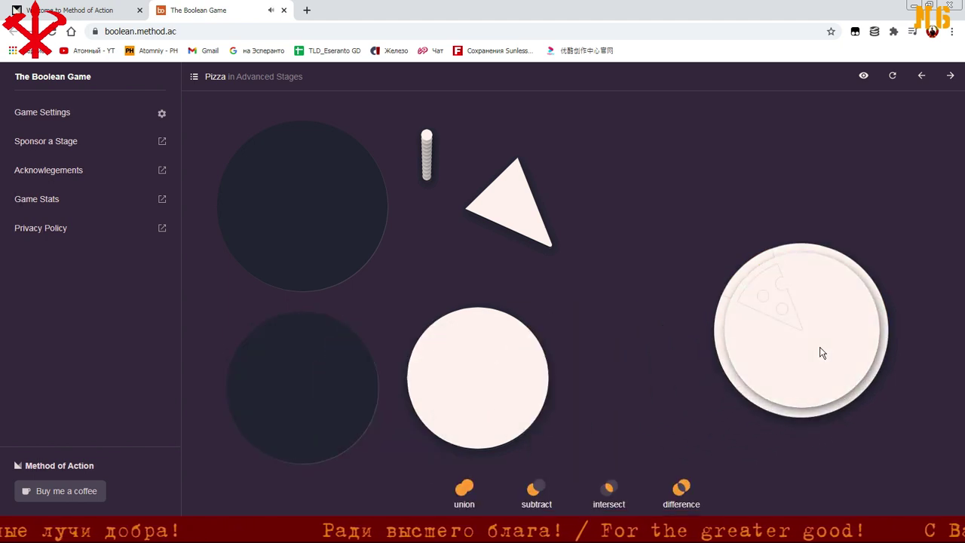
click(538, 492)
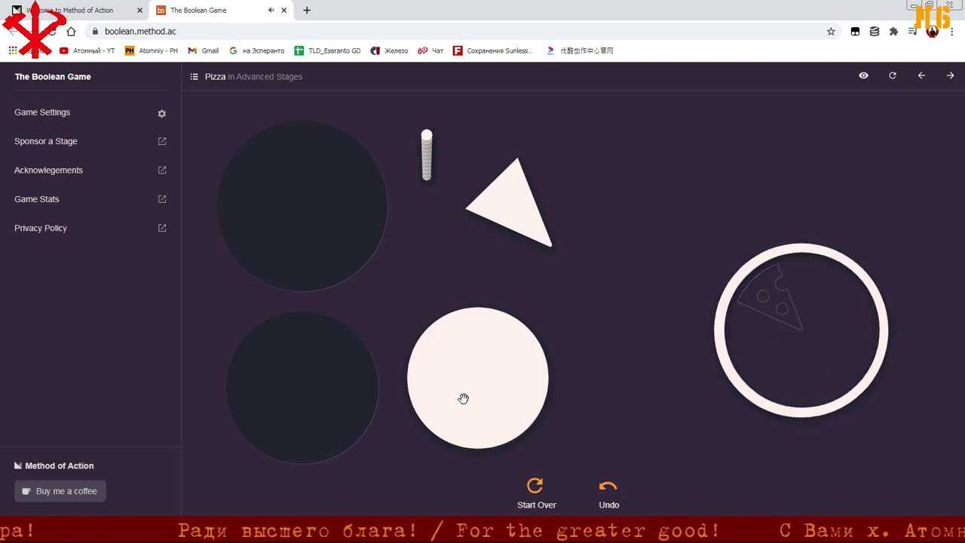
drag(476, 401, 788, 352)
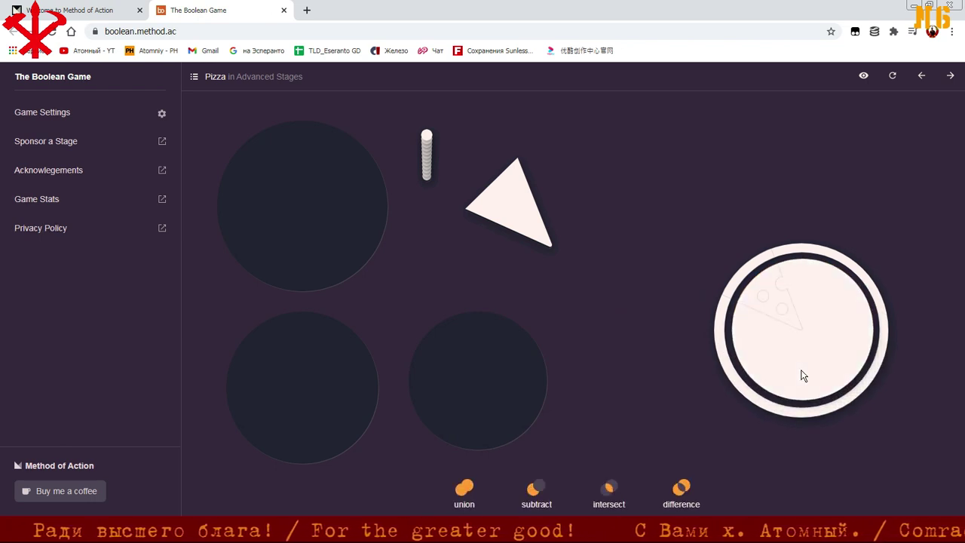
click(466, 490)
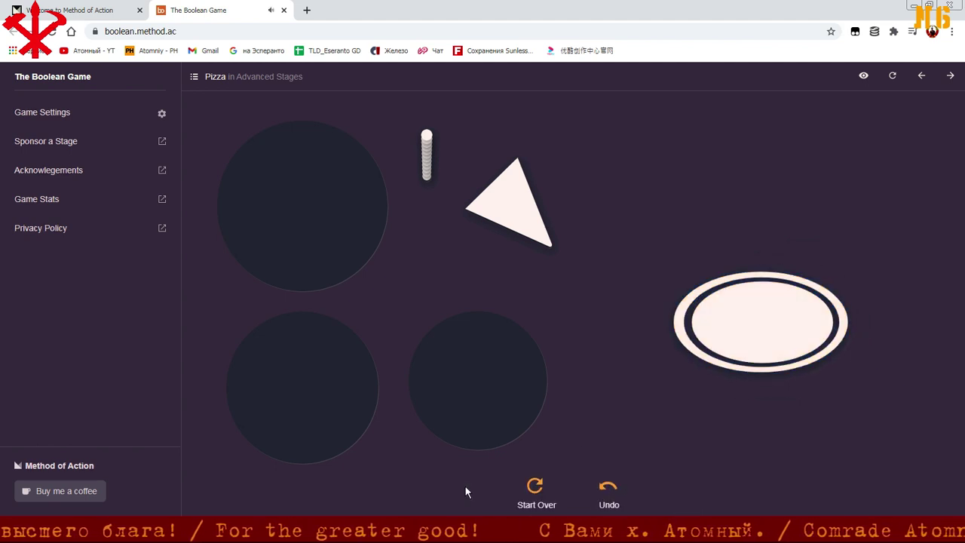
Place three topping dots on the pizza and subtract them from the plate
mouse_move(427, 143)
mouse_down()
mouse_move(560, 171)
mouse_move(781, 287)
mouse_up()
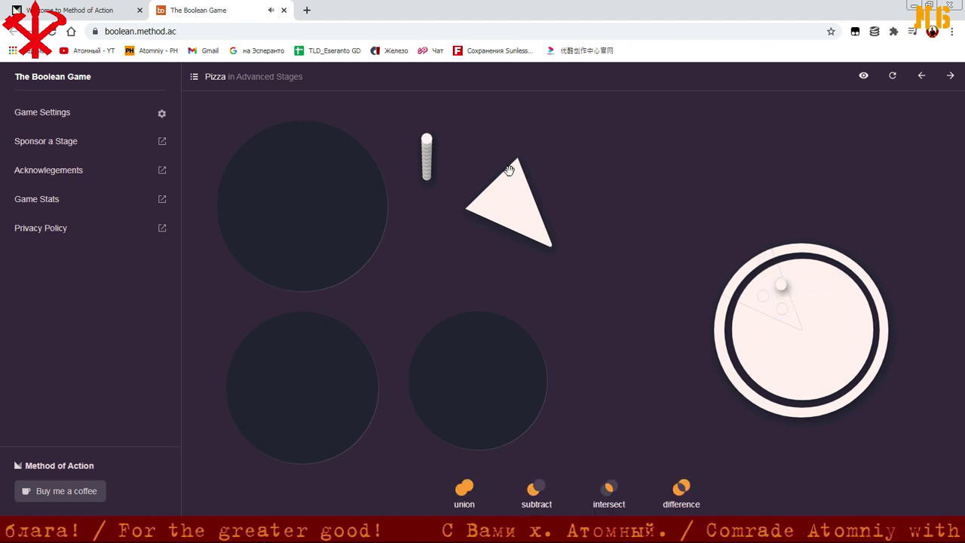
drag(427, 141, 786, 313)
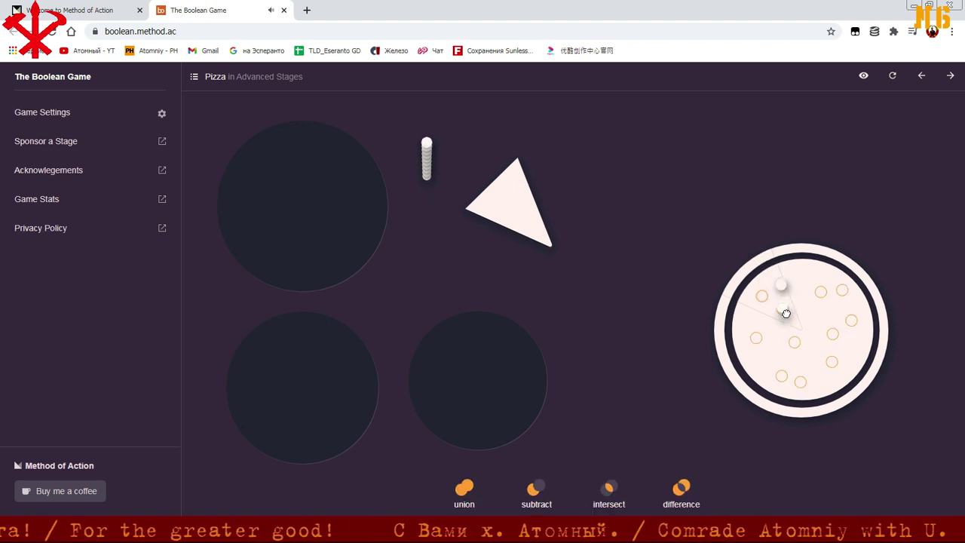
mouse_move(427, 140)
mouse_down()
mouse_move(727, 260)
mouse_move(758, 301)
mouse_up()
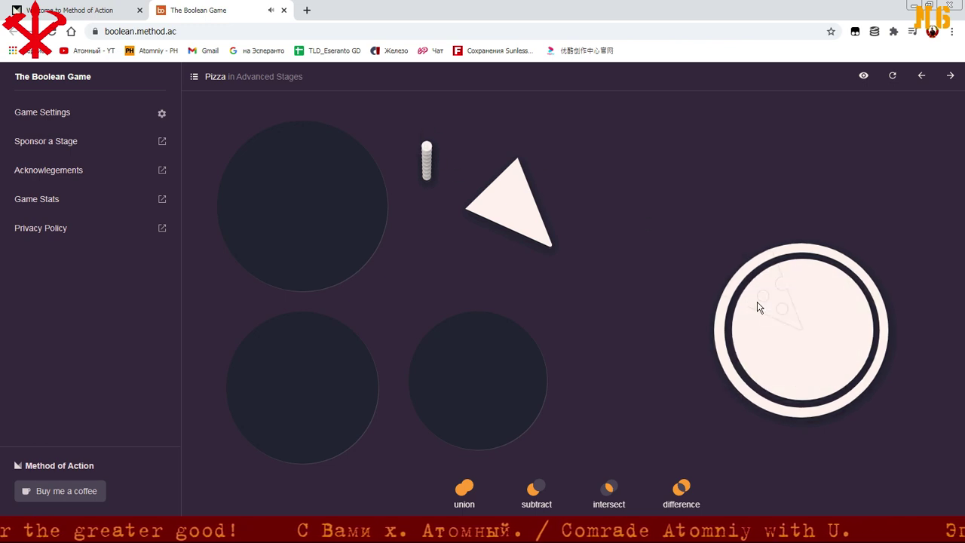
click(536, 490)
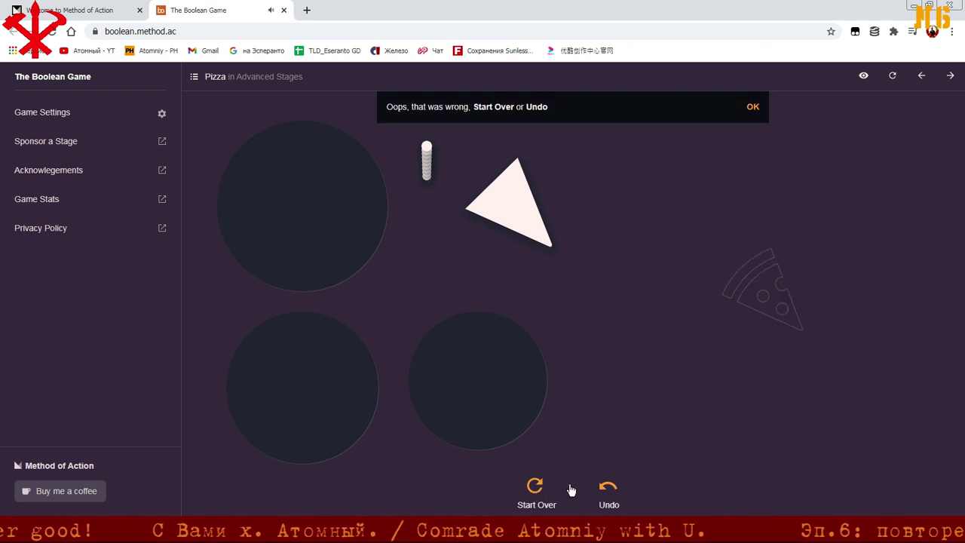
Undo the rejected cut, subtract topping dots as holes, and lay the triangle over the plate
click(609, 487)
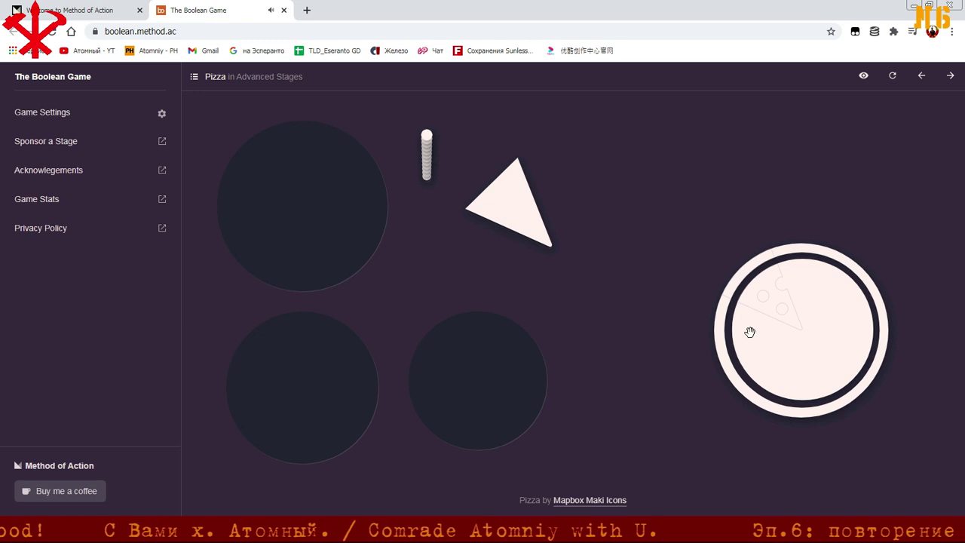
drag(749, 332, 598, 368)
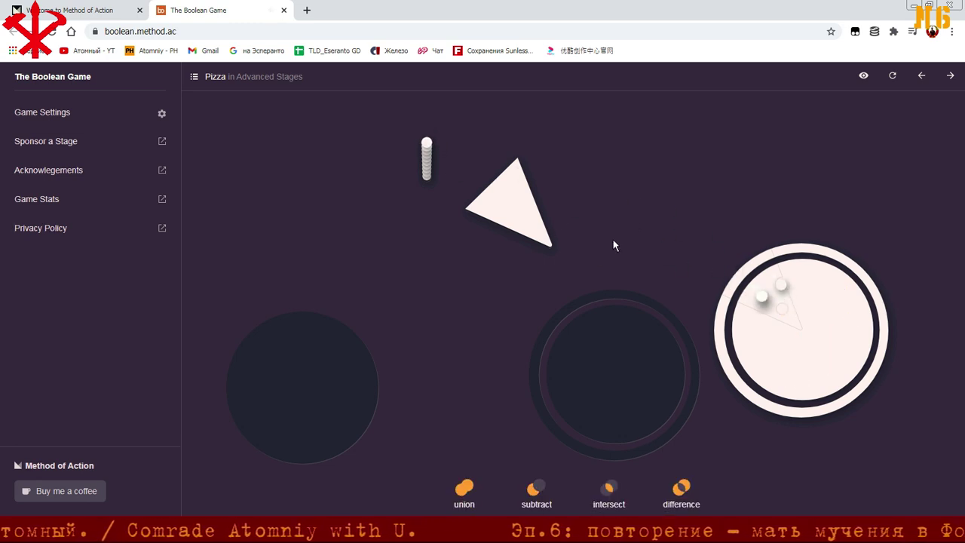
click(782, 310)
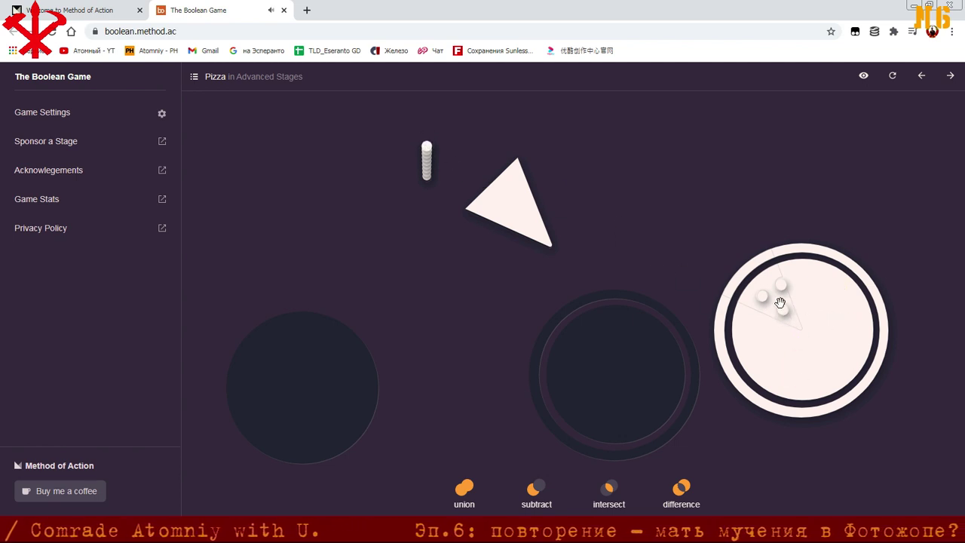
click(538, 490)
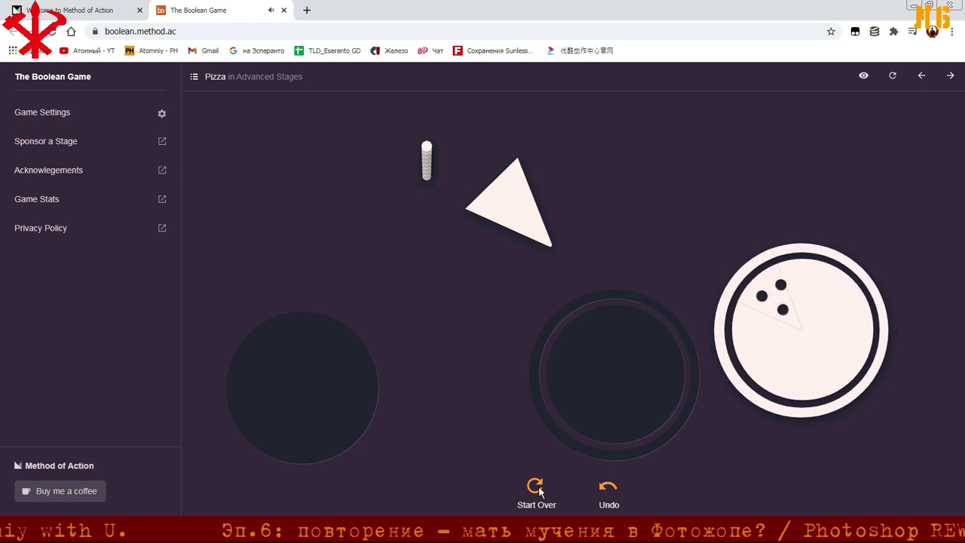
drag(513, 229, 751, 312)
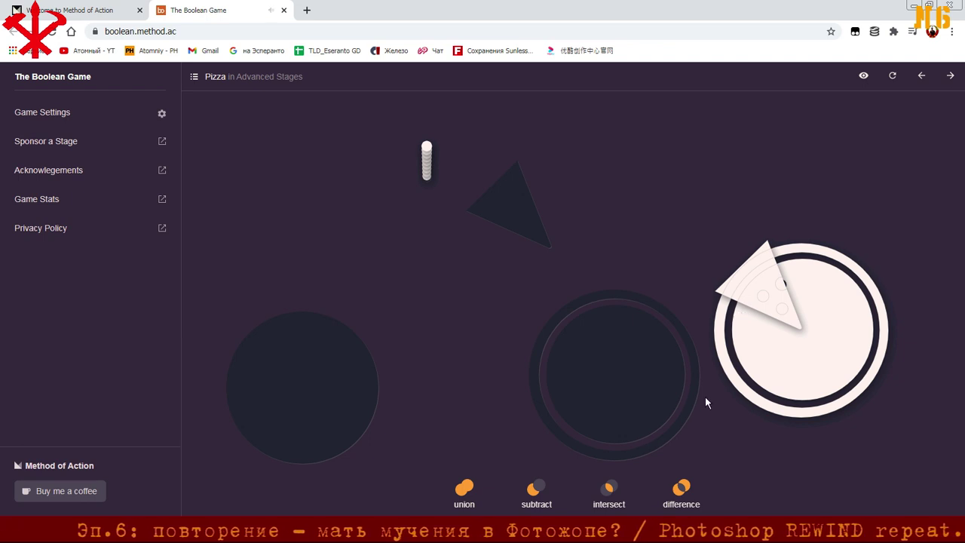
Intersect the holed plate with the triangle to get the one-star pizza slice
click(611, 492)
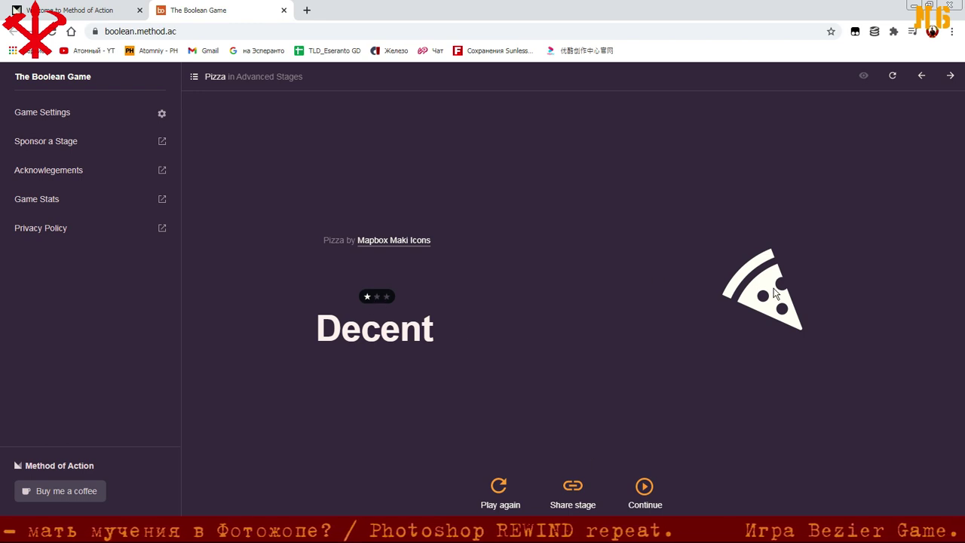
Continue to México 68 and union four wave copies along the sailboat target's bottom
click(643, 488)
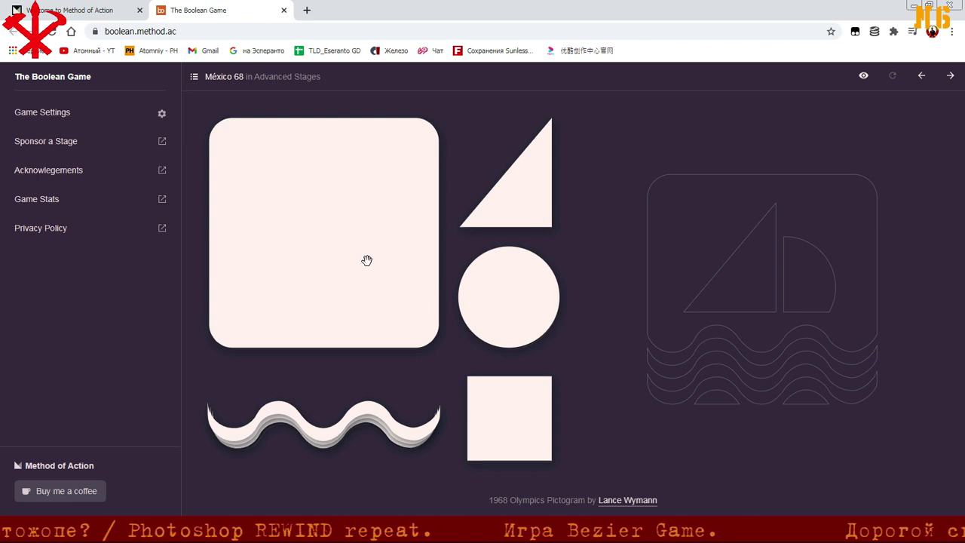
drag(356, 411, 779, 389)
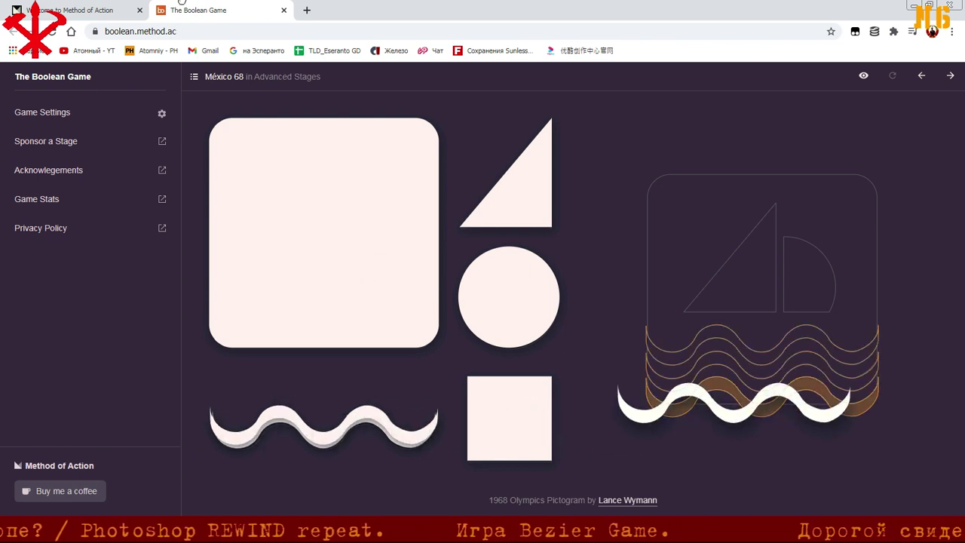
drag(325, 422, 804, 393)
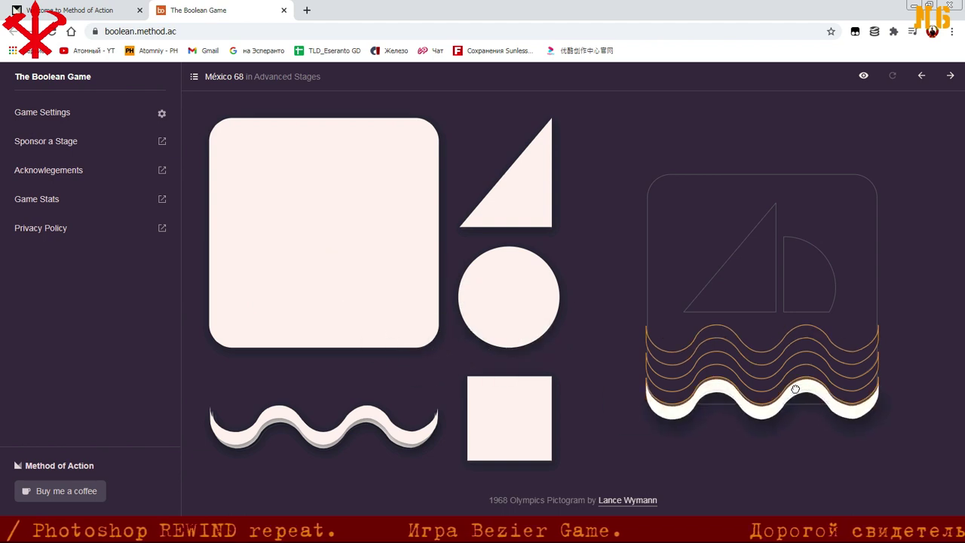
mouse_move(391, 403)
mouse_down()
mouse_move(816, 366)
mouse_move(808, 373)
mouse_up()
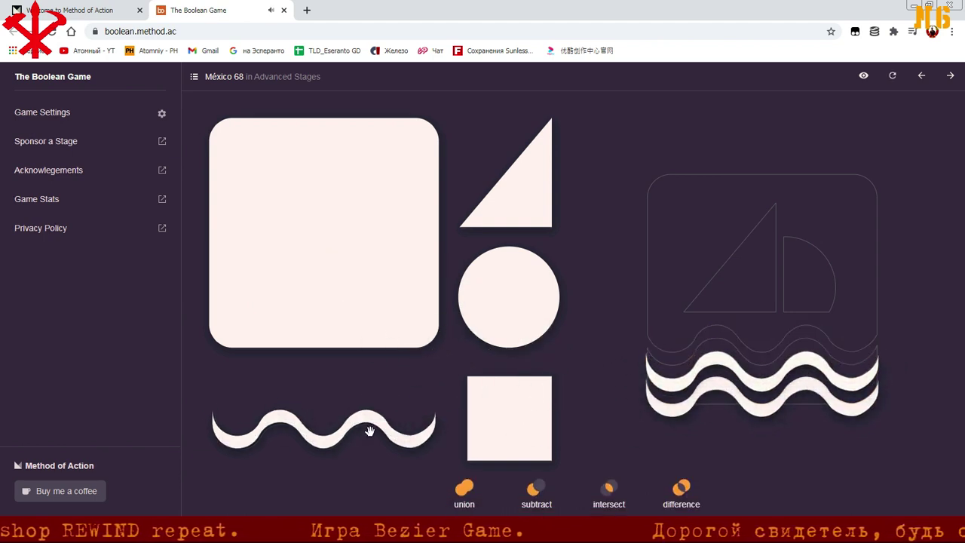
drag(362, 422, 807, 351)
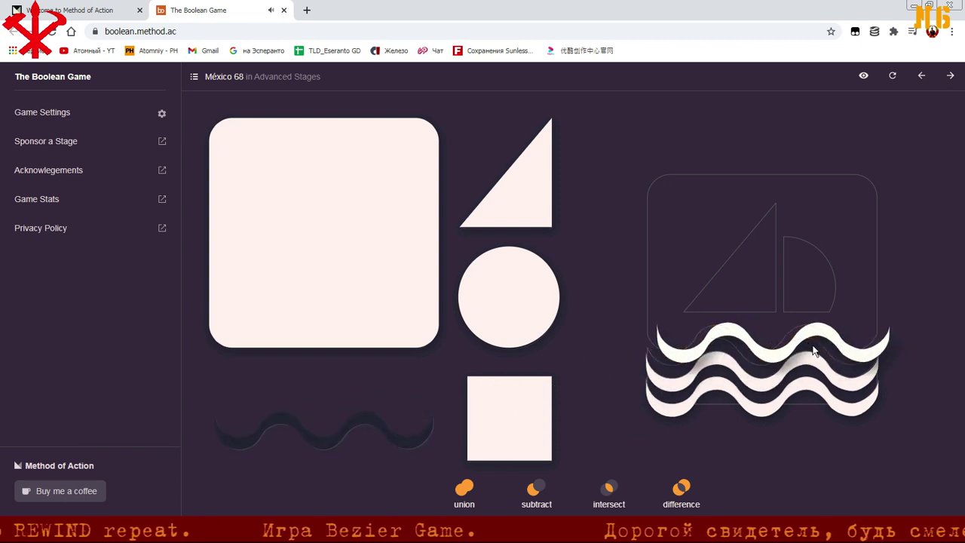
click(460, 497)
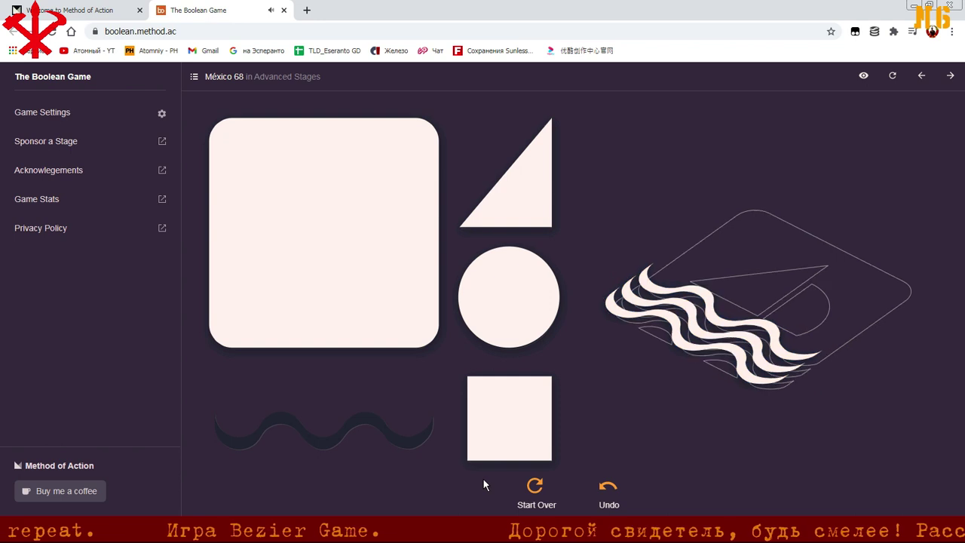
drag(426, 269, 822, 308)
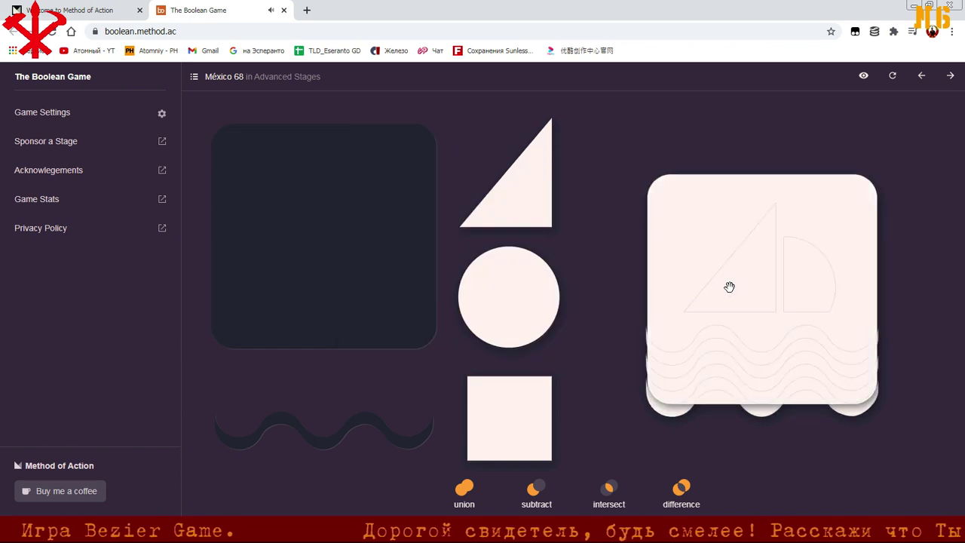
drag(664, 261, 314, 214)
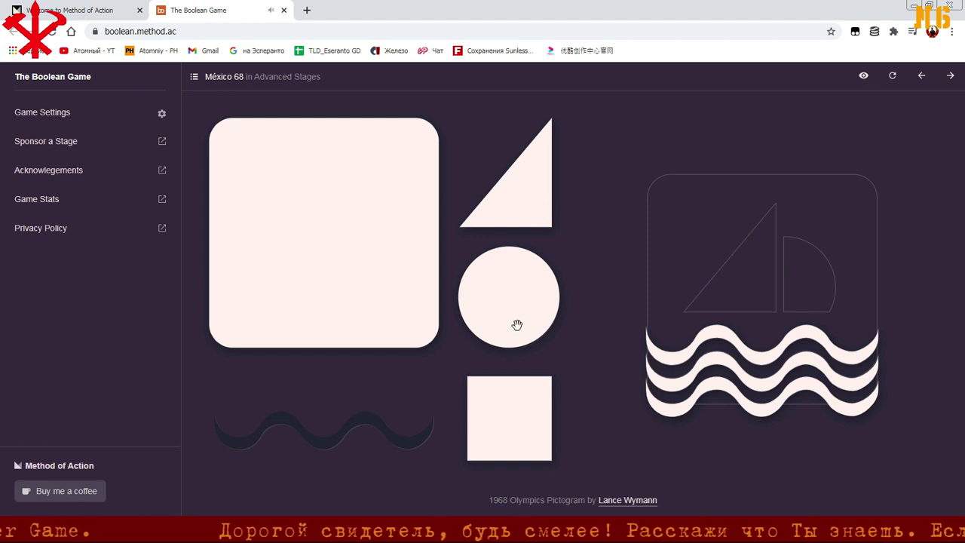
Intersect the small square with the circle on the target to form the round sail
drag(517, 325, 789, 316)
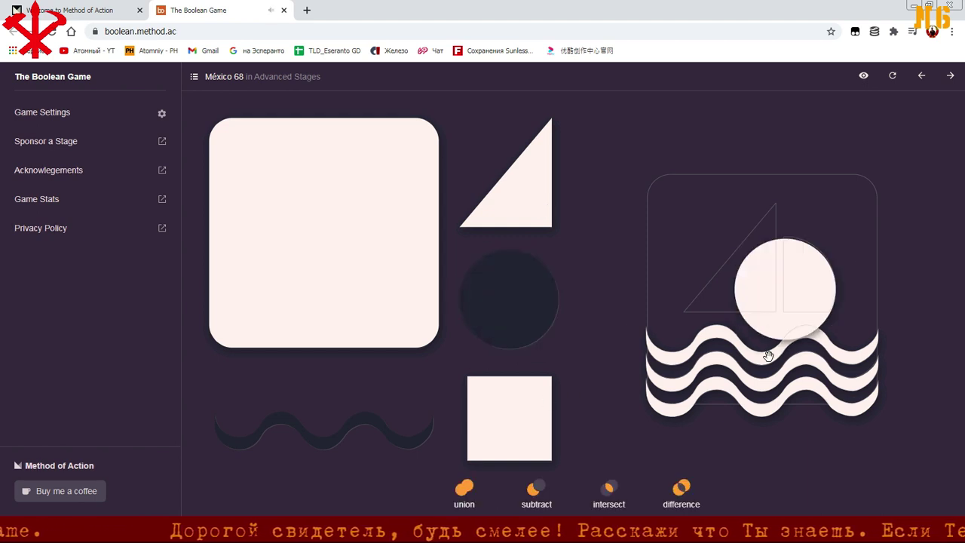
drag(764, 352, 318, 392)
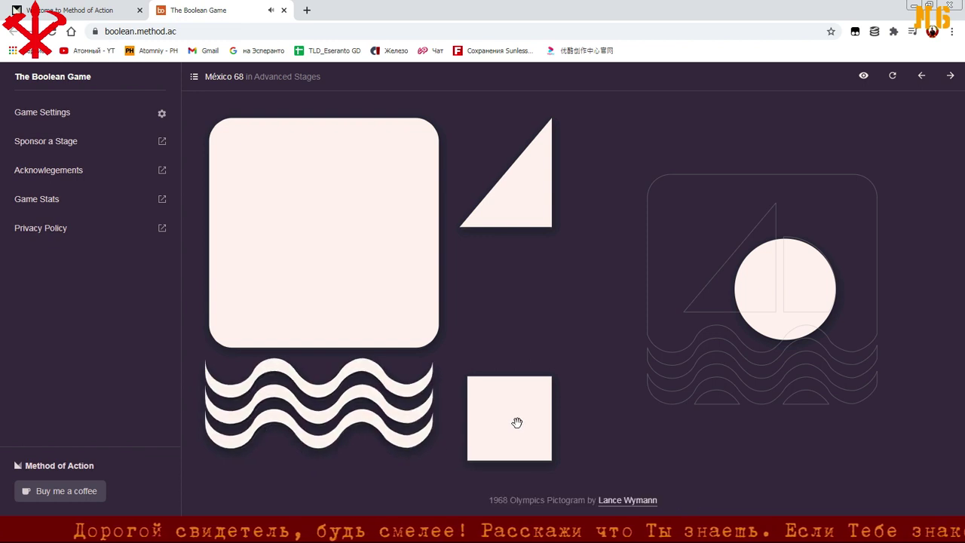
drag(517, 422, 736, 276)
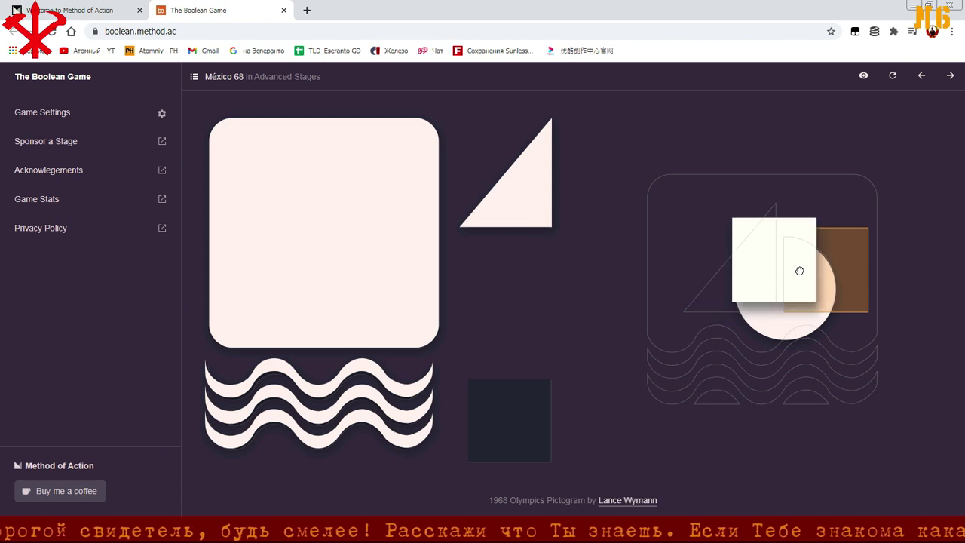
drag(736, 276, 830, 265)
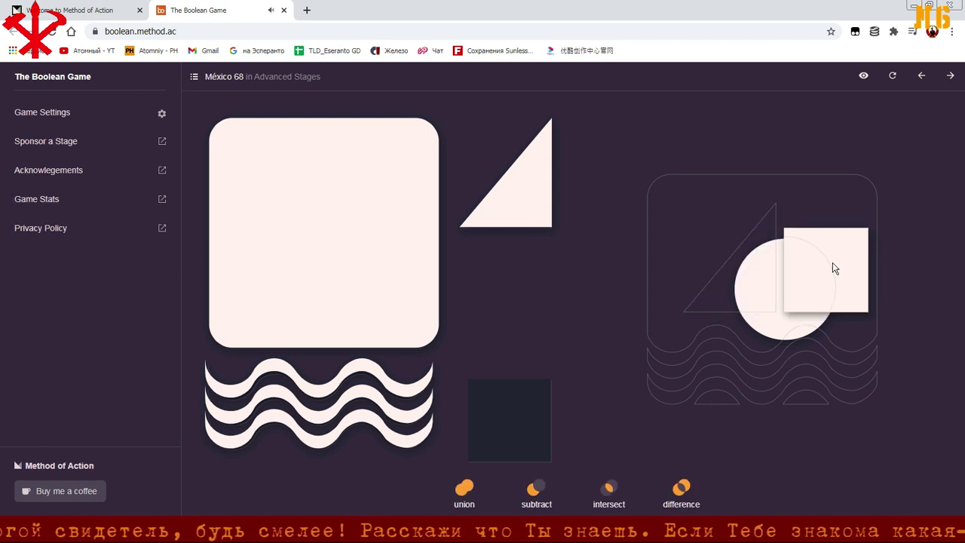
click(610, 490)
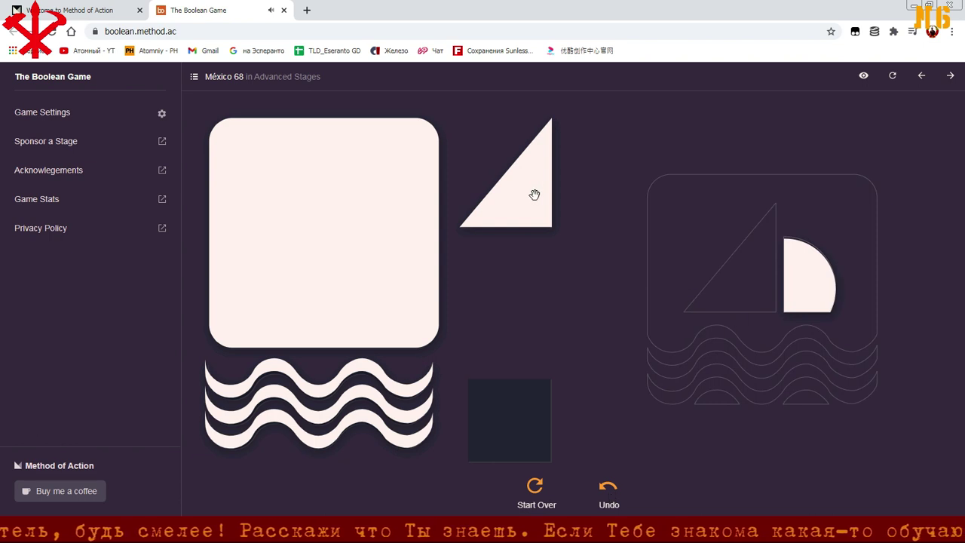
Union the triangle and waves into the boat, then subtract it from the big square
mouse_move(527, 203)
mouse_down()
mouse_move(736, 269)
mouse_move(731, 289)
mouse_up()
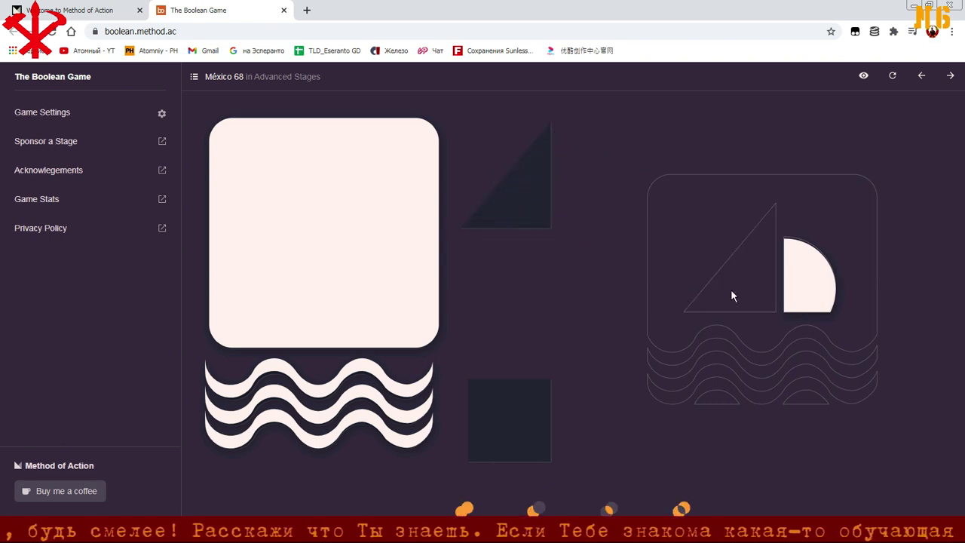
mouse_move(319, 388)
mouse_down()
mouse_move(580, 393)
mouse_move(761, 373)
mouse_up()
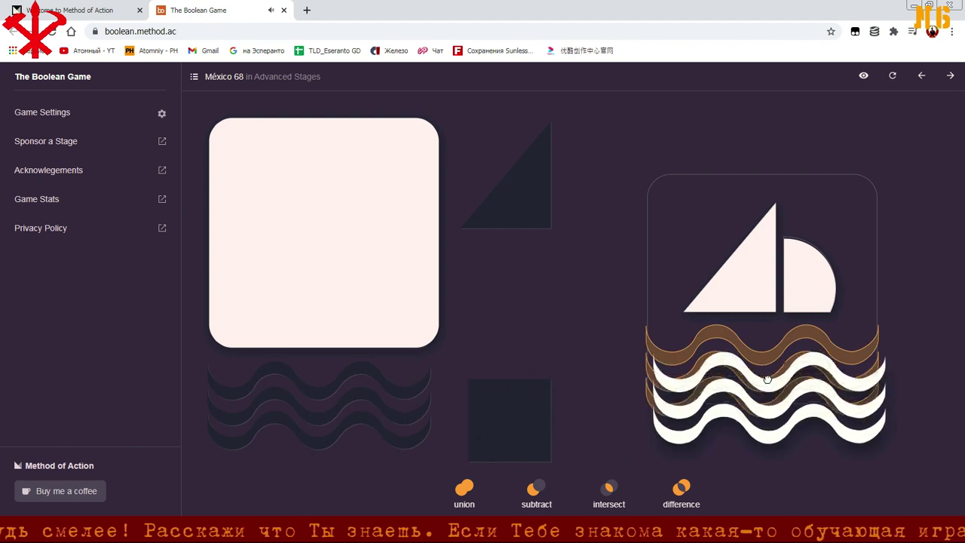
click(465, 488)
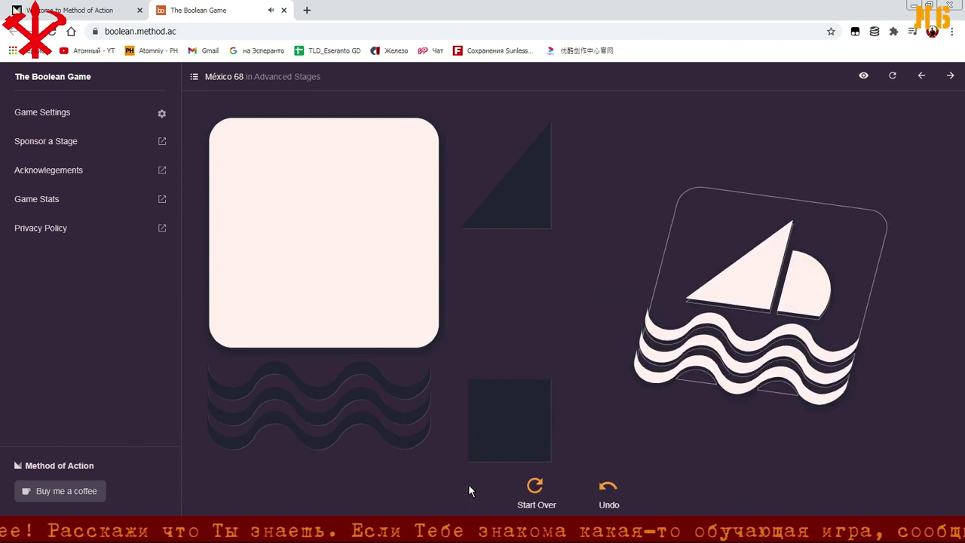
drag(436, 332, 769, 331)
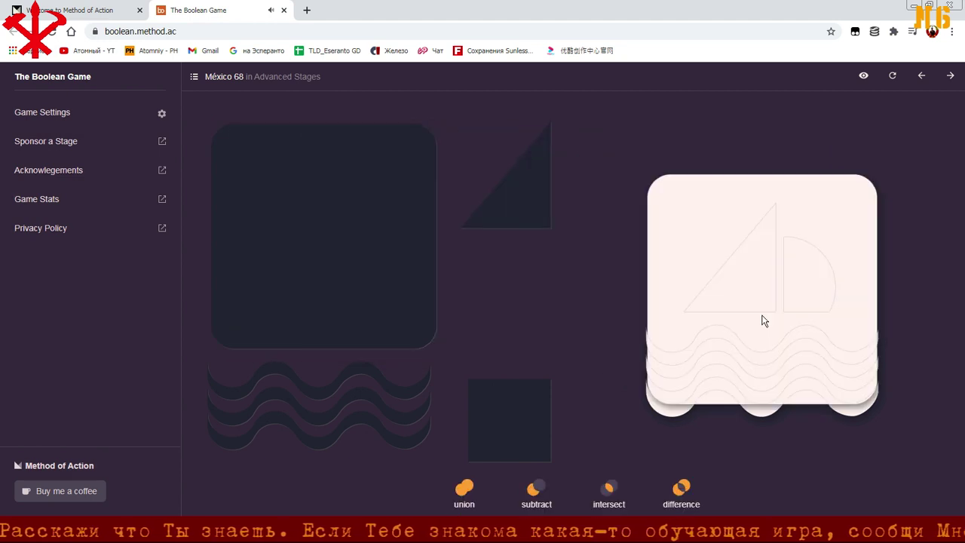
click(532, 490)
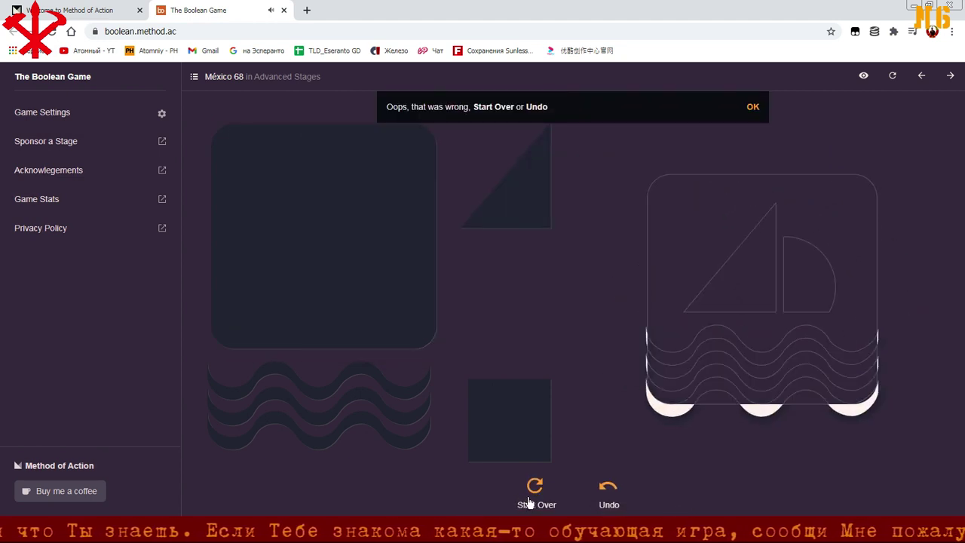
Undo the rejected cut, subtract the boat from the square card for a Fab rating, and advance to Taijitu
click(607, 491)
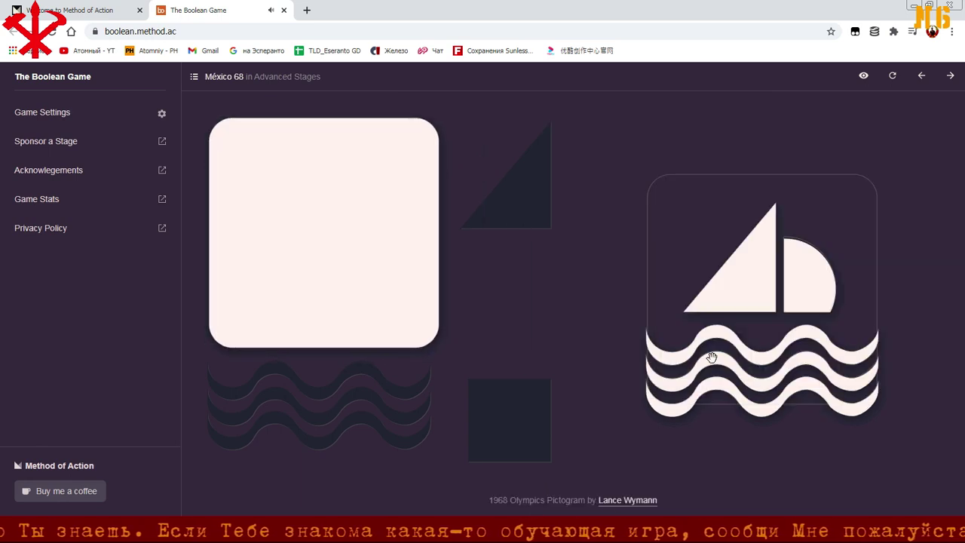
click(694, 341)
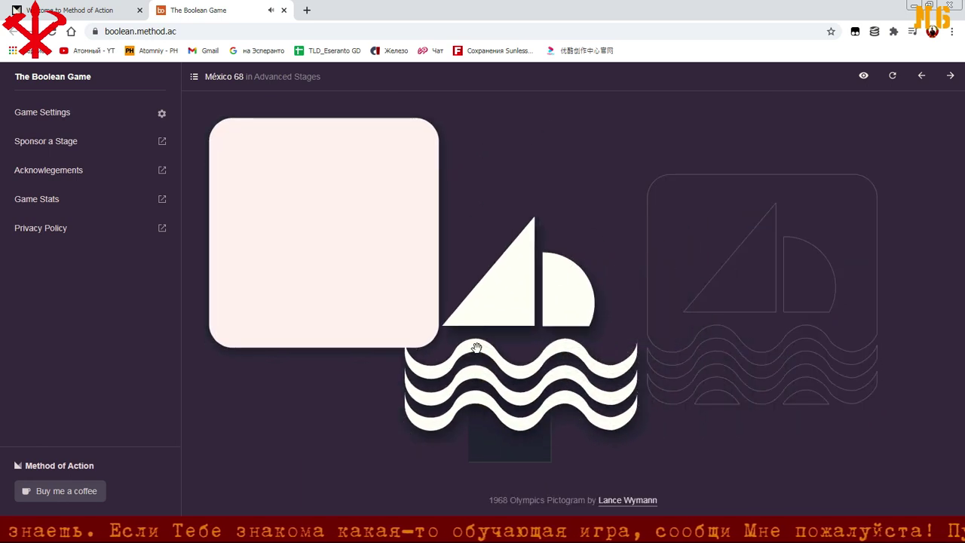
click(385, 261)
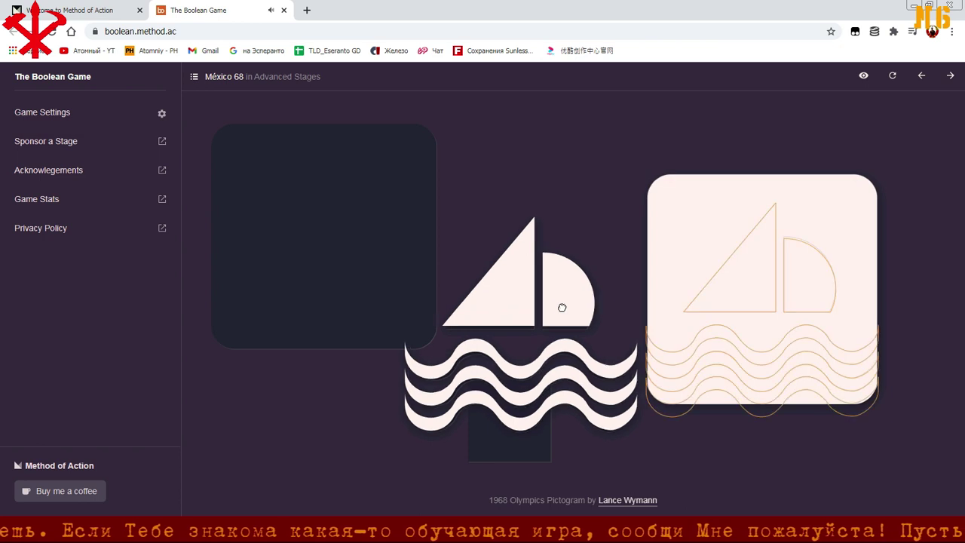
click(560, 308)
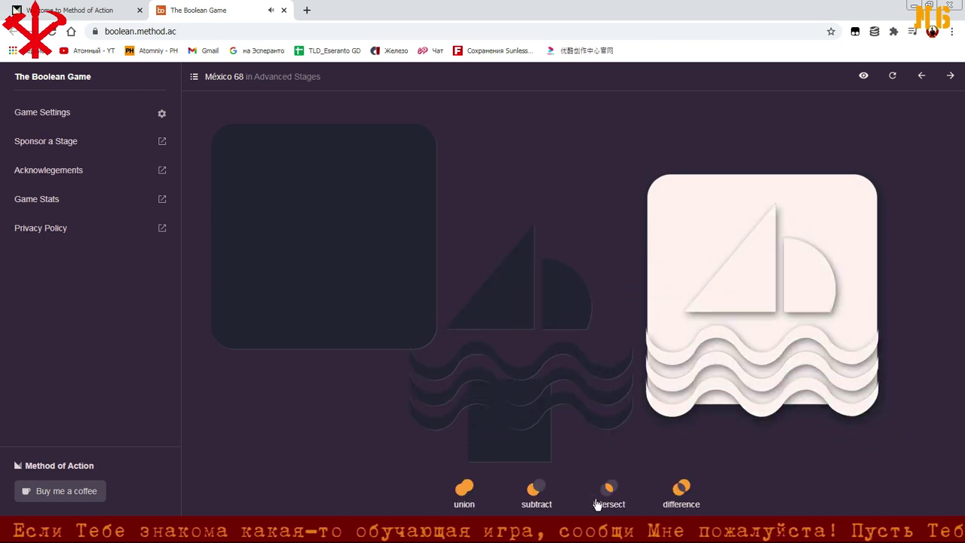
click(536, 488)
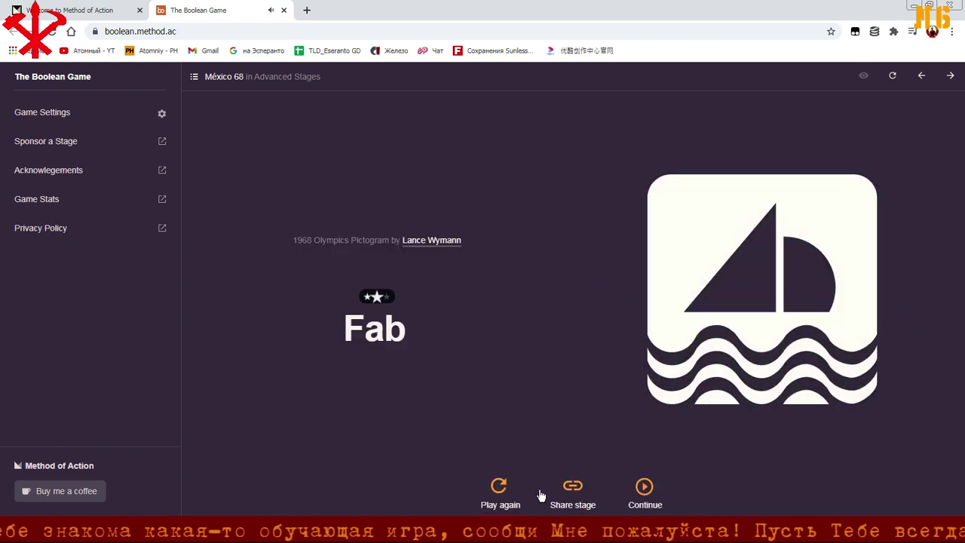
click(648, 492)
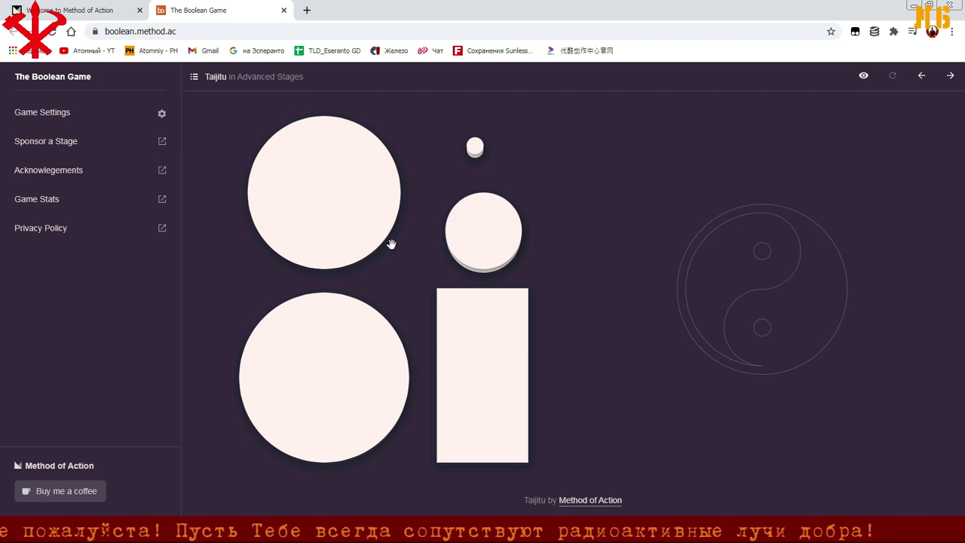
Test both large circles, the medium circle and the rectangle on the yin-yang target, returning the medium circle
drag(365, 204, 794, 336)
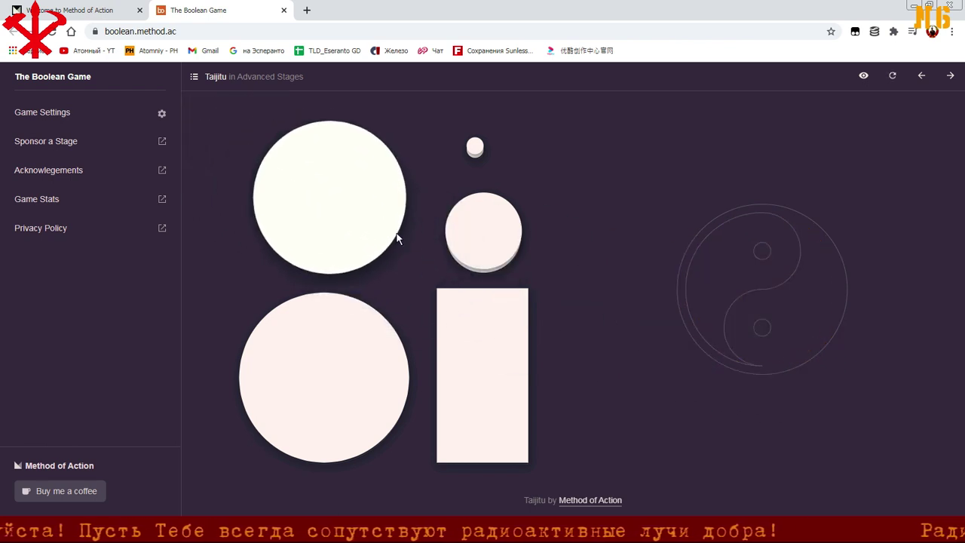
drag(357, 363, 708, 359)
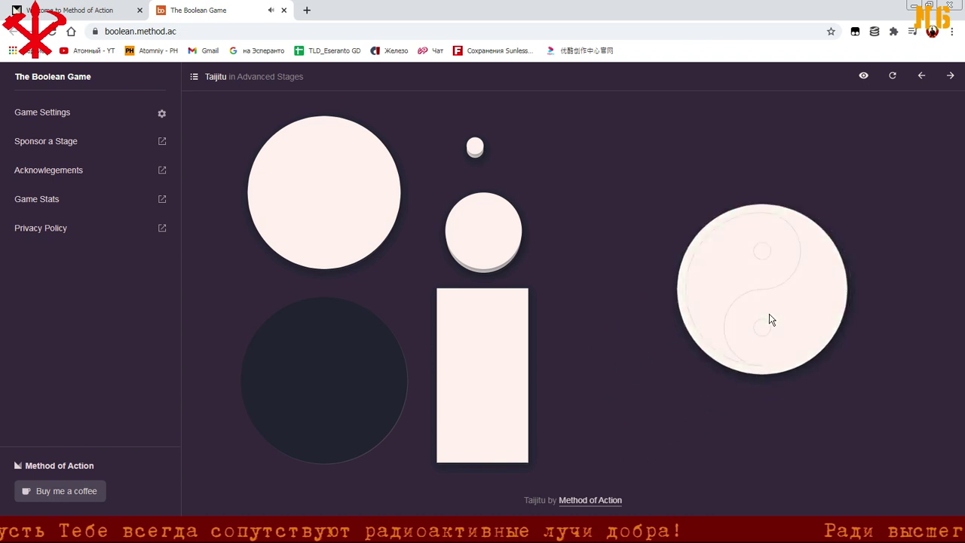
drag(708, 359, 768, 314)
mouse_move(625, 253)
mouse_down()
mouse_move(767, 250)
mouse_move(351, 327)
mouse_up()
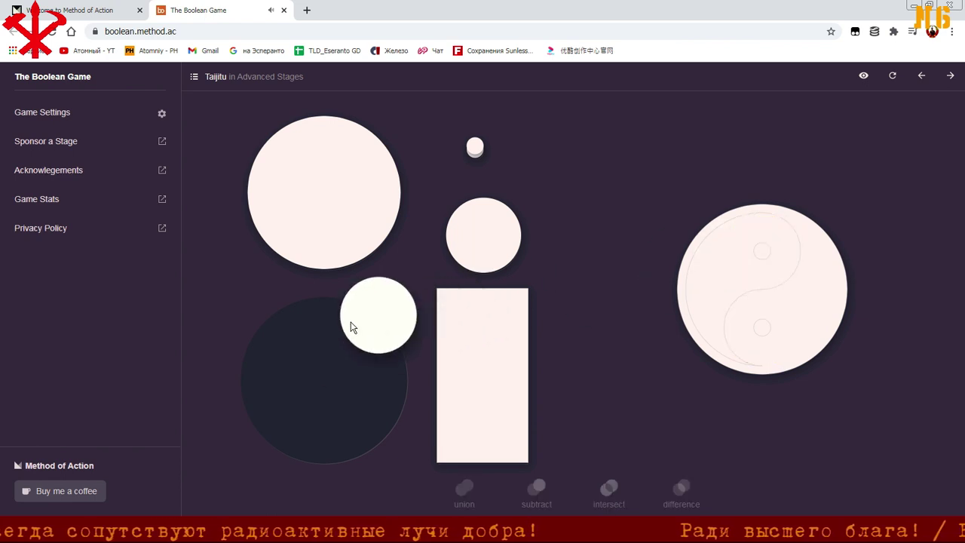
drag(323, 231, 764, 323)
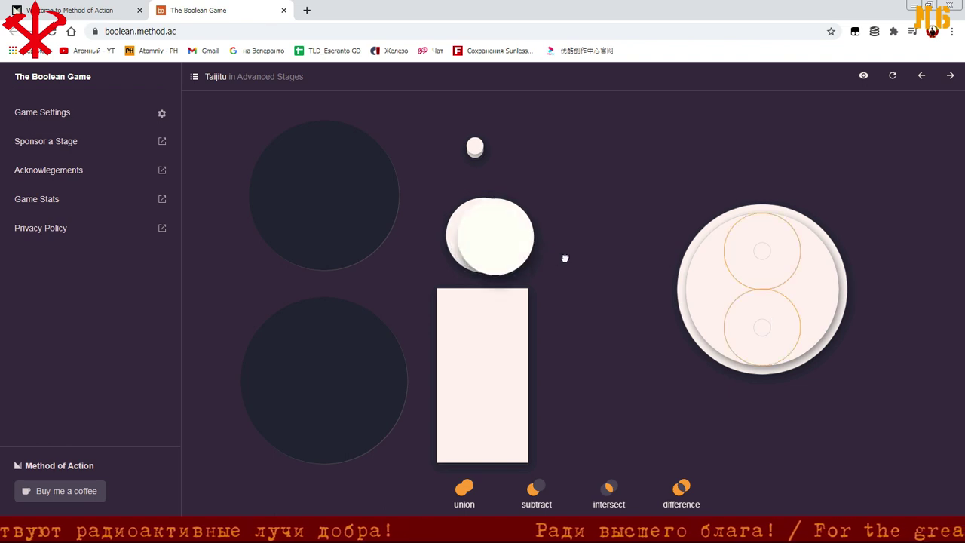
drag(496, 232, 781, 333)
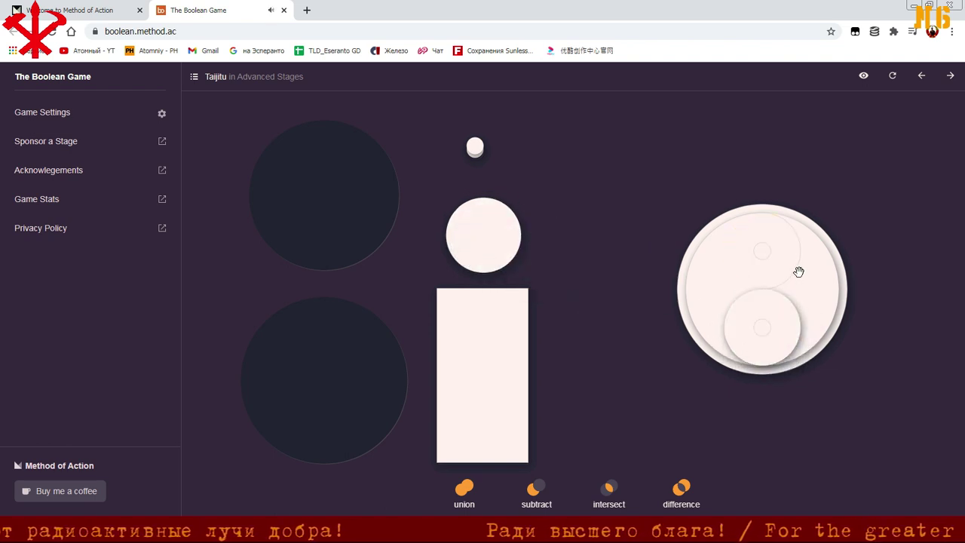
mouse_move(505, 364)
mouse_down()
mouse_move(843, 288)
mouse_move(826, 276)
mouse_up()
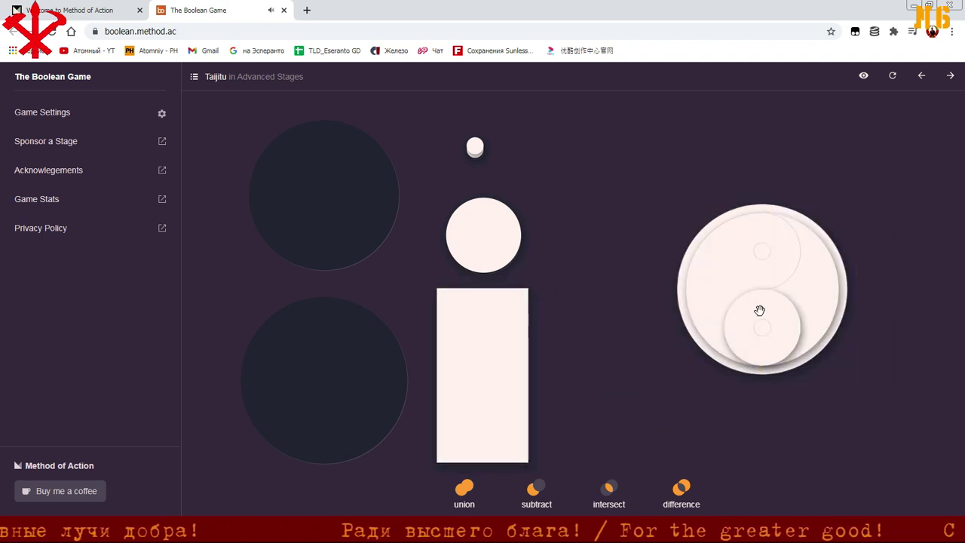
drag(759, 309, 334, 332)
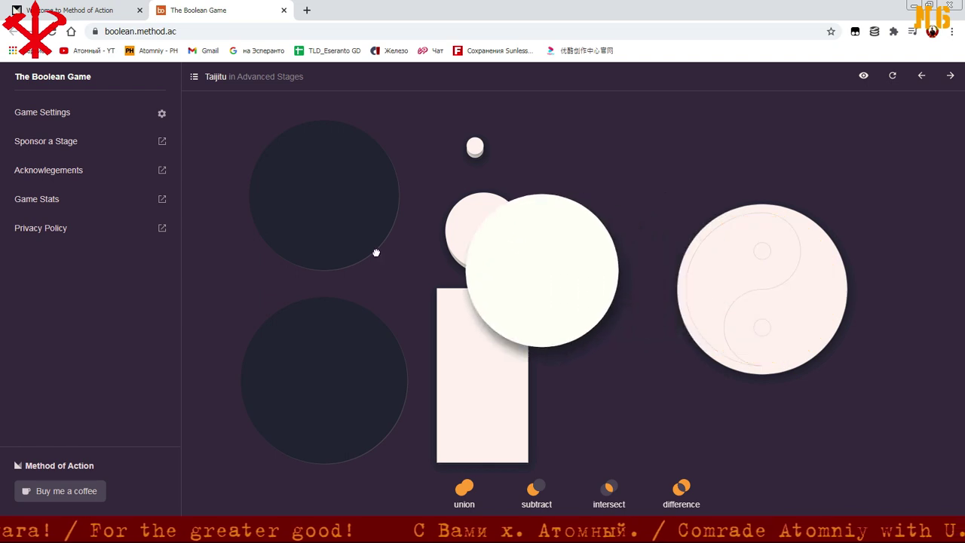
Try large, medium and small circles on the yin-yang target, settling on the bottom large circle
drag(744, 268, 310, 164)
mouse_move(795, 305)
mouse_down()
mouse_move(693, 318)
mouse_move(752, 305)
mouse_up()
drag(474, 247, 750, 266)
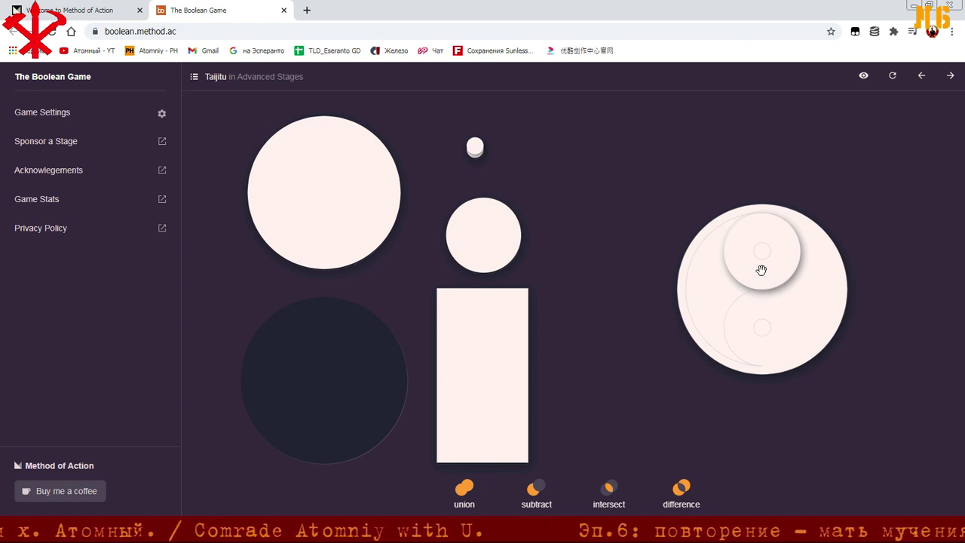
drag(761, 267, 735, 275)
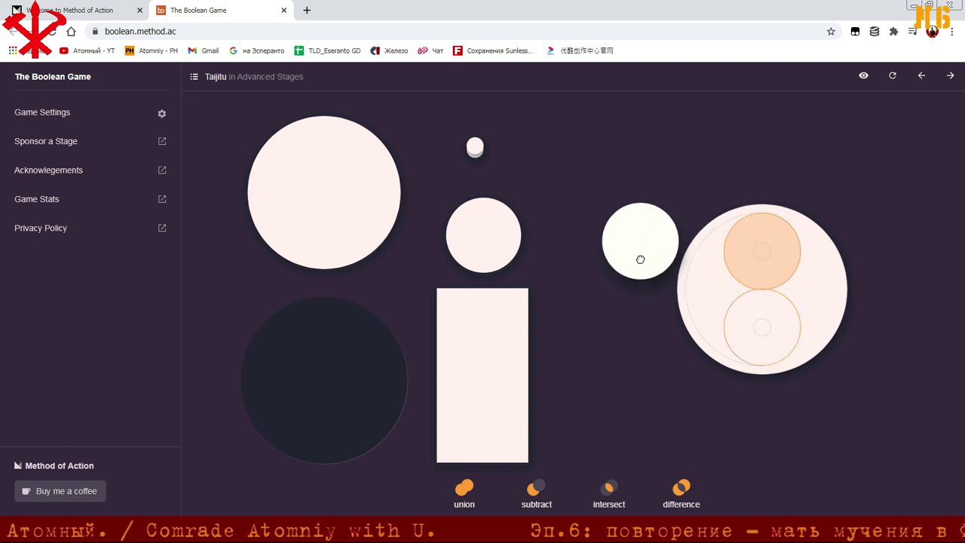
click(745, 275)
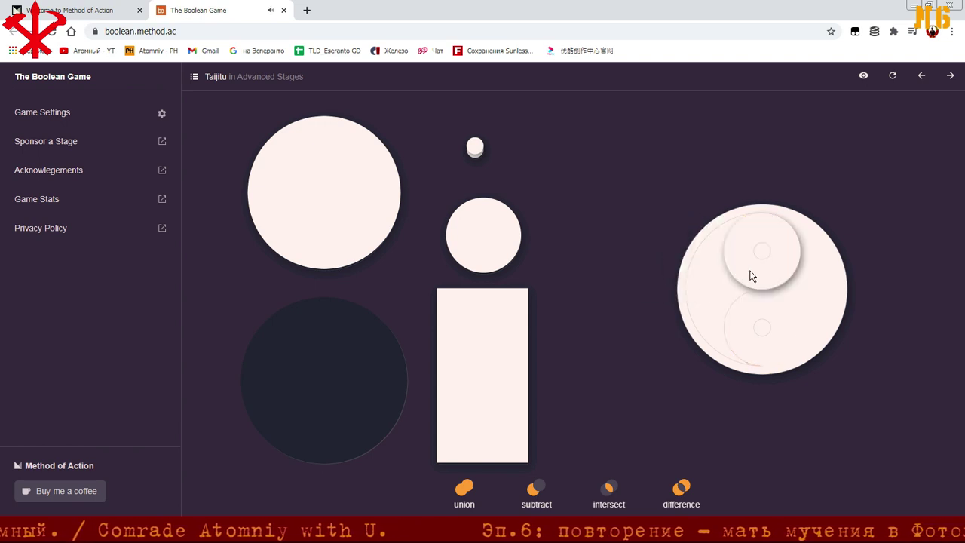
click(751, 276)
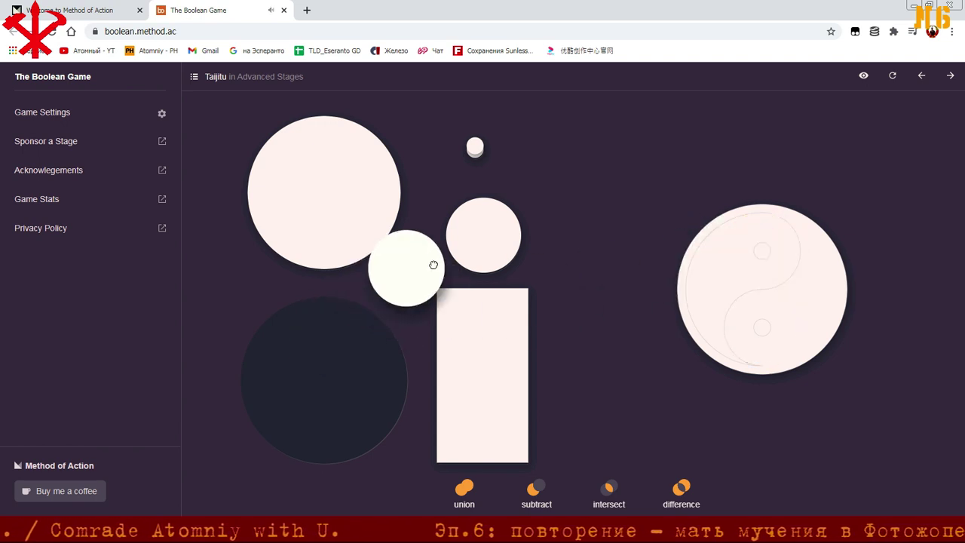
drag(349, 217, 771, 306)
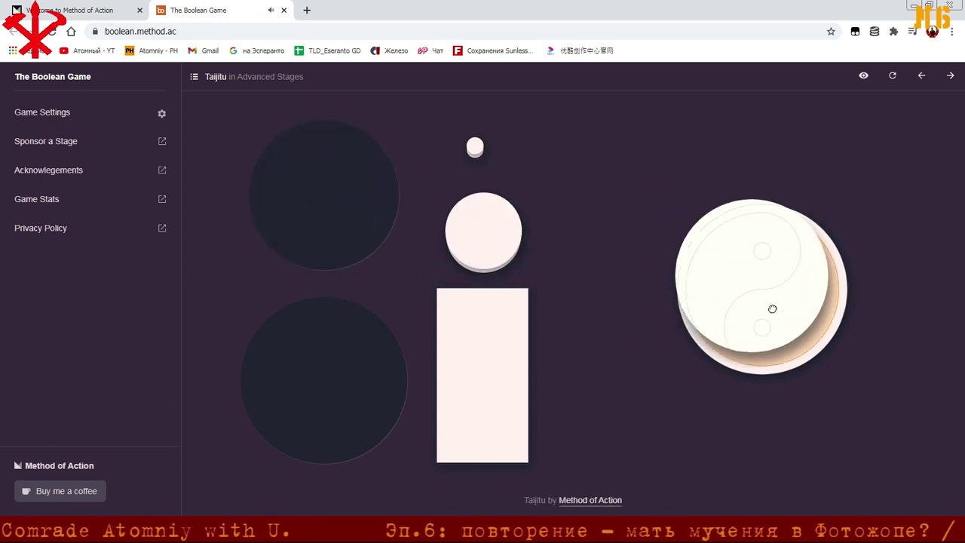
click(797, 218)
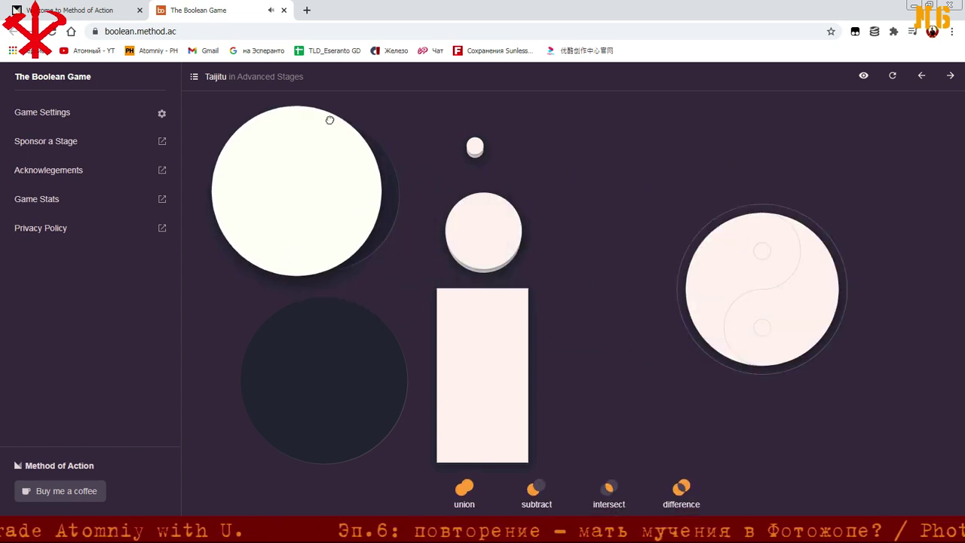
drag(360, 314, 325, 325)
Cut a half-disc with the rectangle, subtract then union medium circles, and start the stage over
drag(482, 357, 784, 327)
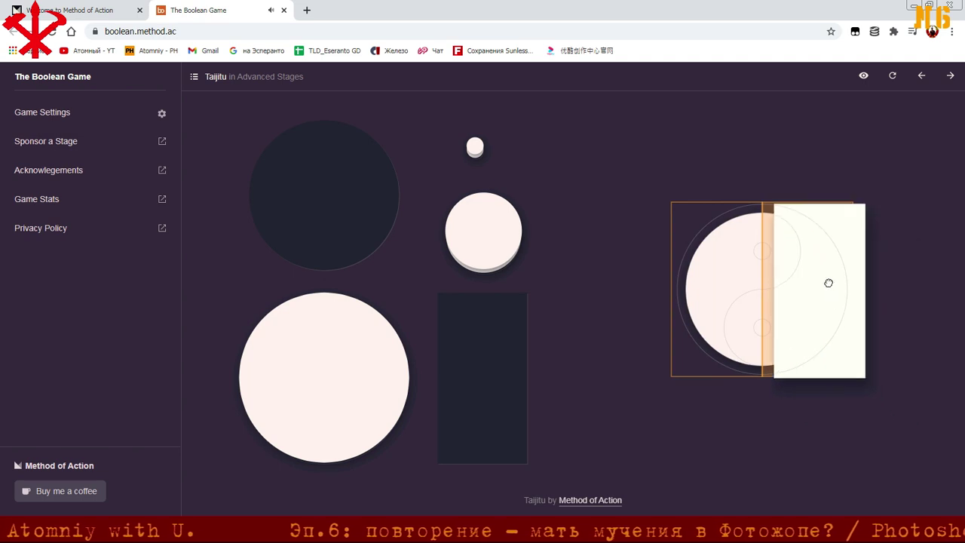
click(536, 494)
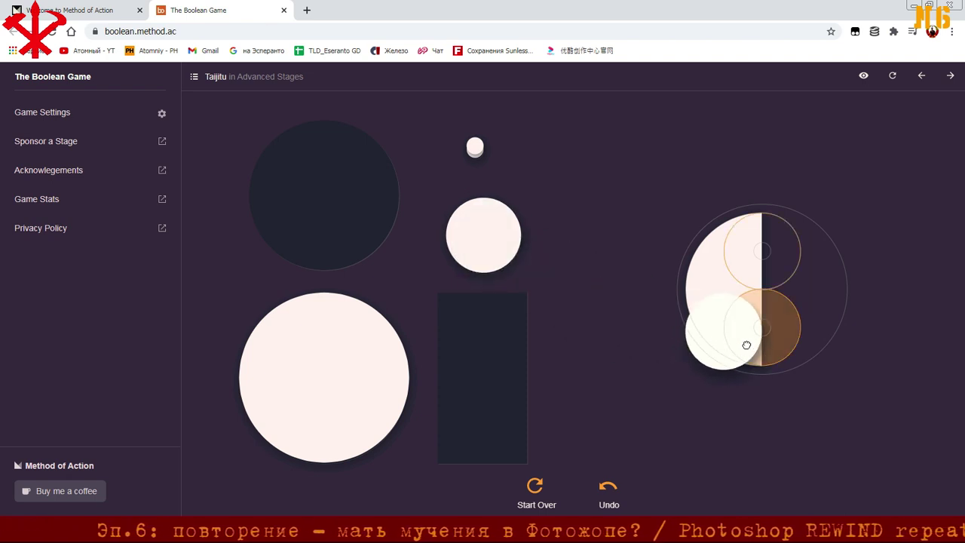
drag(501, 242, 778, 348)
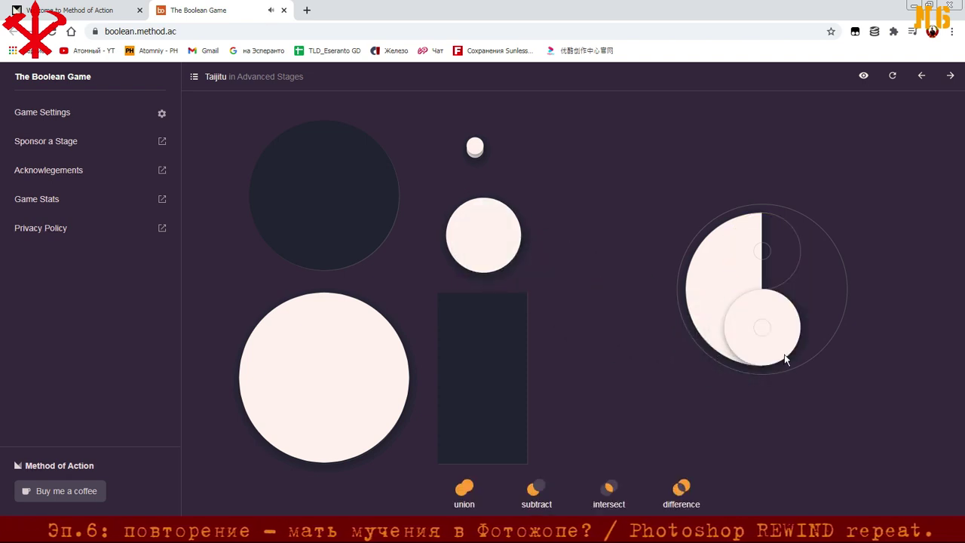
click(536, 490)
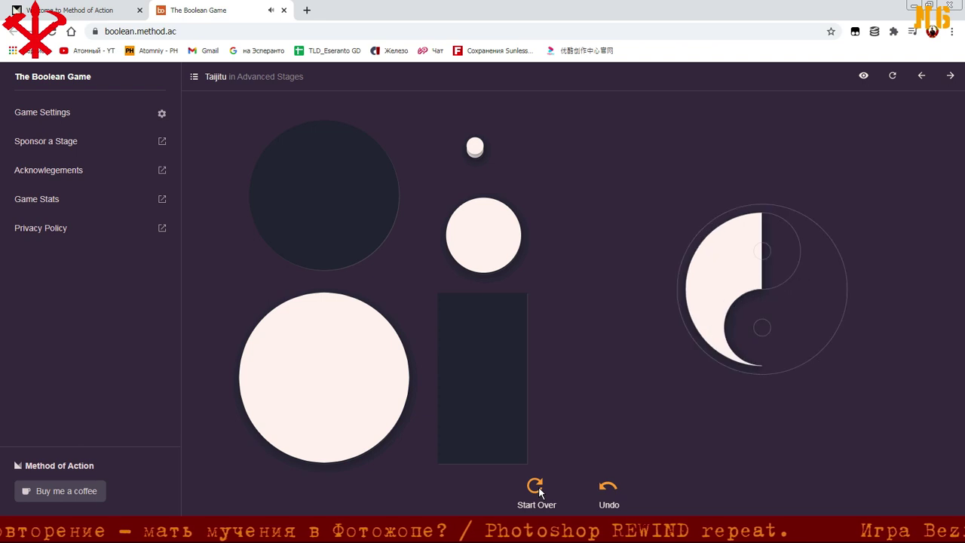
drag(484, 246, 761, 251)
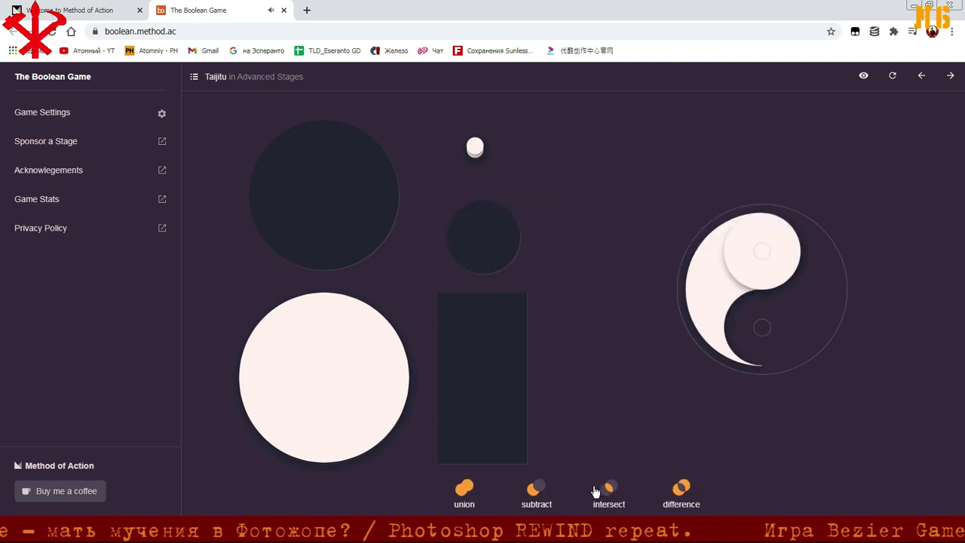
click(467, 490)
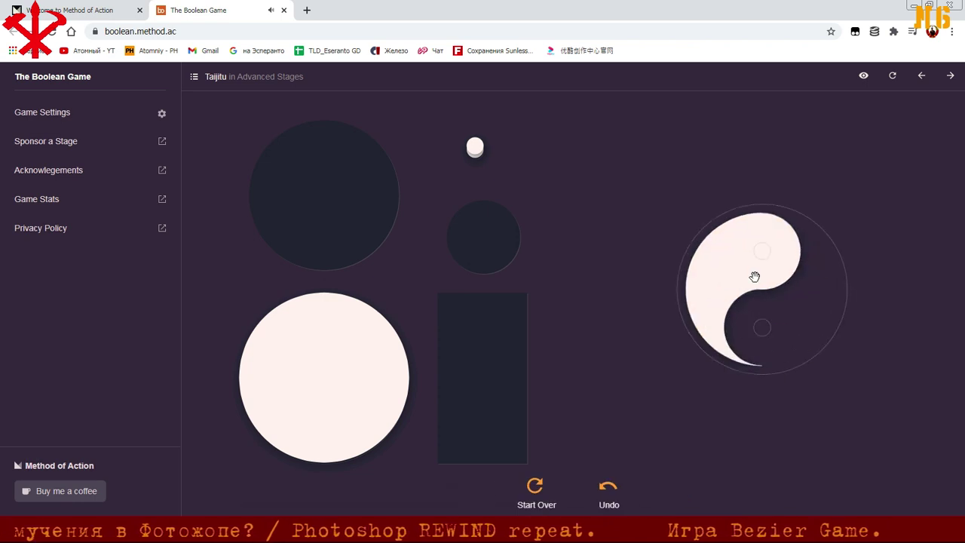
click(535, 488)
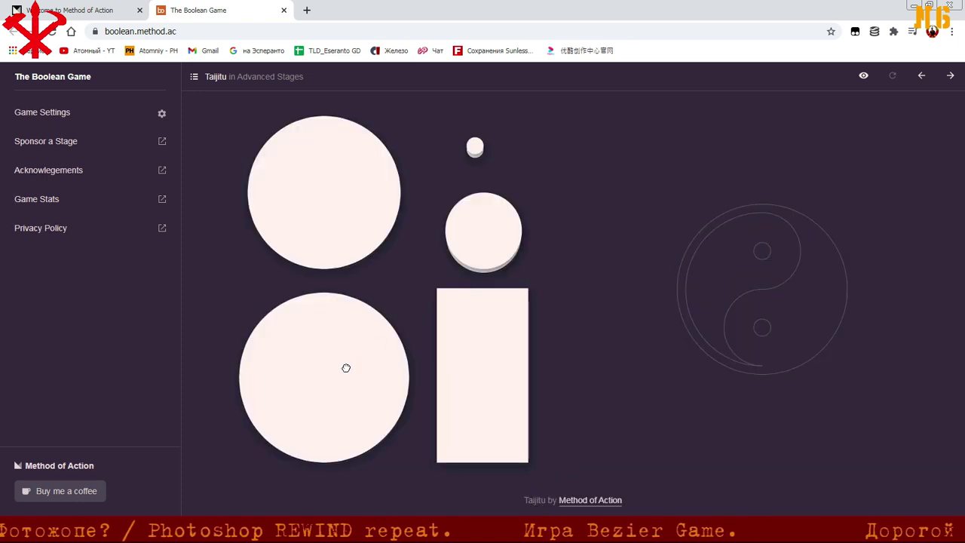
Subtract the rectangle from the upper-left circle on the target, leaving a half-disc
mouse_move(346, 368)
mouse_down()
mouse_move(757, 387)
mouse_move(362, 359)
mouse_up()
mouse_move(340, 224)
mouse_down()
mouse_move(786, 318)
mouse_move(767, 323)
mouse_up()
drag(475, 409, 701, 332)
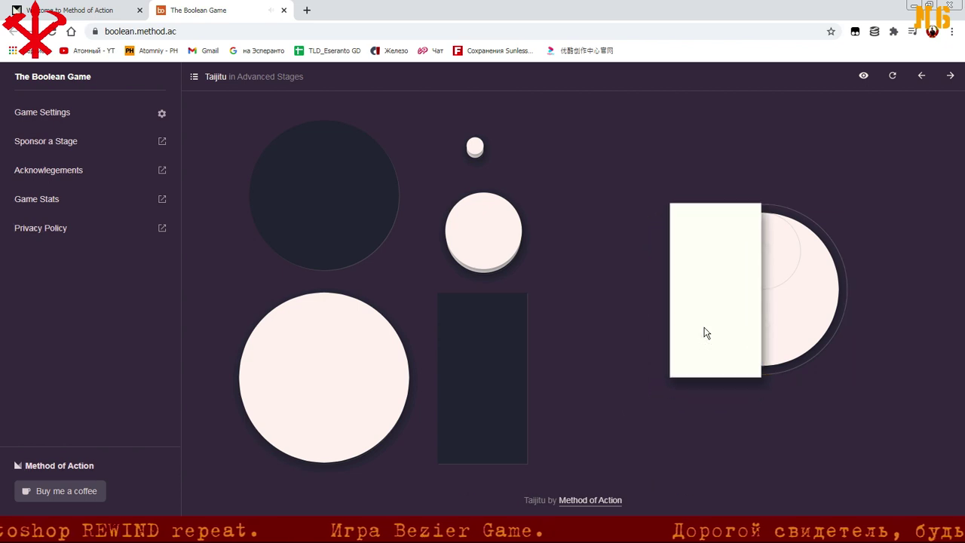
click(544, 493)
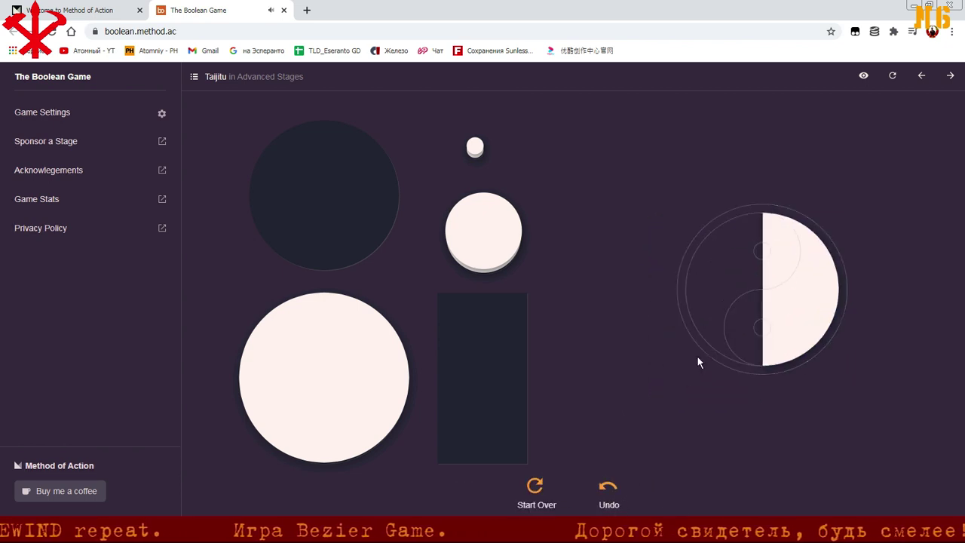
Union a medium circle to the half-disc's bottom, then subtract a top circle and small dot
drag(497, 228, 749, 254)
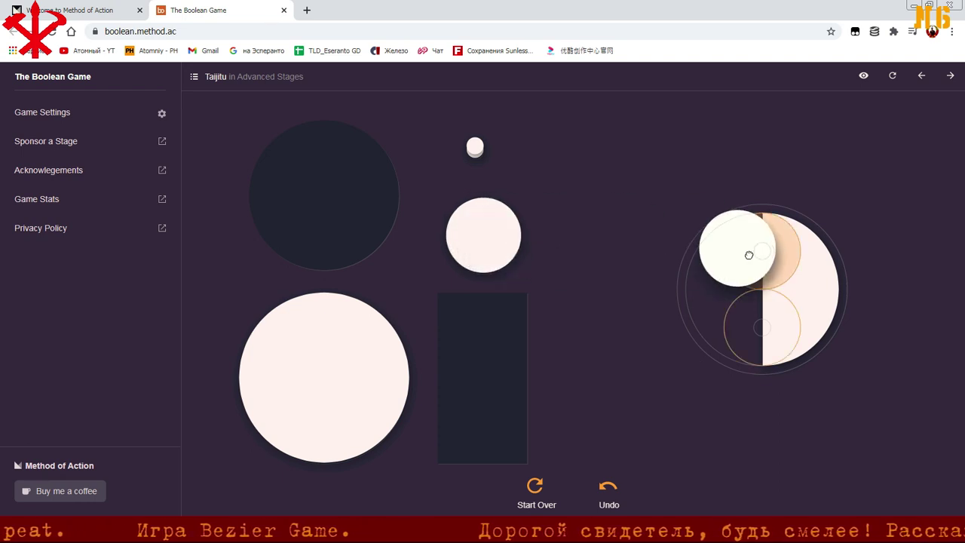
drag(749, 255, 762, 254)
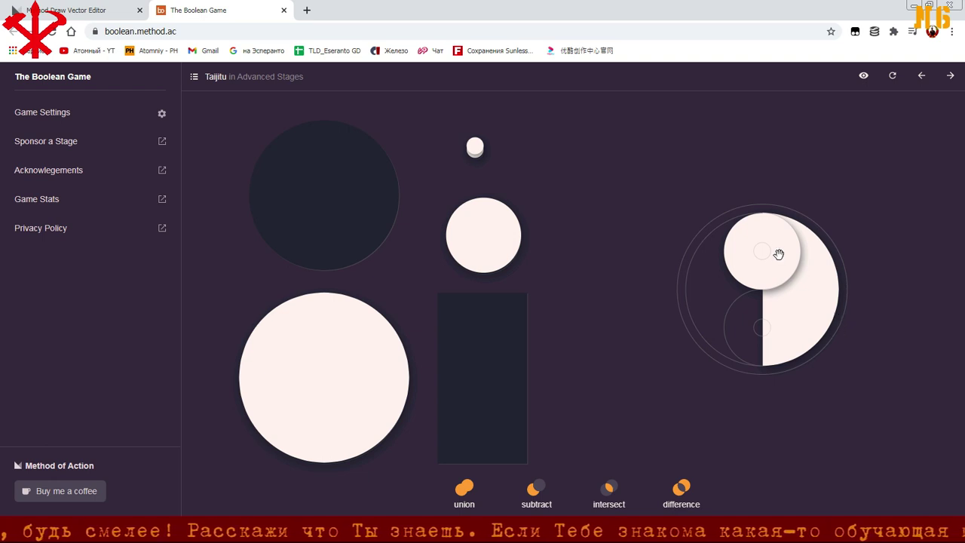
drag(779, 254, 779, 330)
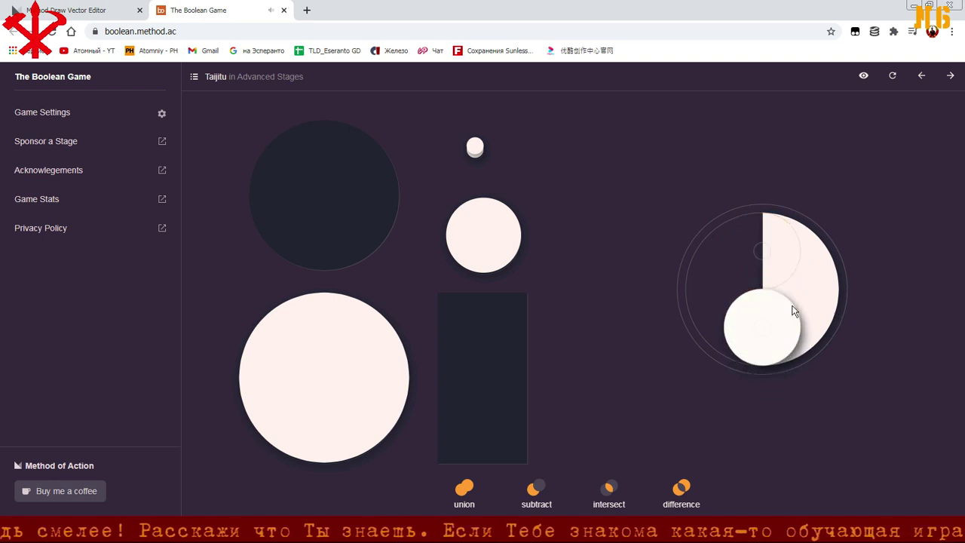
click(463, 490)
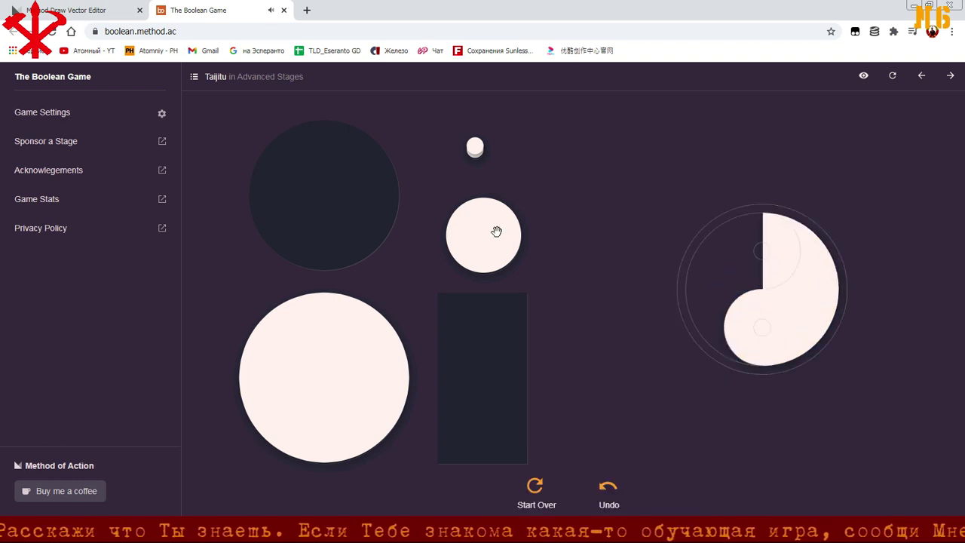
mouse_move(490, 230)
mouse_down()
mouse_move(498, 248)
mouse_move(758, 256)
mouse_up()
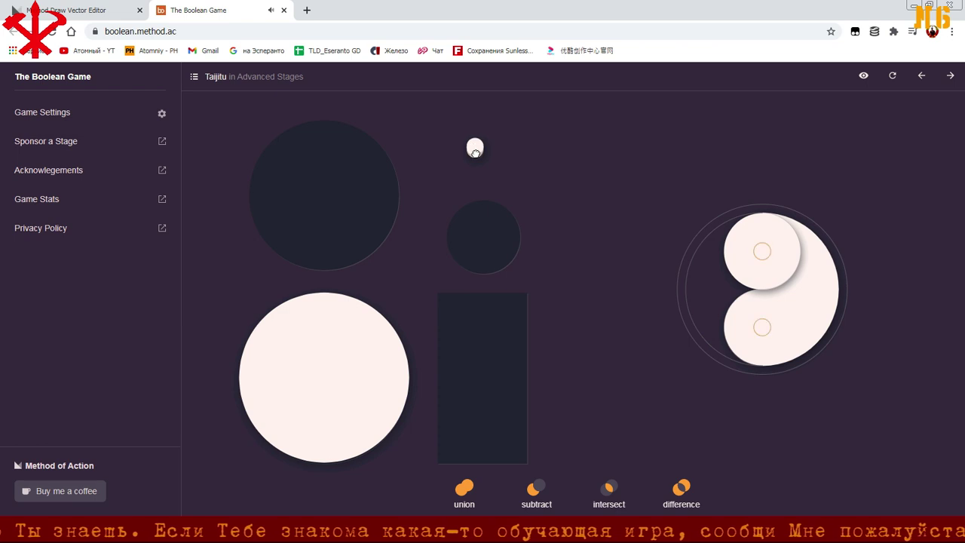
click(762, 327)
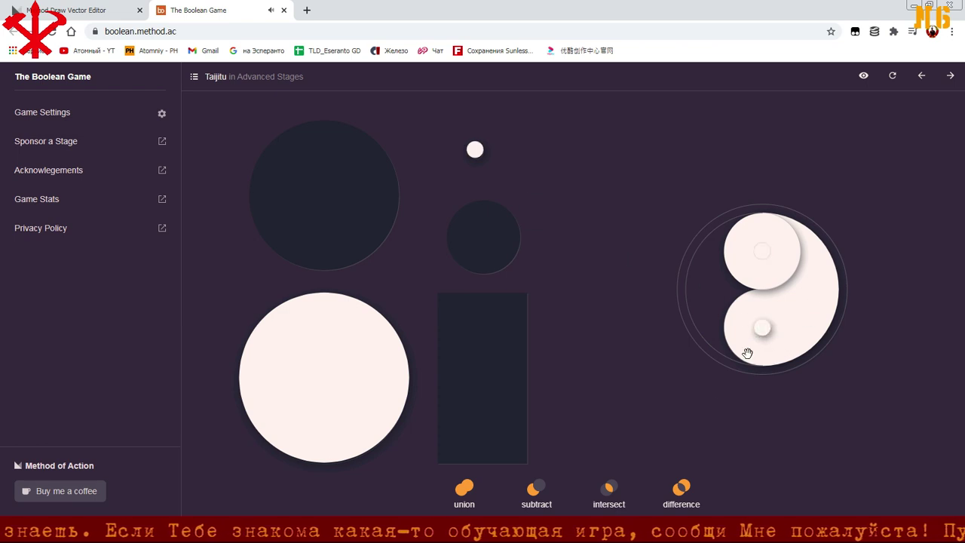
click(536, 495)
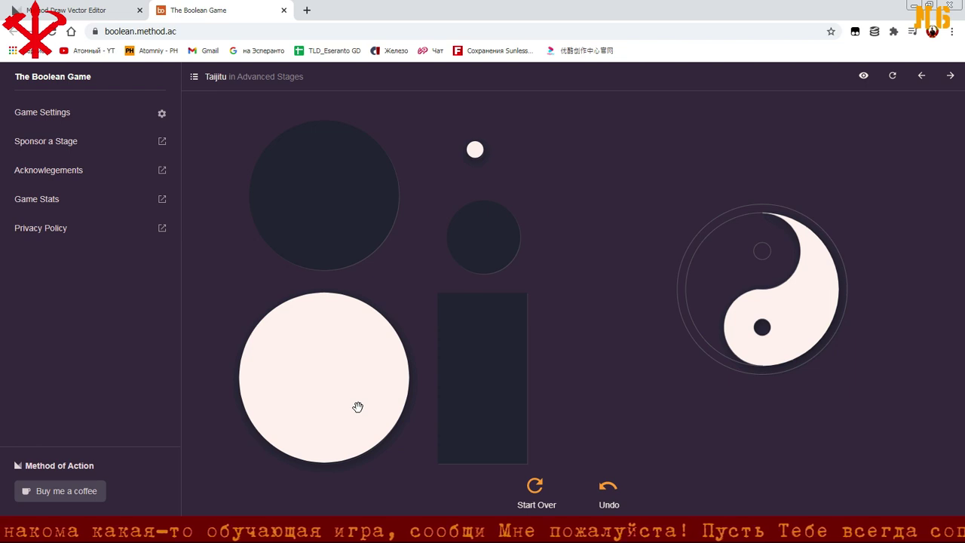
Cover the target with the large lower-left circle and subtract it, emptying the shape
drag(358, 407, 603, 353)
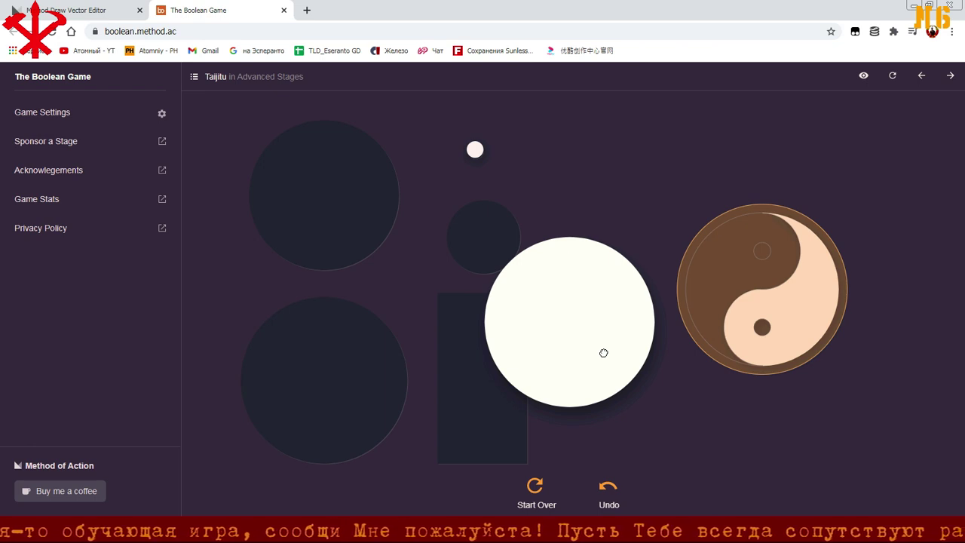
mouse_move(603, 352)
mouse_down()
mouse_move(392, 400)
mouse_move(759, 329)
mouse_up()
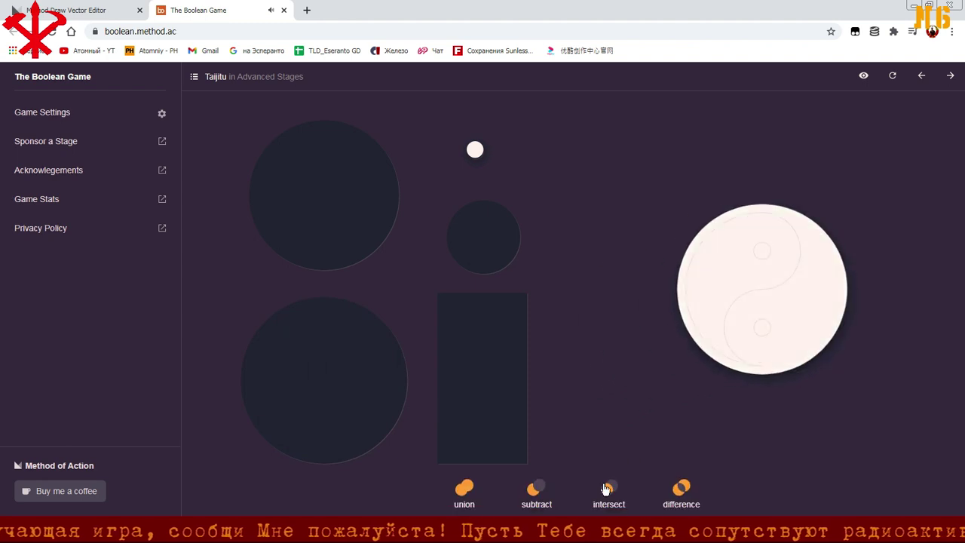
click(533, 486)
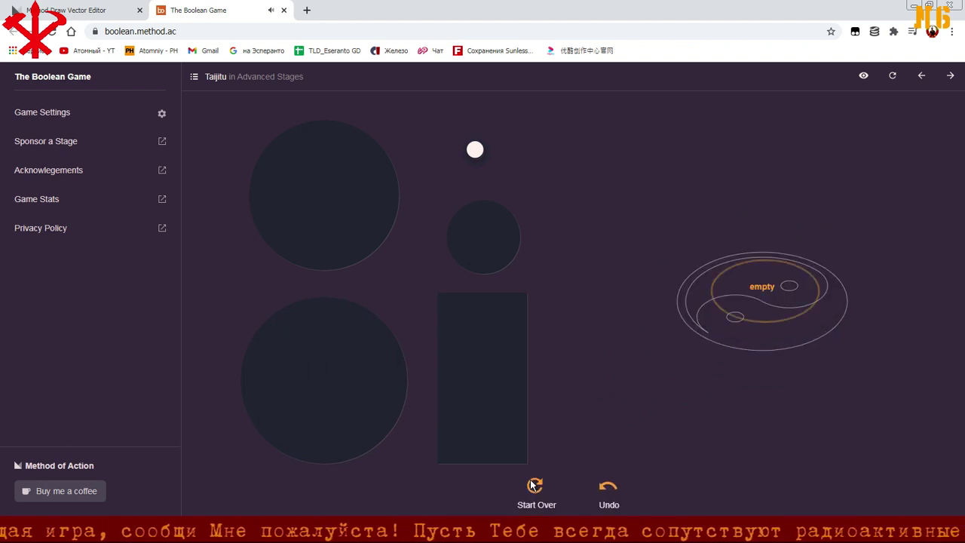
Restart and intersect the upper-left circle with the rectangle into a left half-disc
click(533, 488)
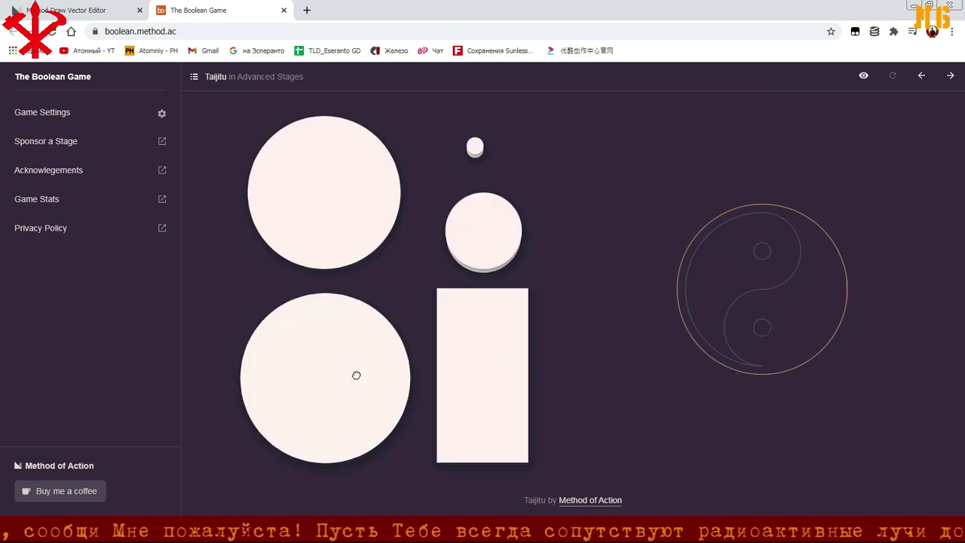
drag(355, 375, 745, 281)
drag(354, 228, 774, 328)
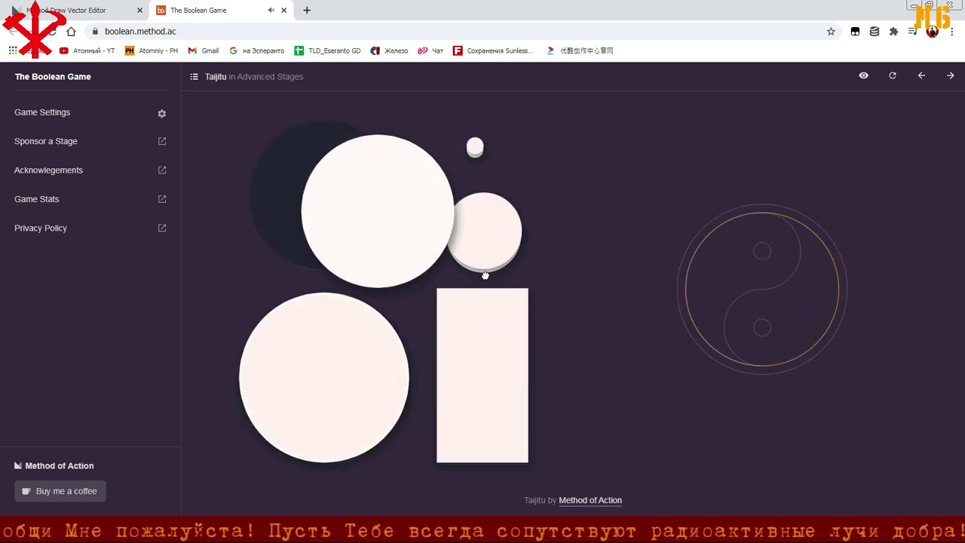
drag(485, 388, 814, 307)
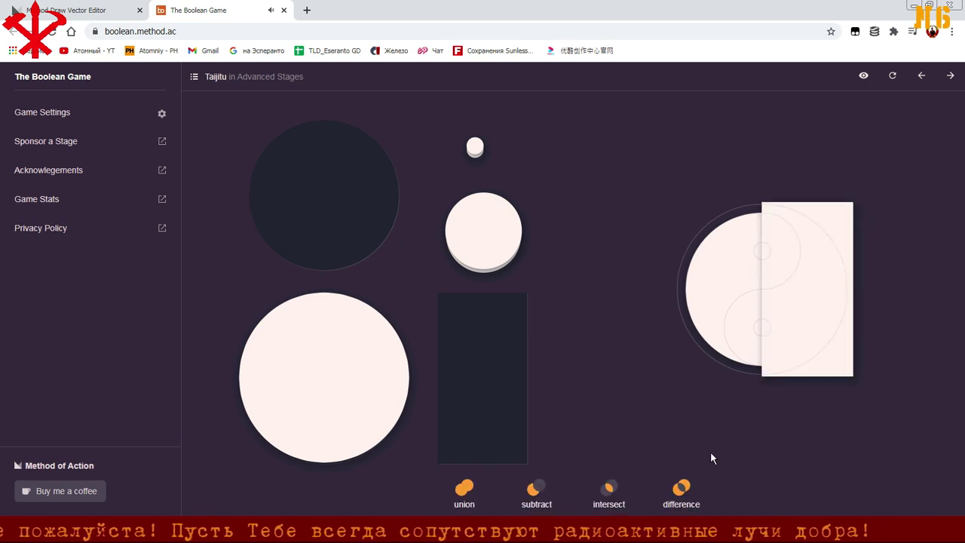
click(600, 504)
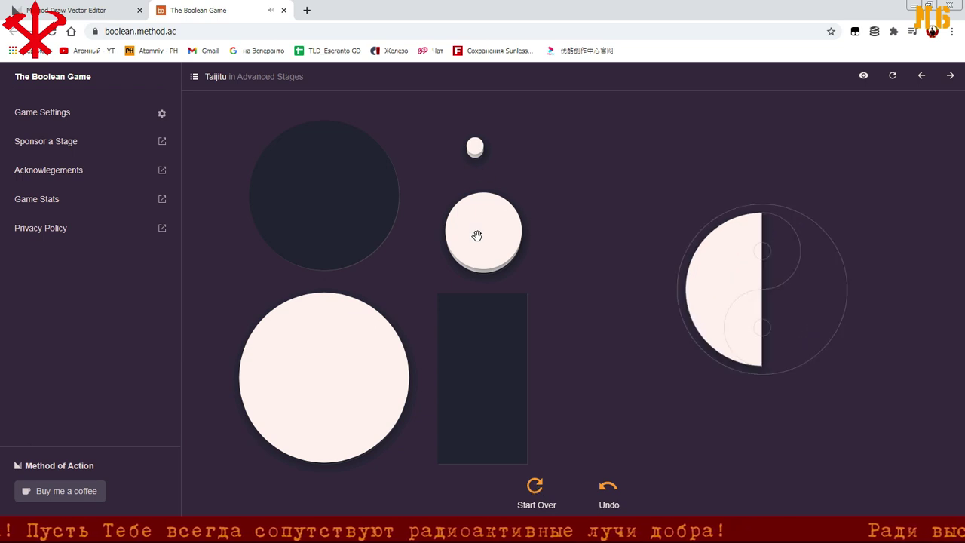
Union a medium circle on top, then subtract the bottom circle and both small dots
mouse_move(477, 239)
mouse_down()
mouse_move(758, 338)
mouse_move(757, 255)
mouse_move(765, 271)
mouse_up()
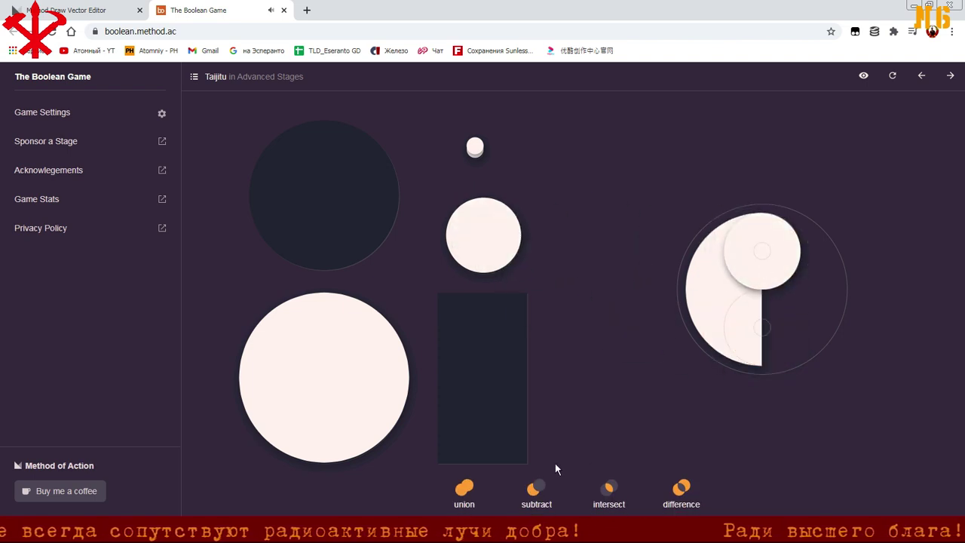
click(475, 492)
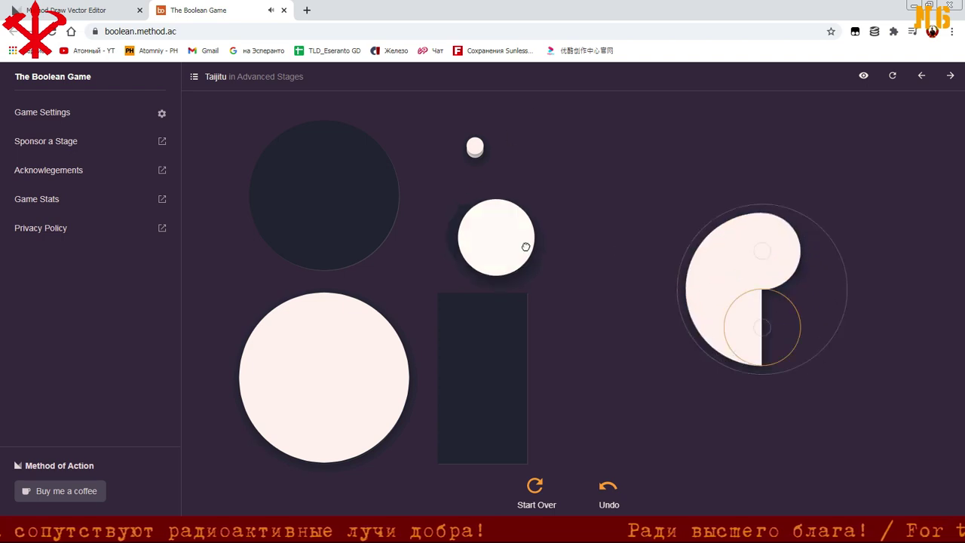
mouse_move(486, 236)
mouse_down()
mouse_move(771, 336)
mouse_move(761, 327)
mouse_up()
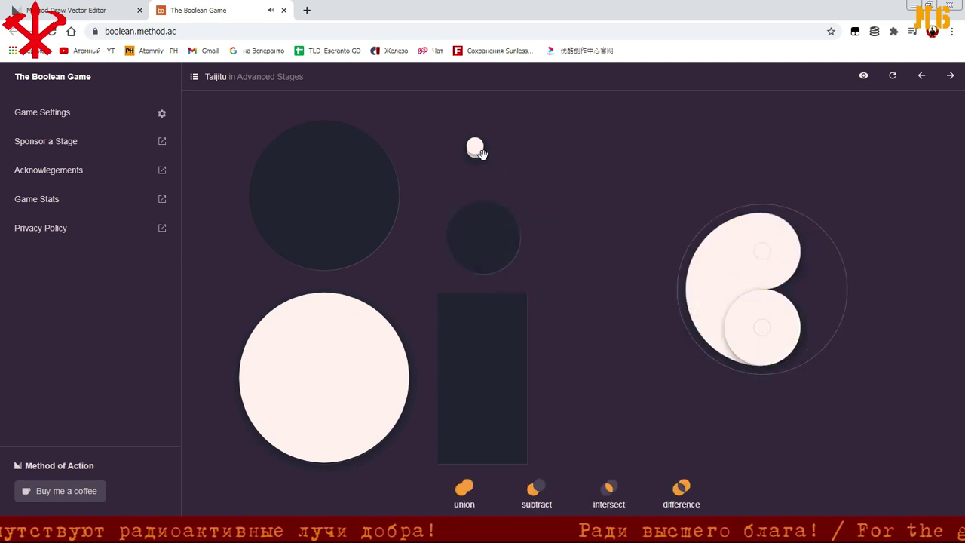
drag(474, 148, 797, 281)
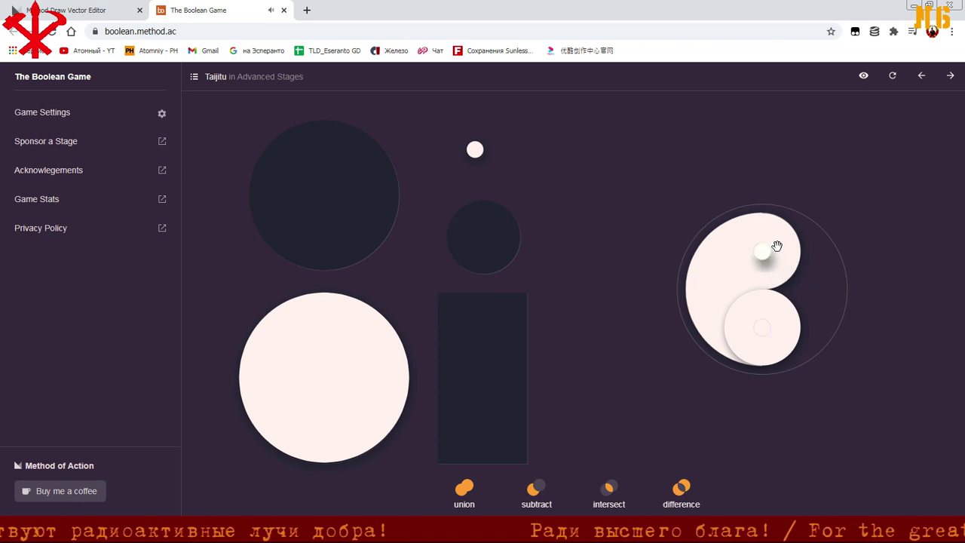
click(536, 492)
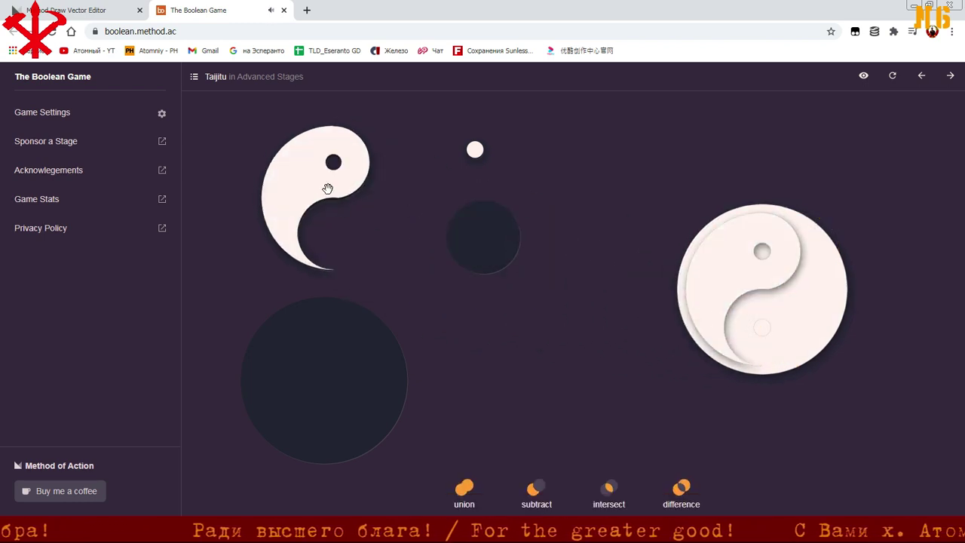
drag(474, 148, 762, 328)
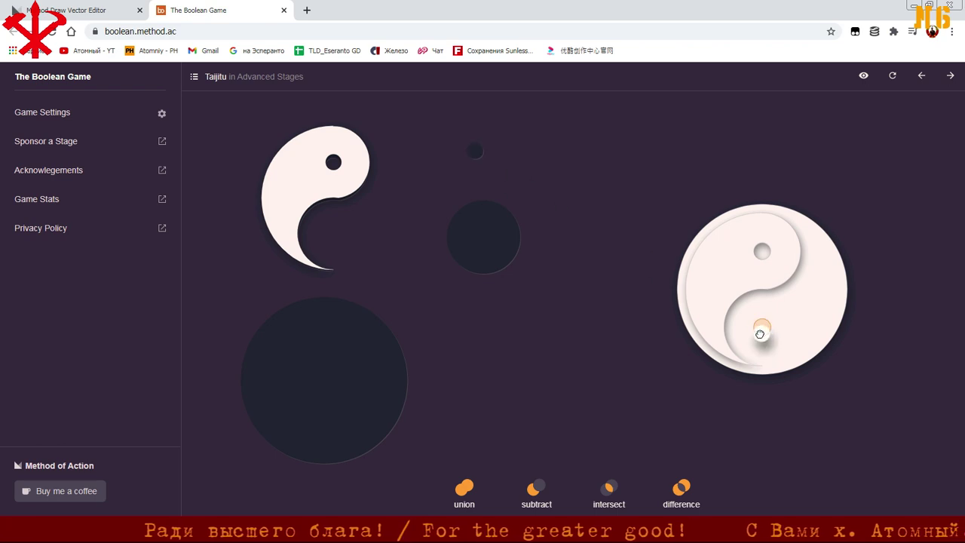
click(534, 491)
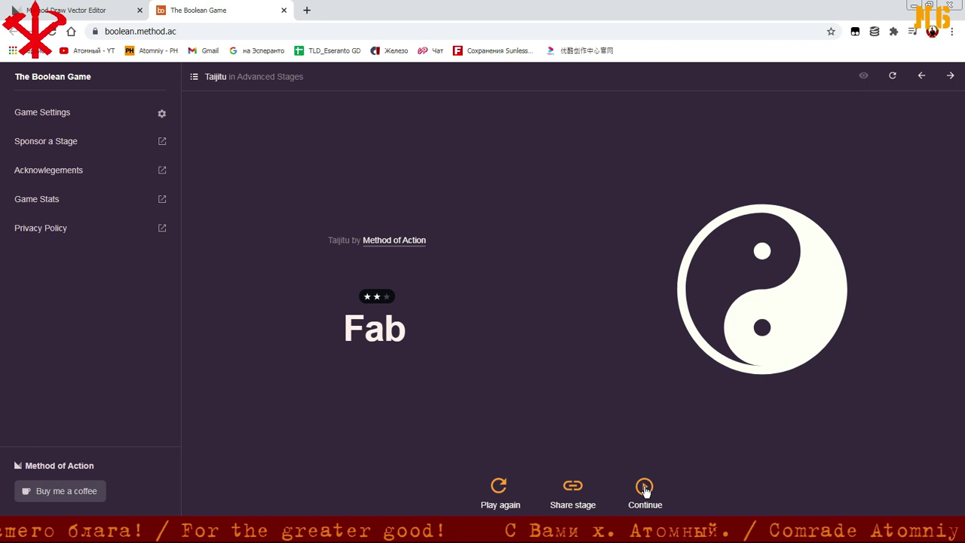
Move on to the Spa stage and intersect four circles placed over the lotus target
click(645, 489)
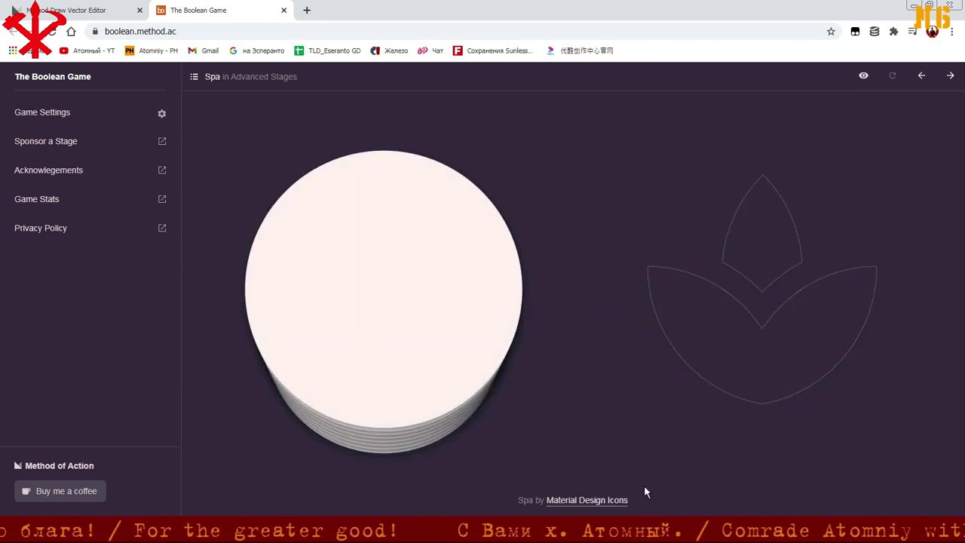
drag(461, 330, 449, 335)
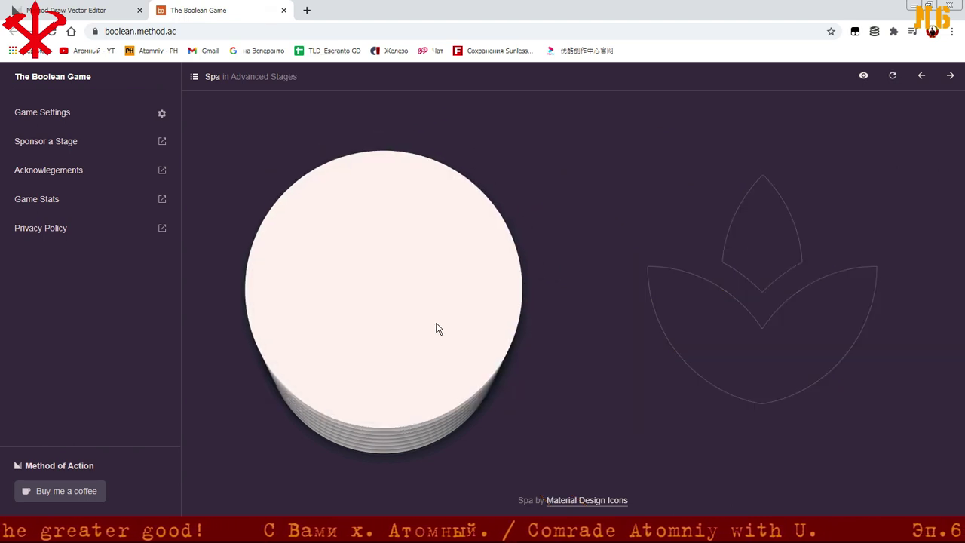
click(452, 338)
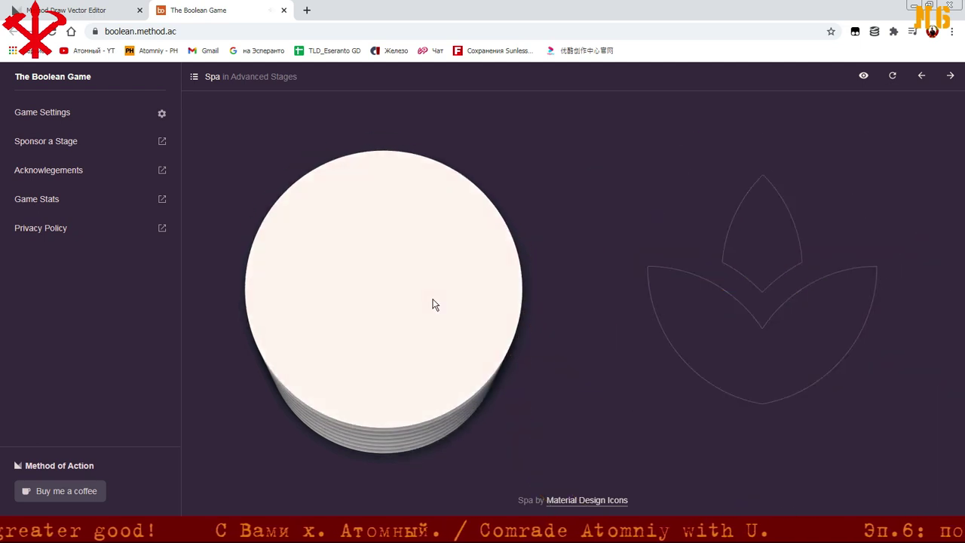
drag(434, 304, 920, 433)
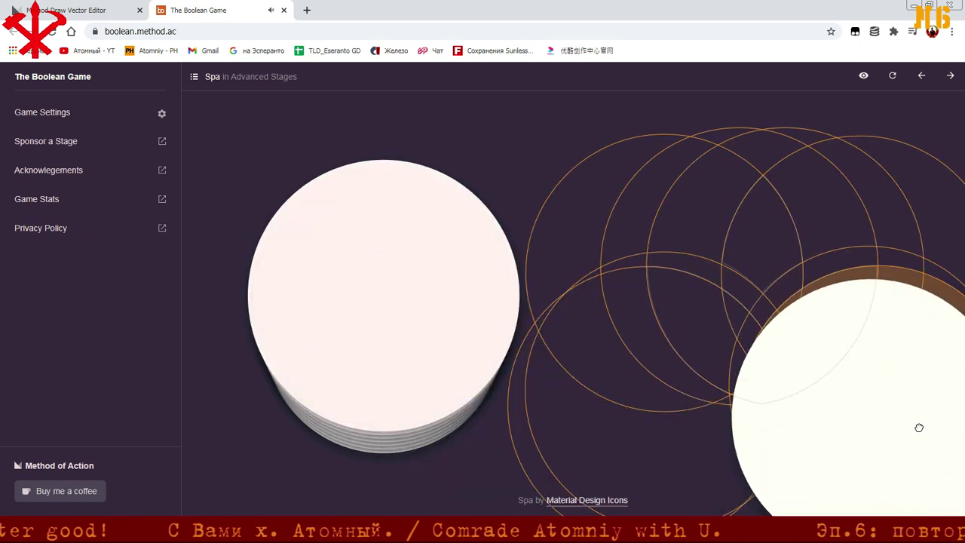
drag(421, 326, 682, 443)
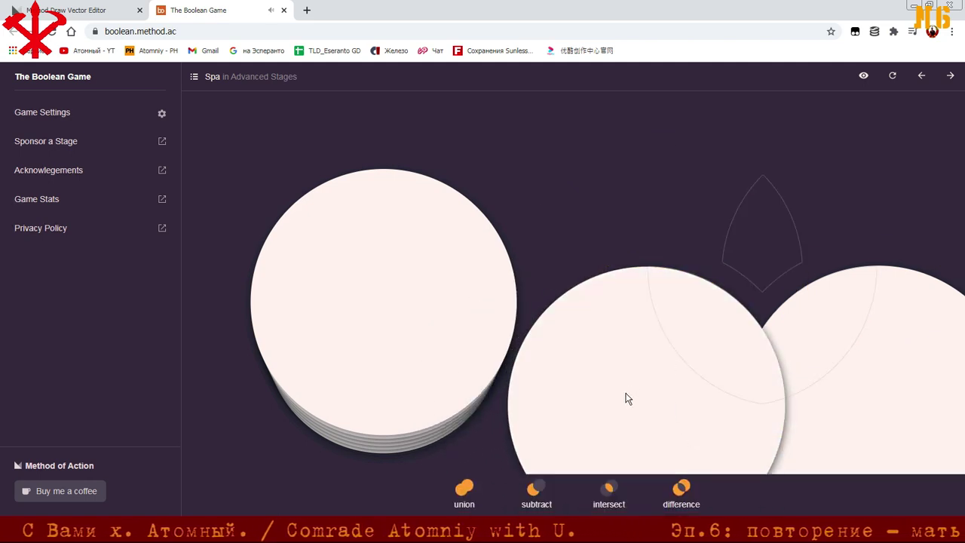
drag(404, 303, 760, 262)
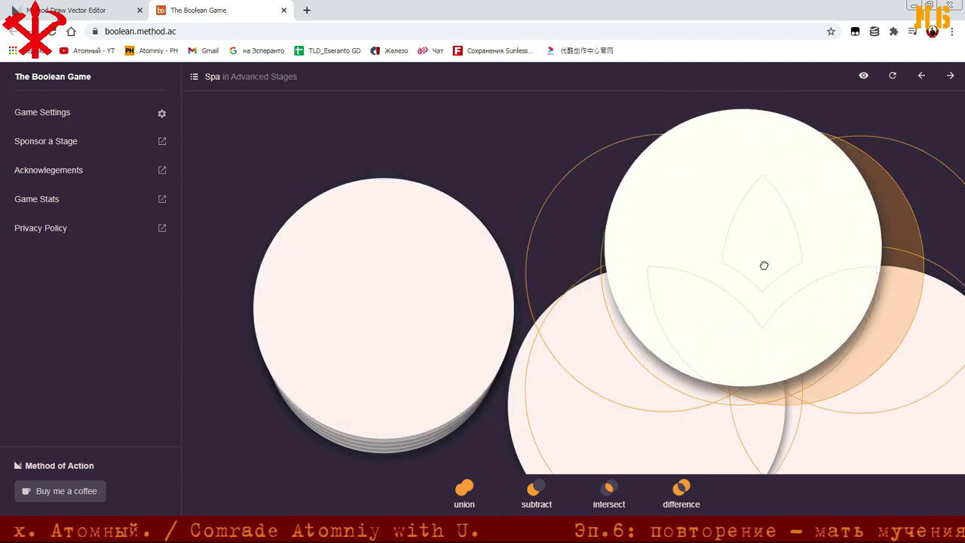
drag(760, 262, 754, 273)
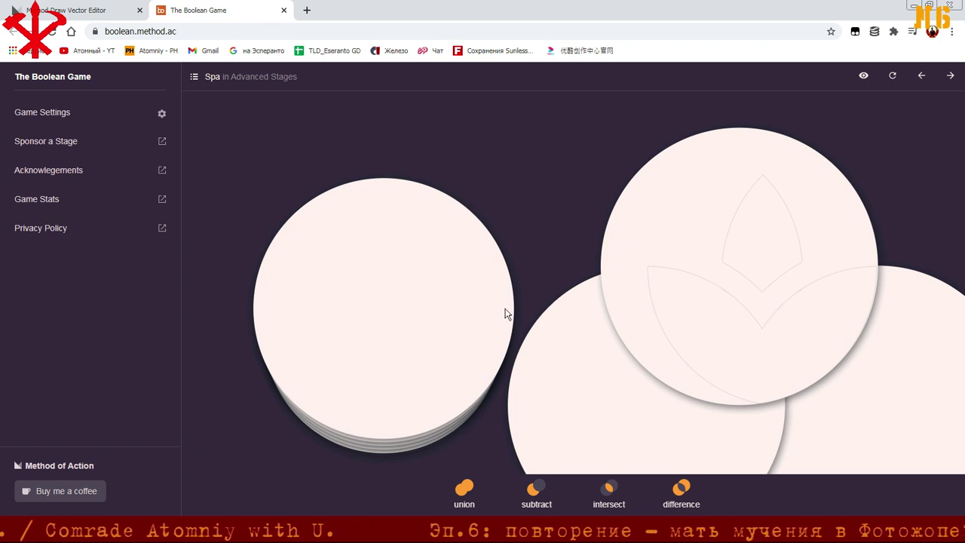
drag(435, 323, 827, 288)
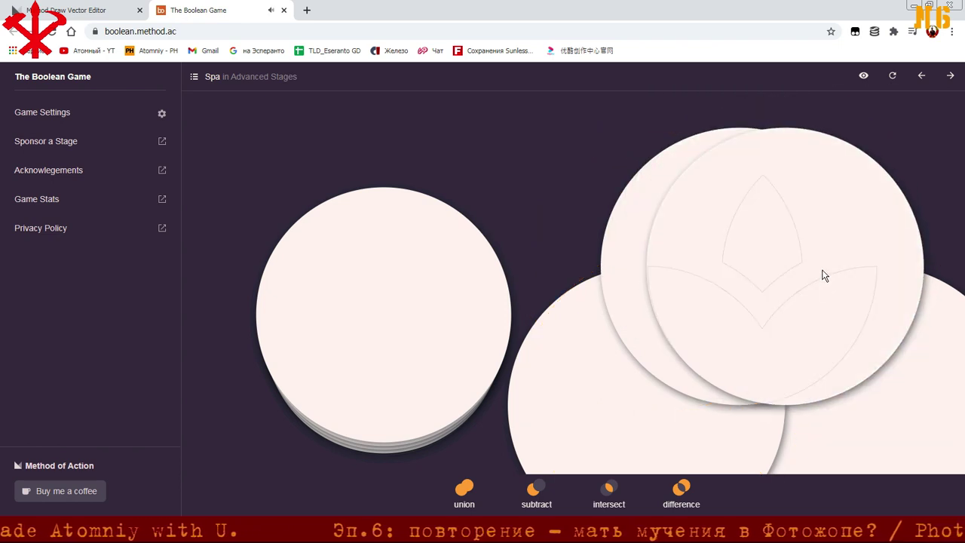
click(604, 497)
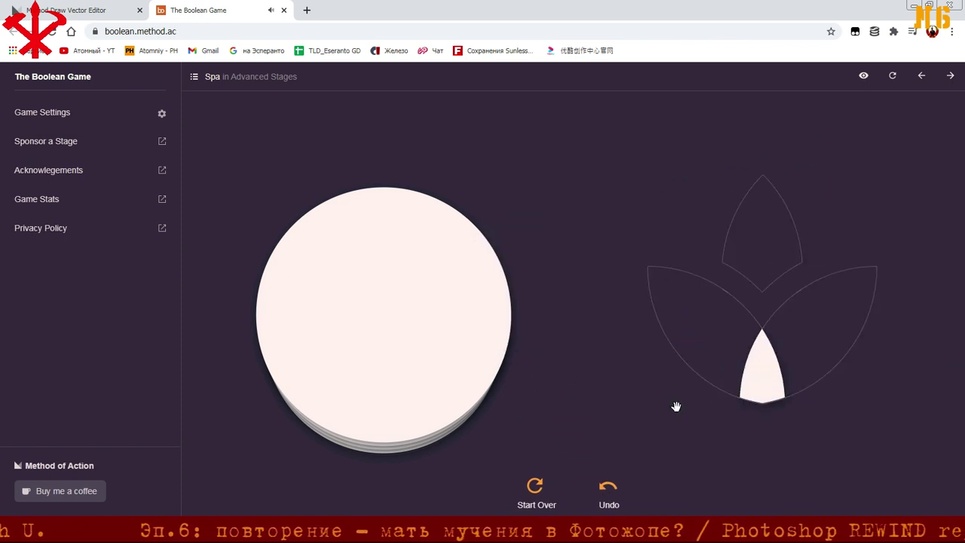
Restart, place four circles on the lotus, take their difference, then start over again
click(537, 488)
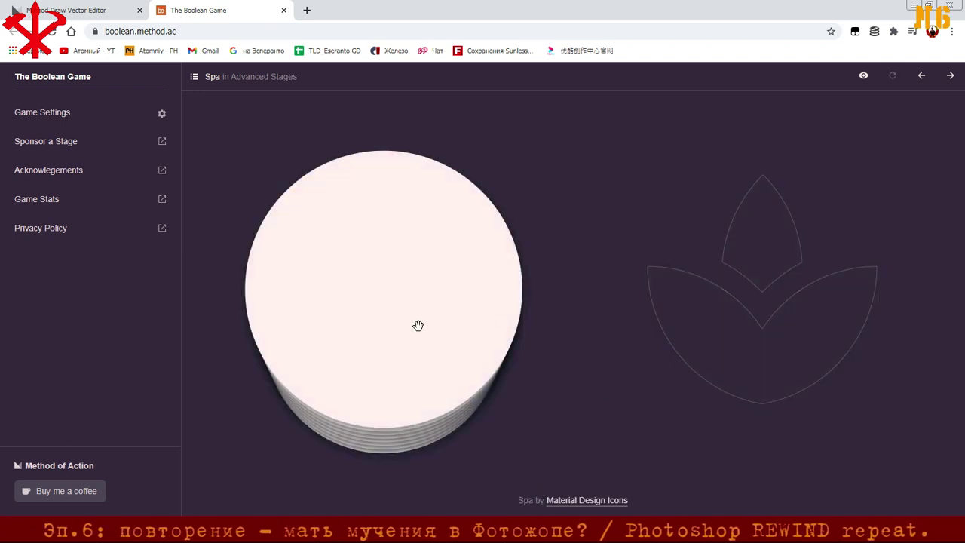
drag(415, 322, 626, 403)
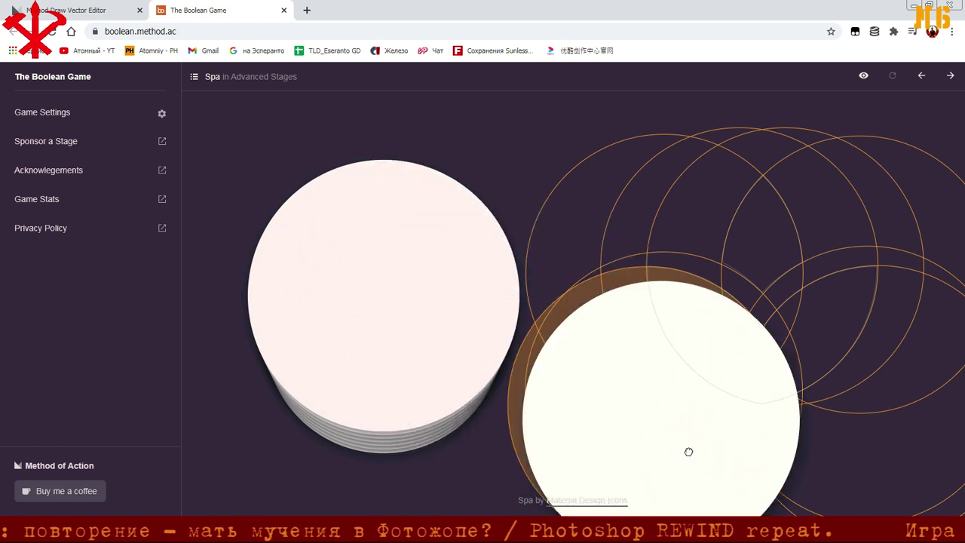
drag(627, 402, 613, 416)
drag(411, 273, 894, 400)
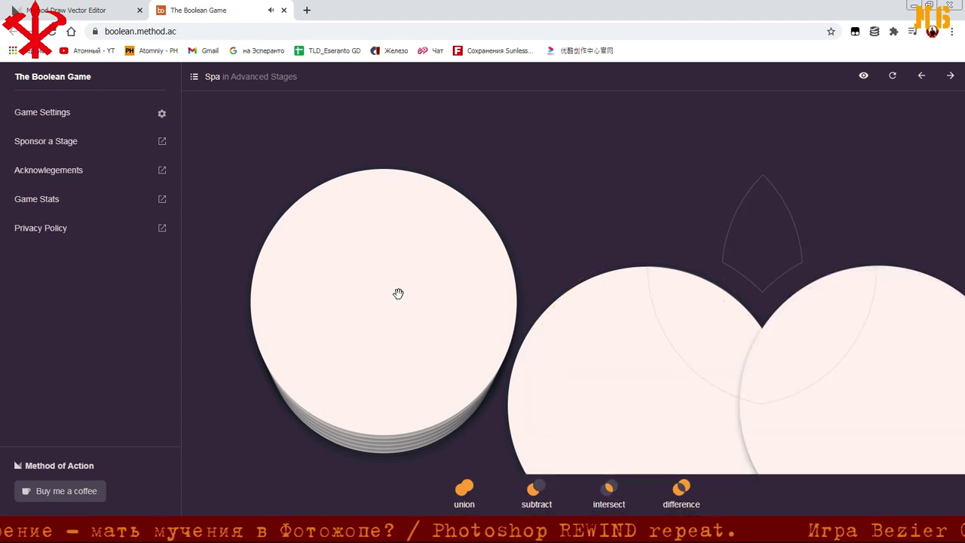
mouse_move(398, 293)
mouse_down()
mouse_move(674, 171)
mouse_move(768, 215)
mouse_up()
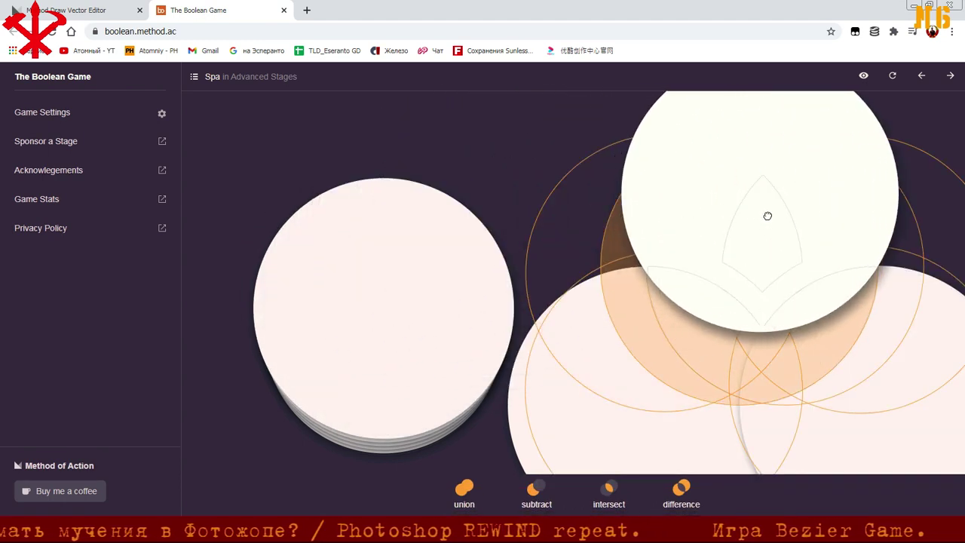
drag(767, 216, 782, 248)
mouse_move(447, 309)
mouse_down()
mouse_move(657, 238)
mouse_move(746, 269)
mouse_up()
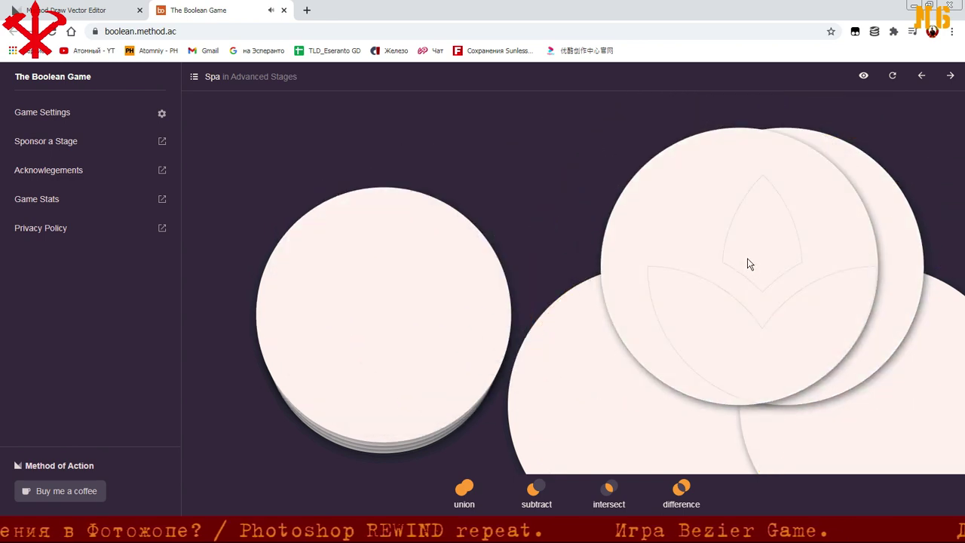
click(680, 496)
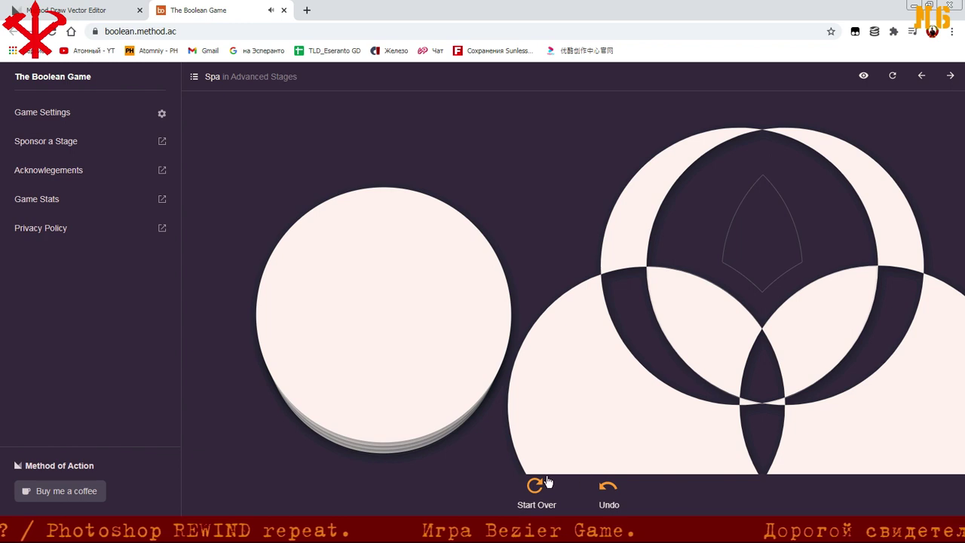
click(606, 490)
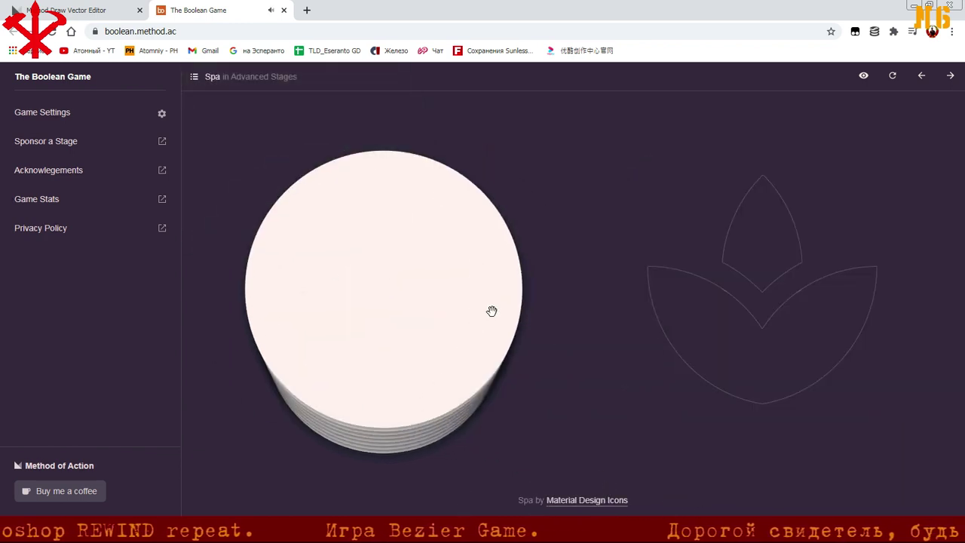
Overlap two stacked circles over the lotus's upper petal and intersect them into a lens
mouse_move(491, 312)
mouse_down()
mouse_move(456, 255)
mouse_move(569, 273)
mouse_move(502, 377)
mouse_move(651, 230)
mouse_move(455, 311)
mouse_move(764, 263)
mouse_up()
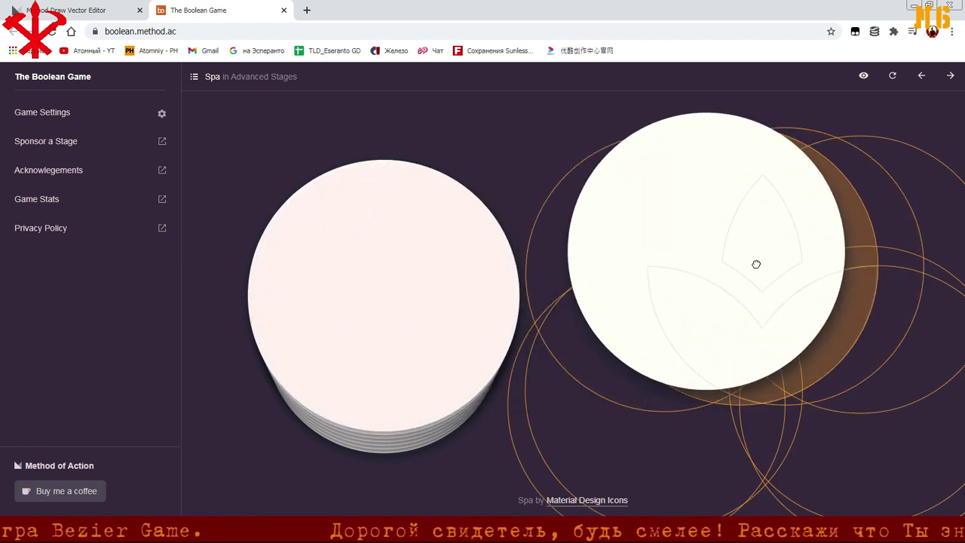
drag(764, 262, 801, 271)
mouse_move(450, 287)
mouse_down()
mouse_move(814, 245)
mouse_move(546, 180)
mouse_up()
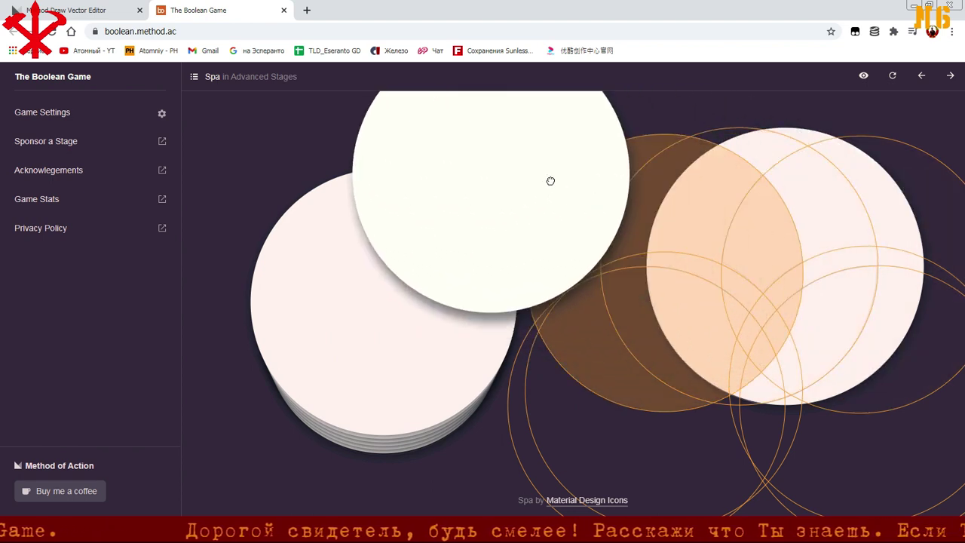
drag(550, 180, 744, 246)
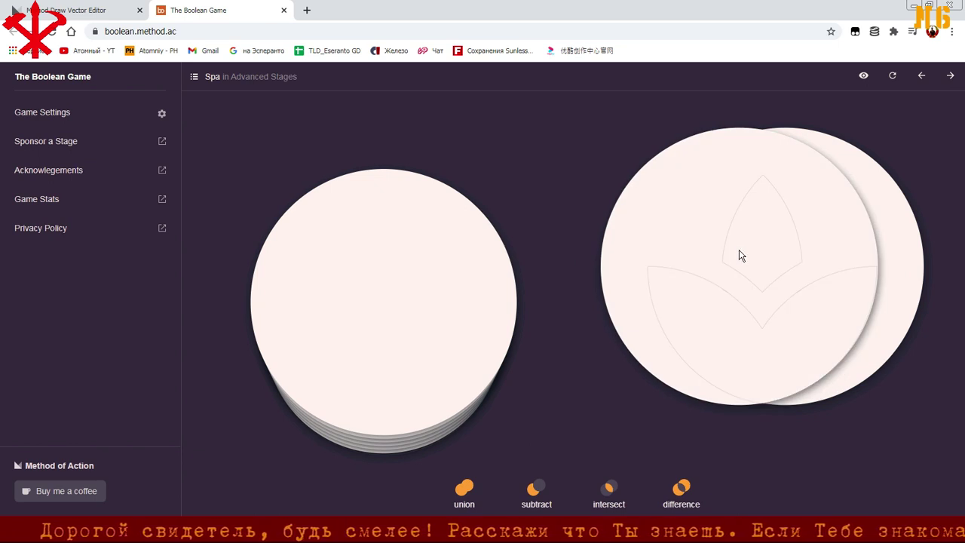
click(608, 491)
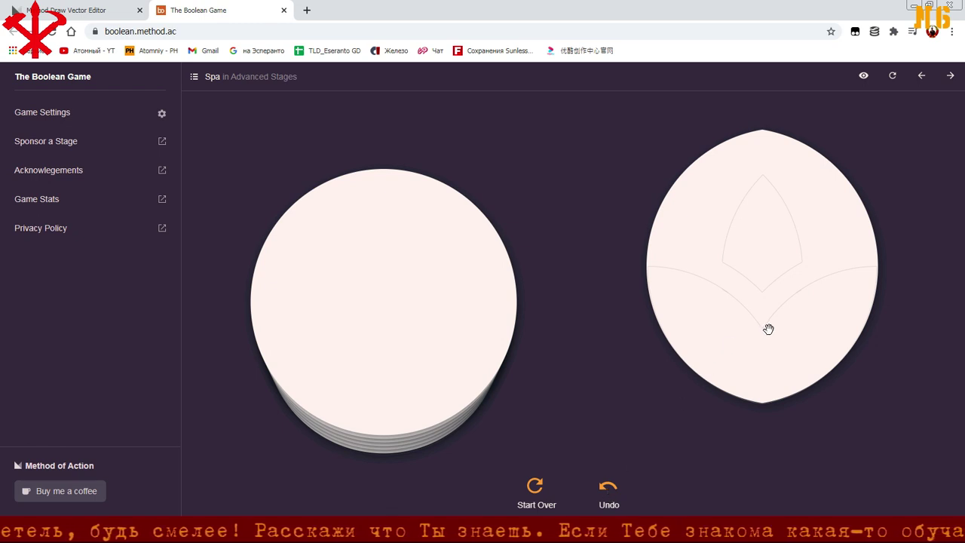
Park the lens, union two circles at the lotus bottom, then intersect them with the lens
mouse_move(776, 341)
mouse_down()
mouse_move(574, 266)
mouse_move(520, 214)
mouse_move(541, 243)
mouse_up()
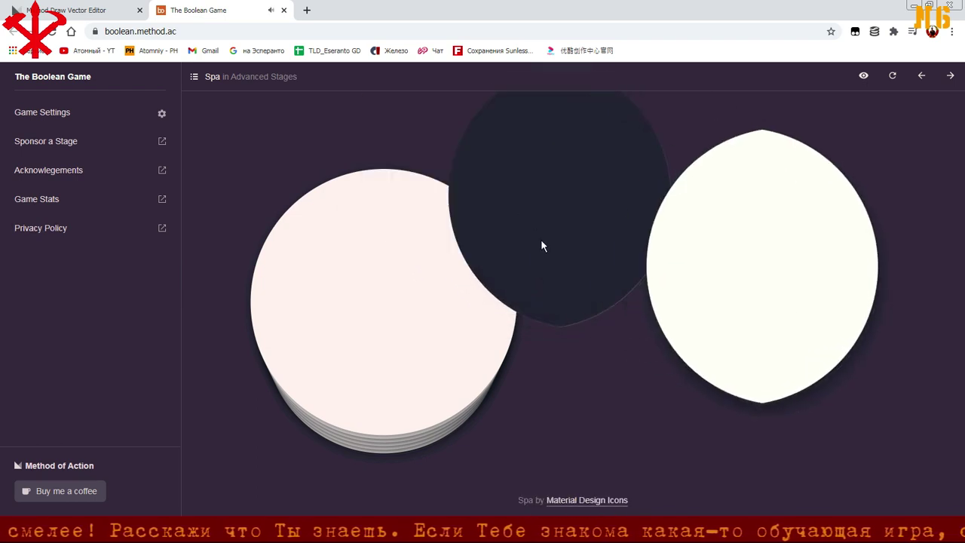
mouse_move(764, 332)
mouse_down()
mouse_move(457, 211)
mouse_move(334, 230)
mouse_up()
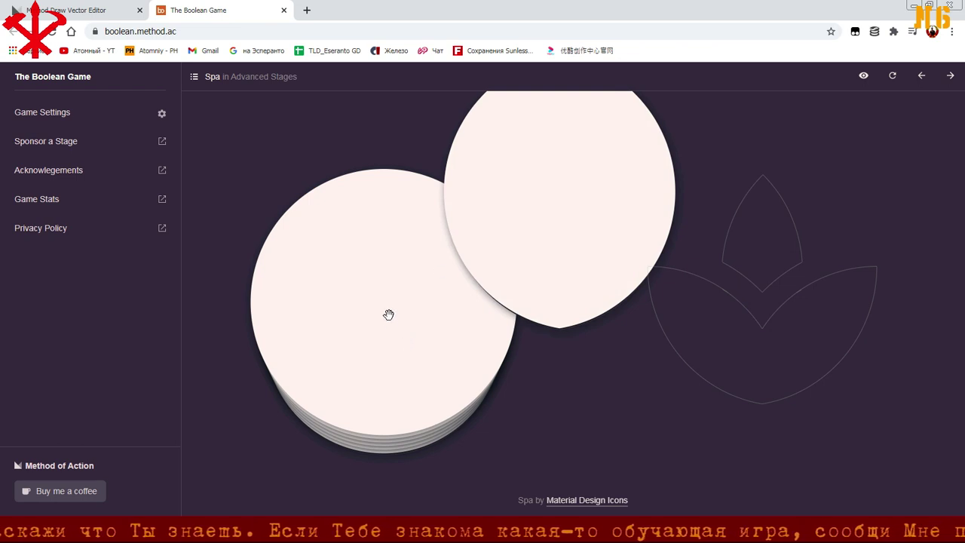
drag(389, 314, 846, 448)
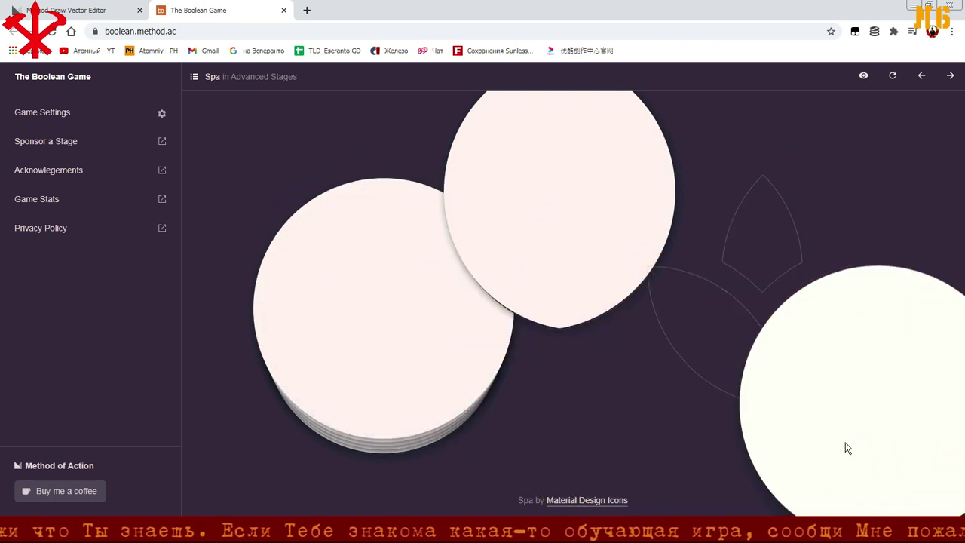
mouse_move(424, 340)
mouse_down()
mouse_move(691, 479)
mouse_move(686, 467)
mouse_up()
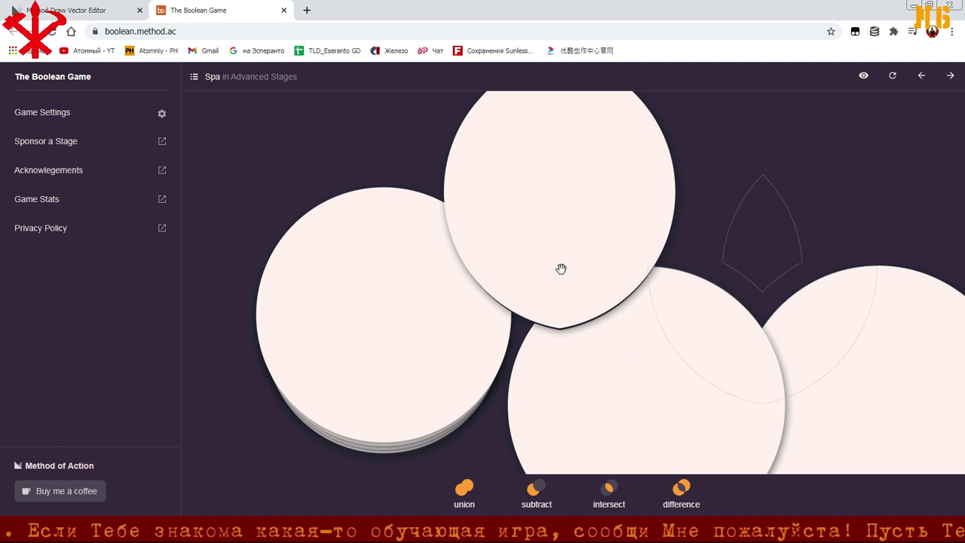
drag(561, 269, 729, 311)
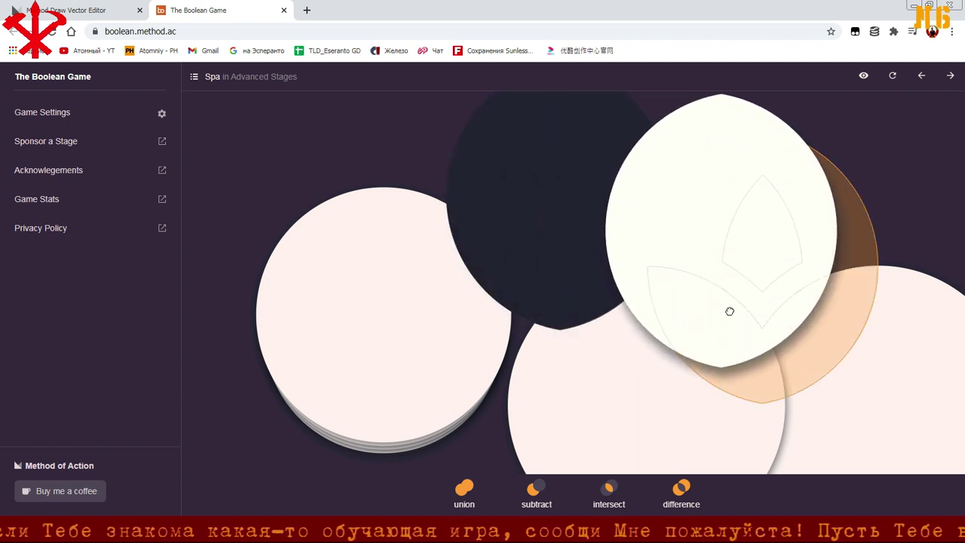
drag(729, 311, 646, 340)
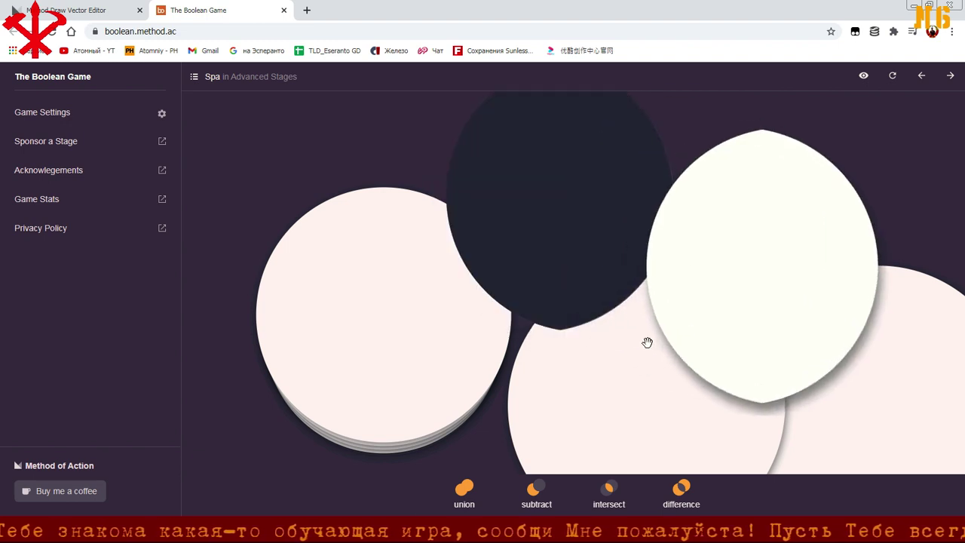
drag(723, 328, 508, 248)
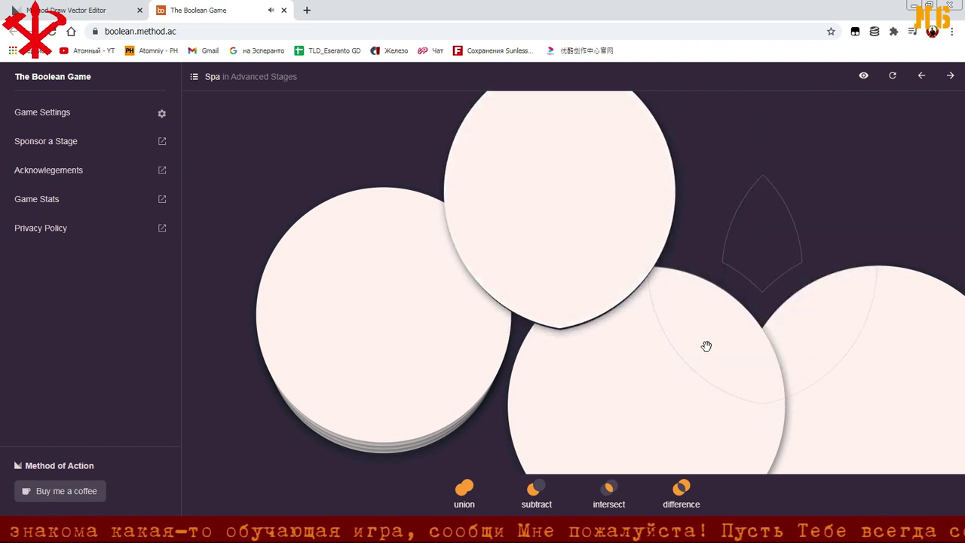
click(464, 490)
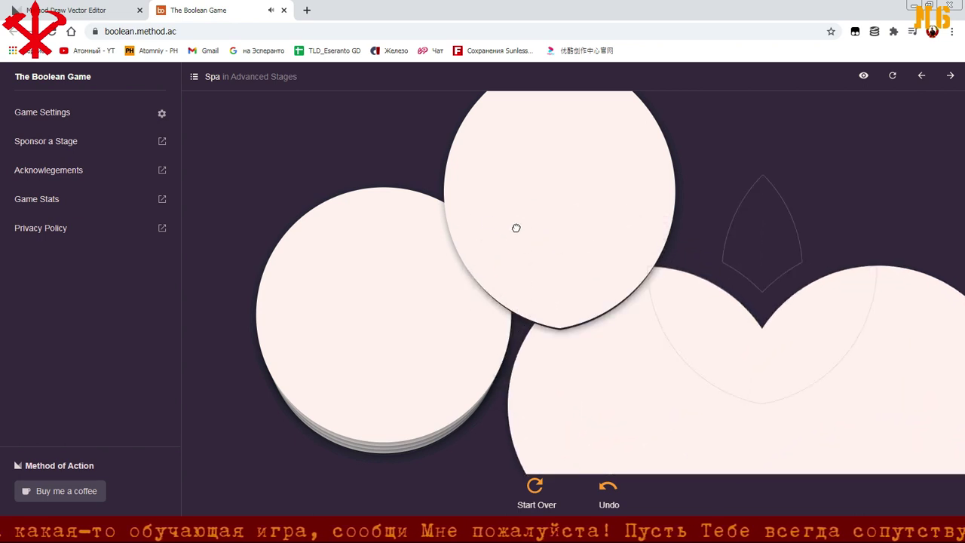
drag(515, 227, 711, 310)
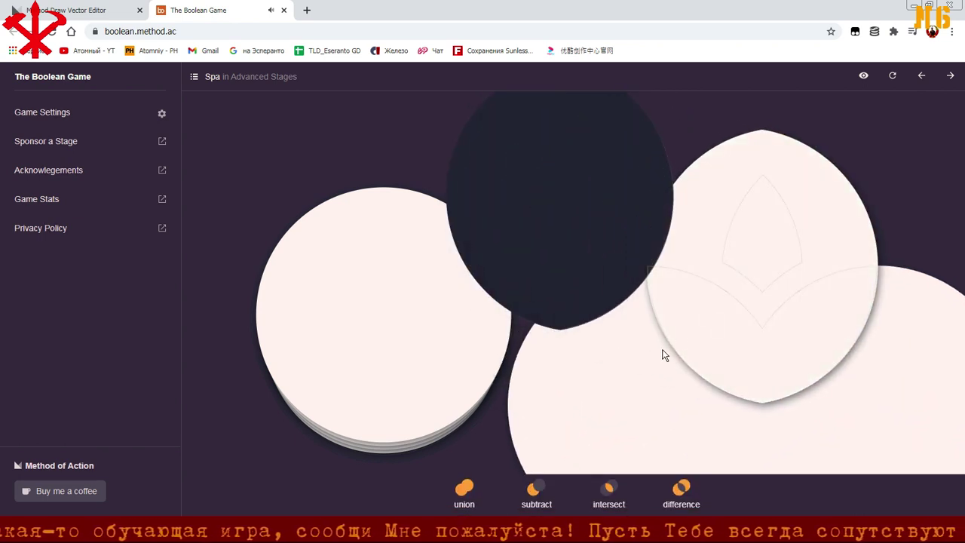
click(612, 495)
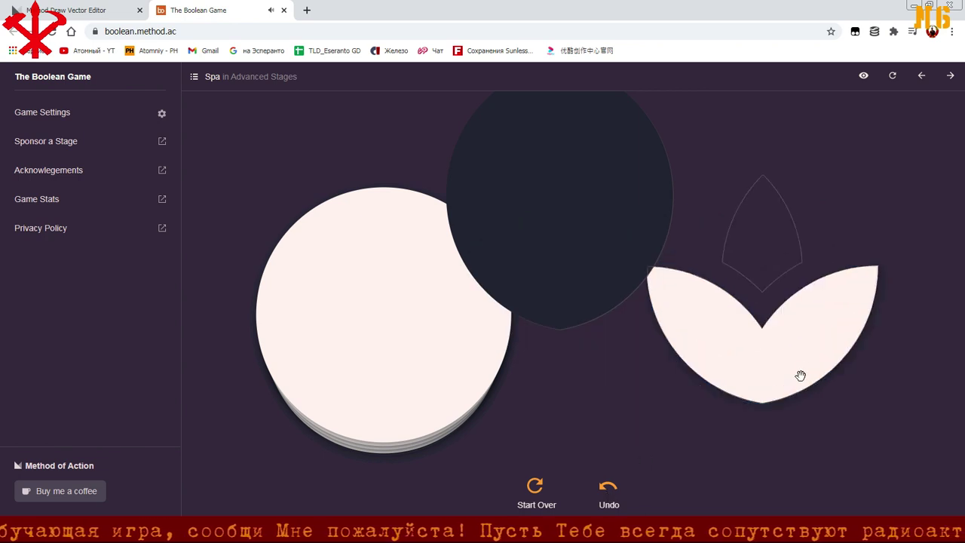
Intersect two circles into an upright leaf shape
drag(434, 332, 579, 216)
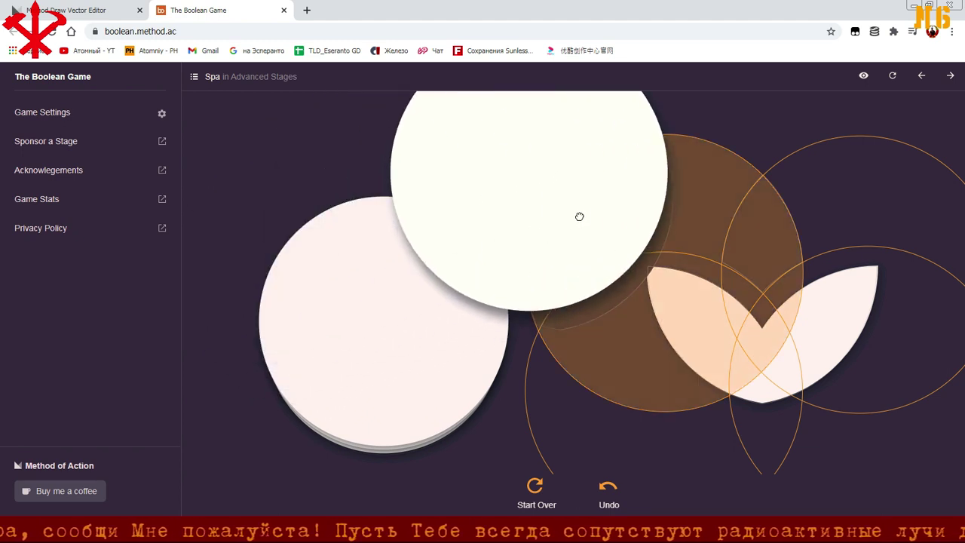
drag(579, 216, 599, 239)
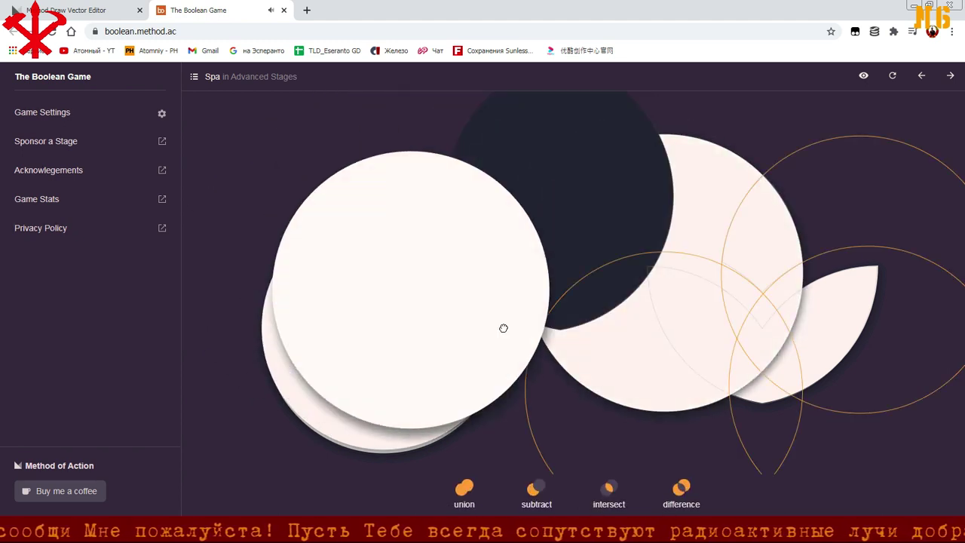
drag(503, 328, 898, 275)
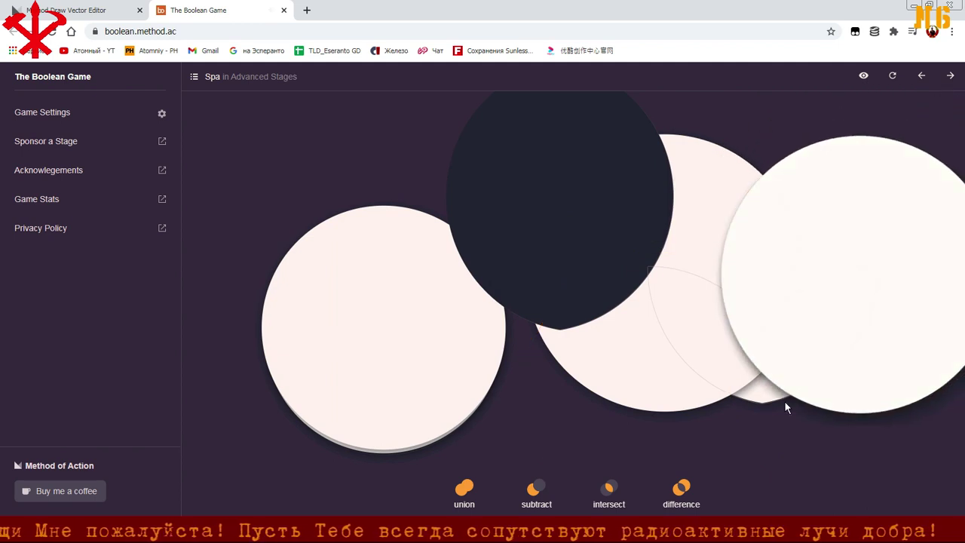
drag(783, 407, 332, 225)
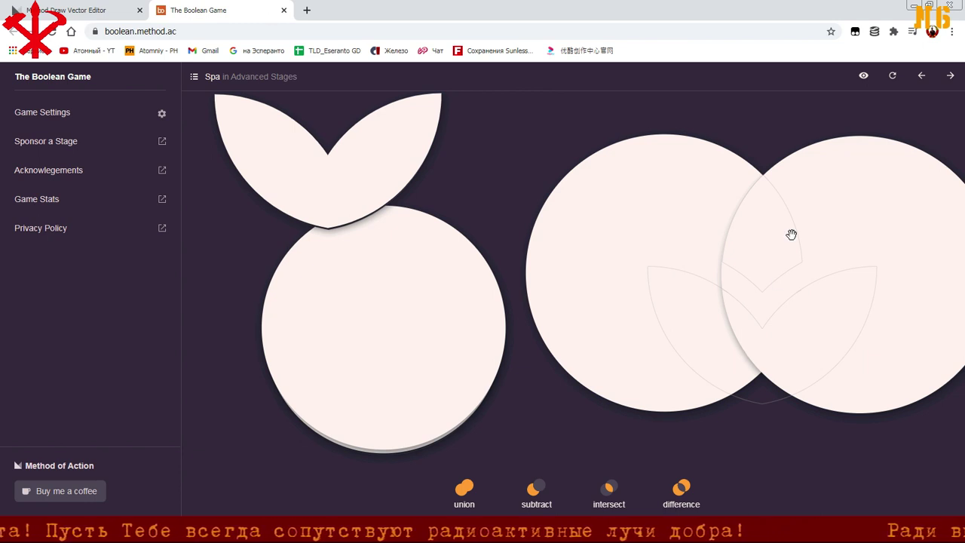
click(628, 494)
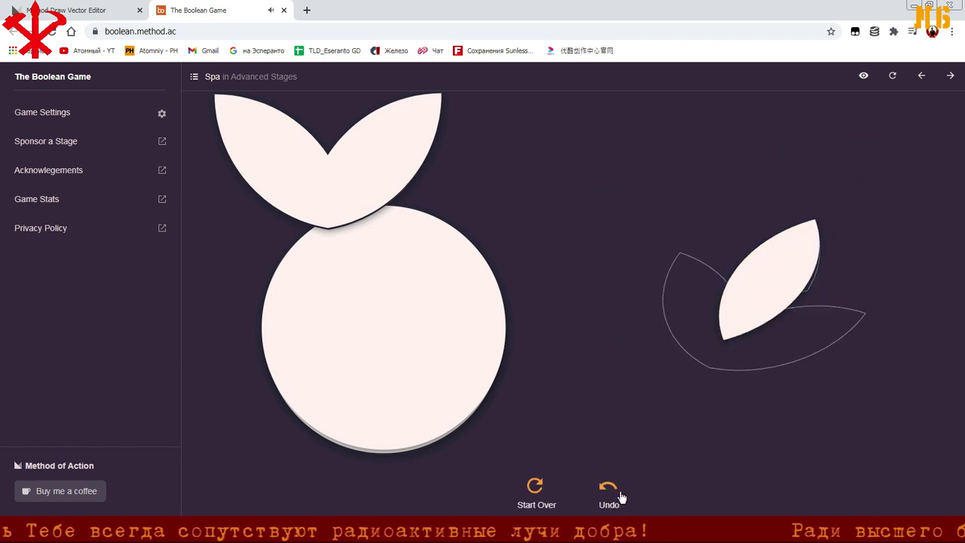
Union two large circles and subtract the leaf from them, forming a V-shaped petal piece
drag(517, 358, 667, 443)
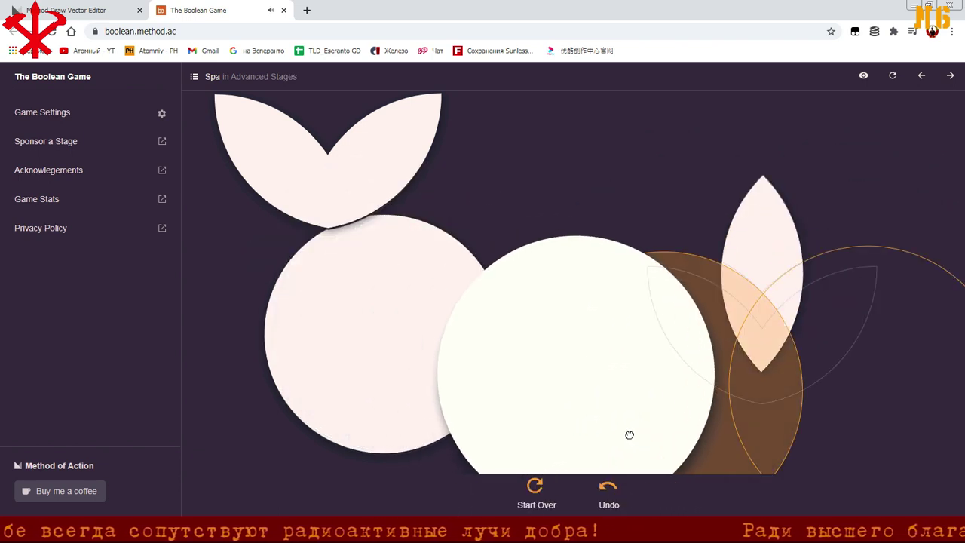
drag(380, 329, 866, 436)
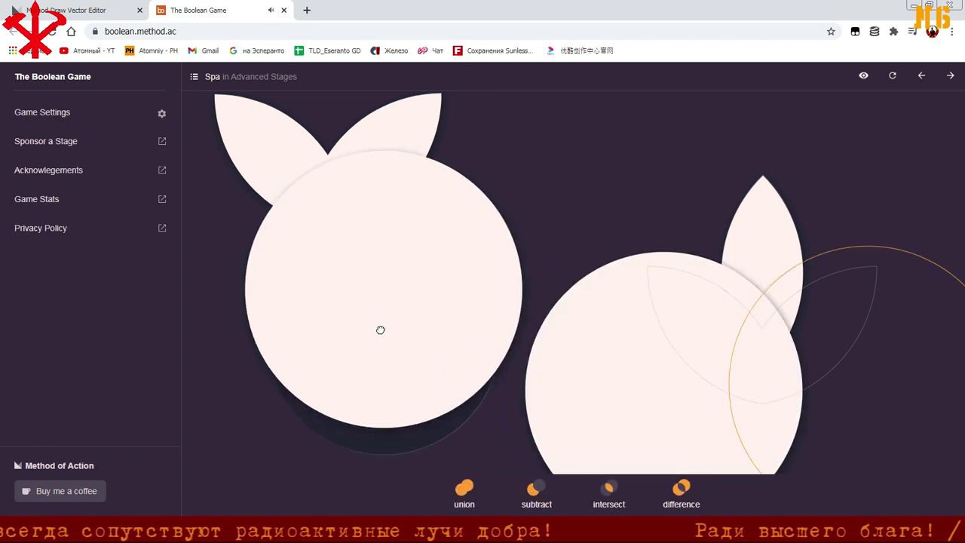
drag(767, 274, 405, 317)
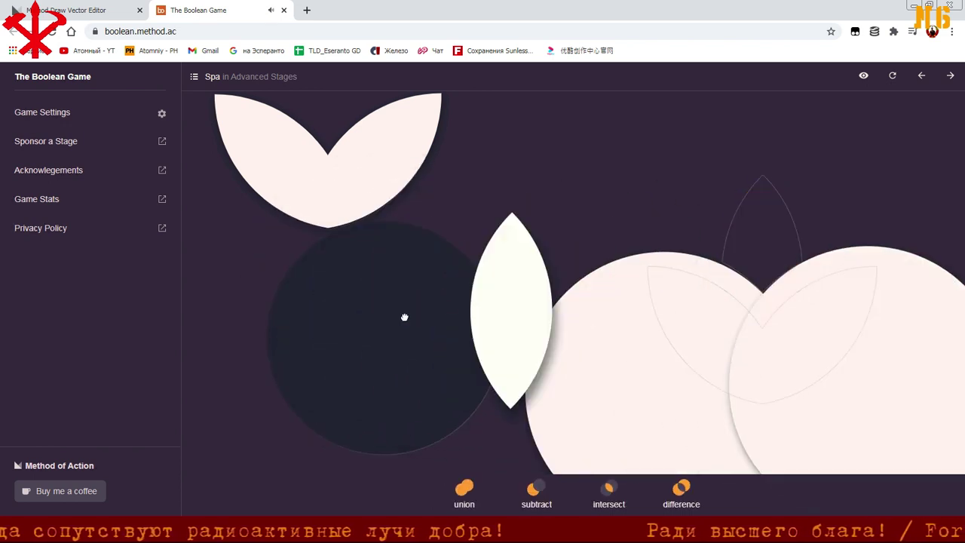
click(465, 490)
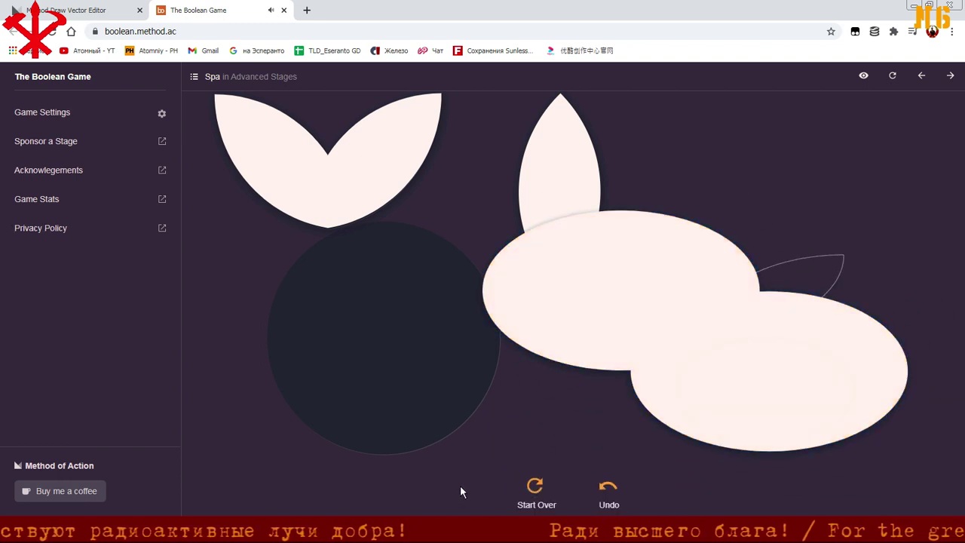
drag(606, 234, 763, 330)
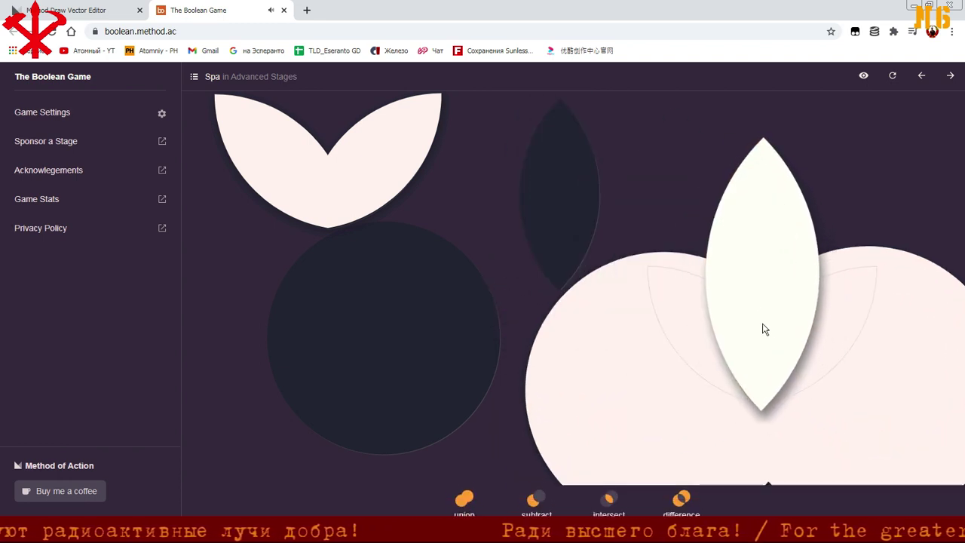
click(848, 339)
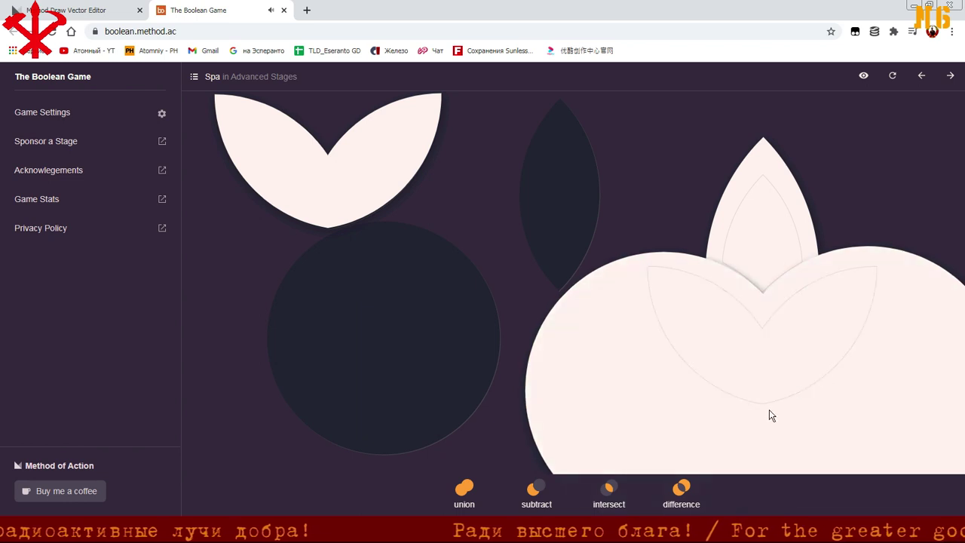
click(536, 491)
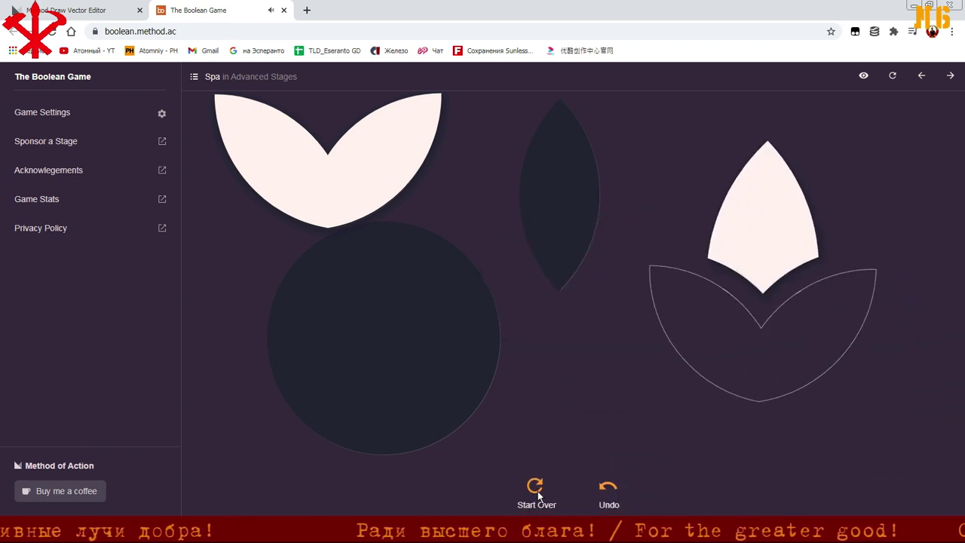
Union the petal pieces on the lotus, undo the Oops result, retry, then start over
click(382, 194)
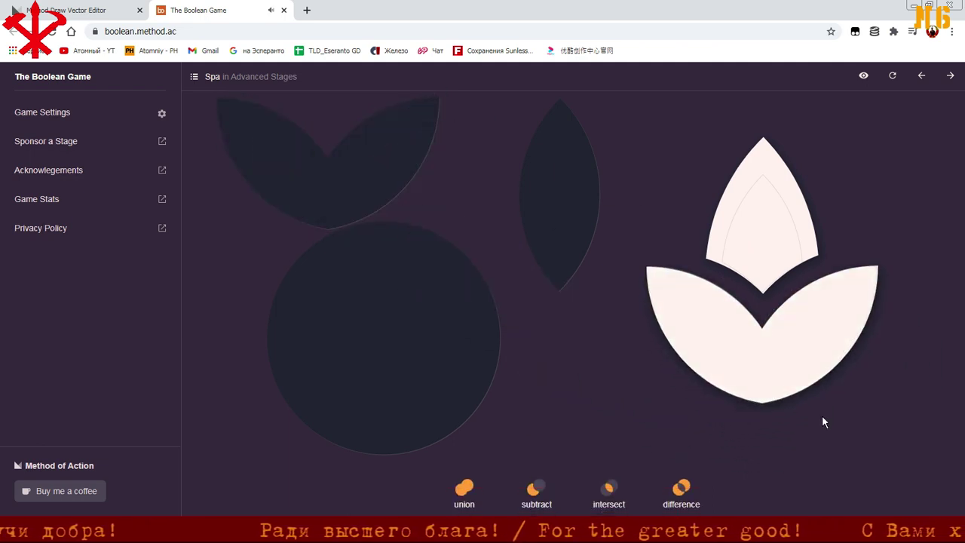
click(459, 488)
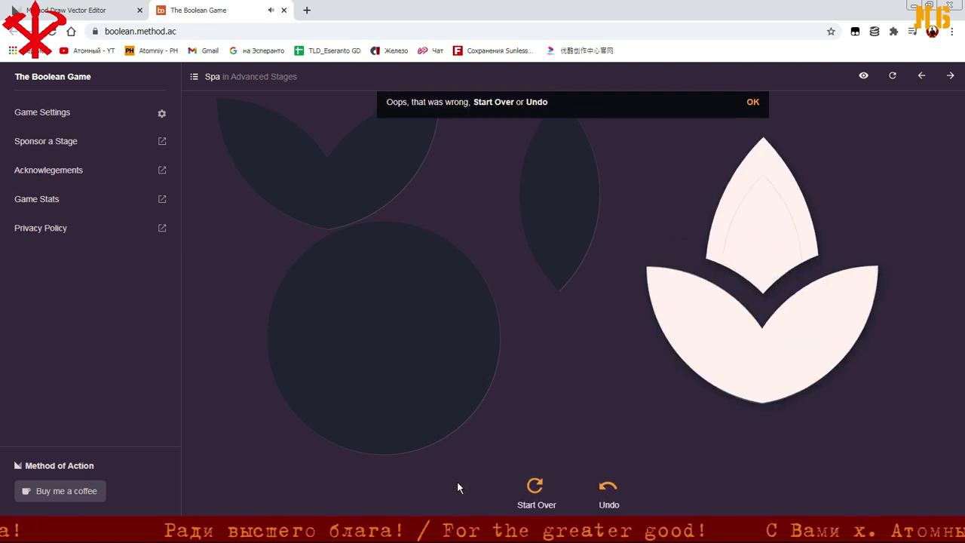
click(603, 488)
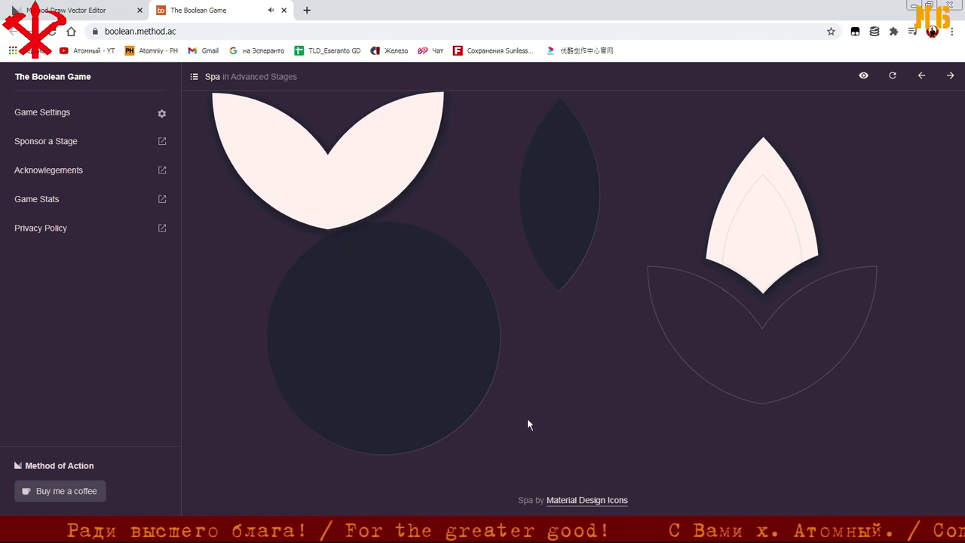
click(374, 168)
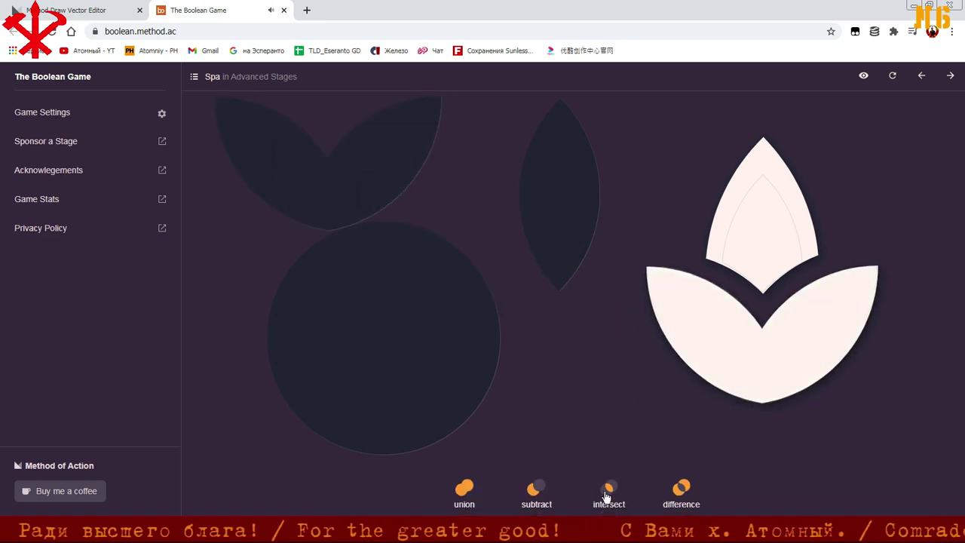
click(471, 496)
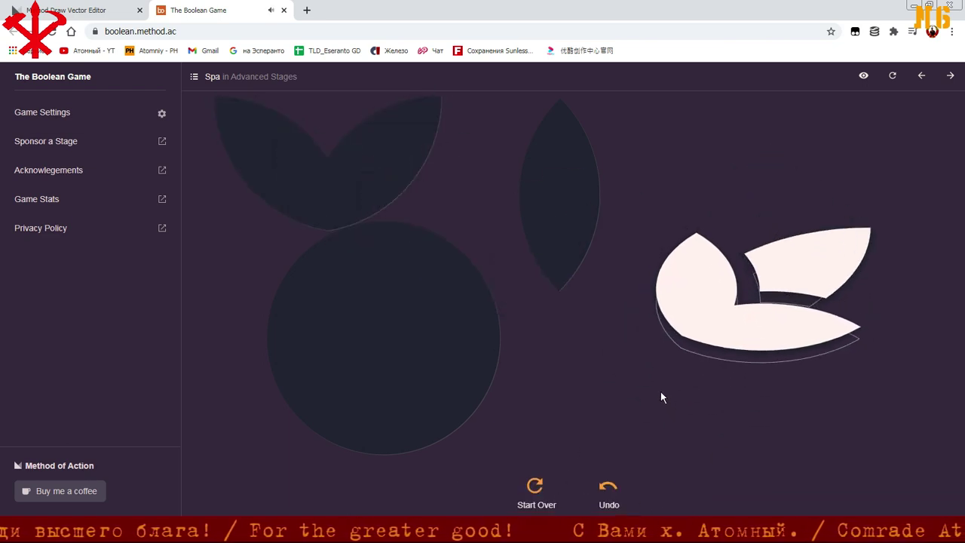
click(536, 488)
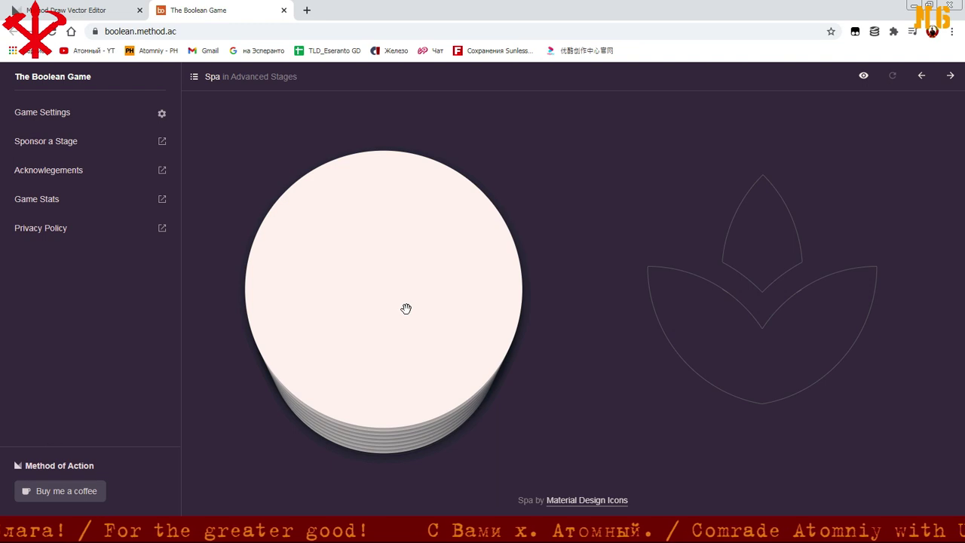
Union a stacked circle with another at the lower right, subtract, then bring another circle onto the target
mouse_move(405, 308)
mouse_down()
mouse_move(627, 427)
mouse_move(625, 377)
mouse_move(908, 444)
mouse_up()
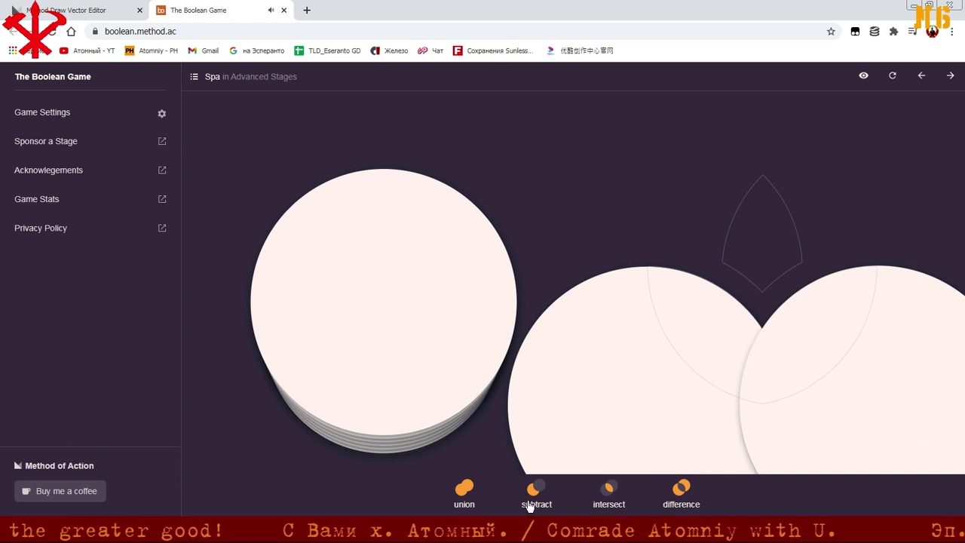
click(465, 497)
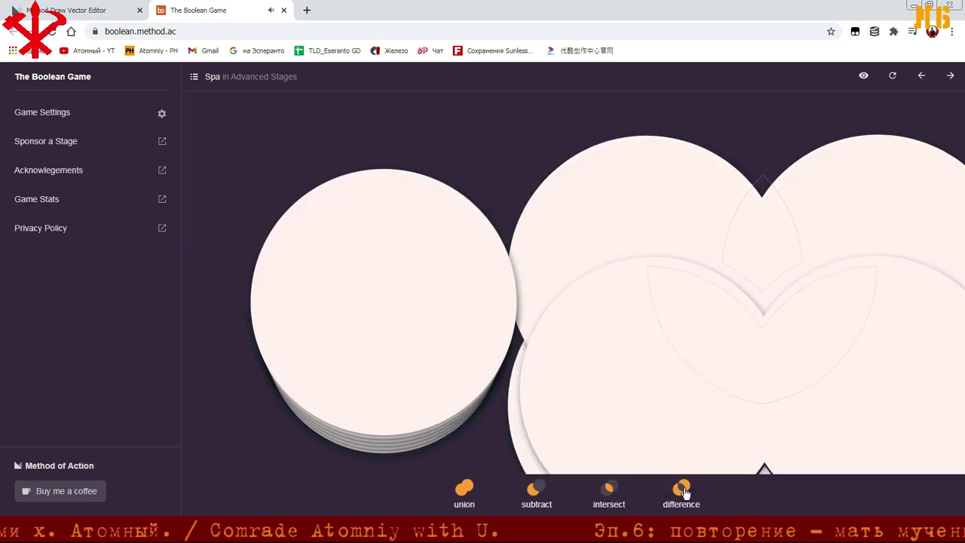
click(683, 490)
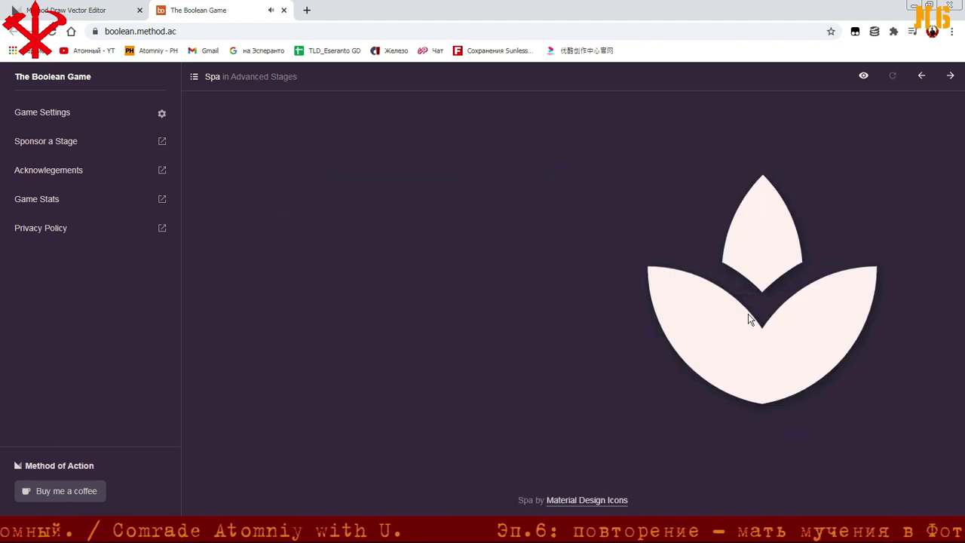
mouse_move(396, 288)
mouse_down()
mouse_move(669, 218)
mouse_move(769, 180)
mouse_move(765, 188)
mouse_up()
Intersect two circles into a lens and carry it over the left circle
mouse_move(433, 272)
mouse_down()
mouse_move(768, 300)
mouse_move(764, 310)
mouse_up()
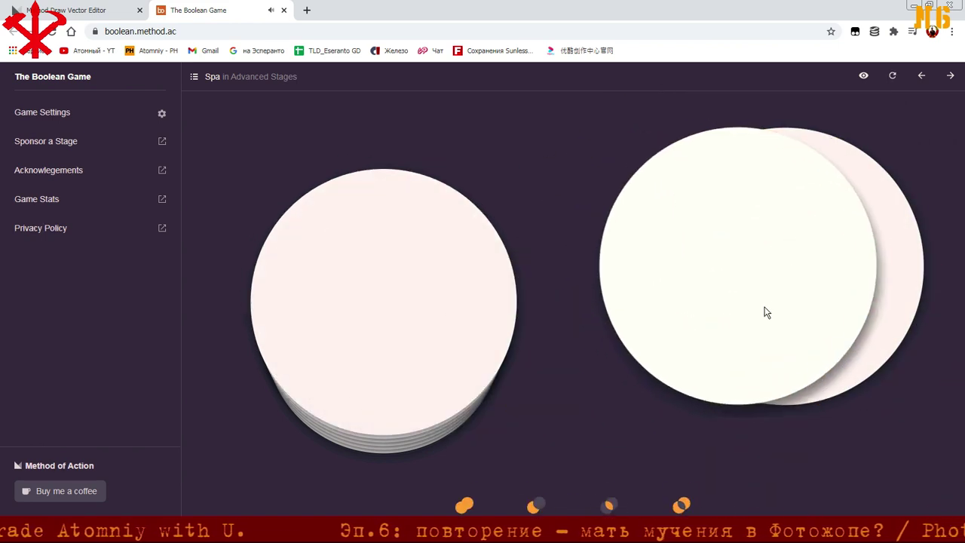
click(612, 500)
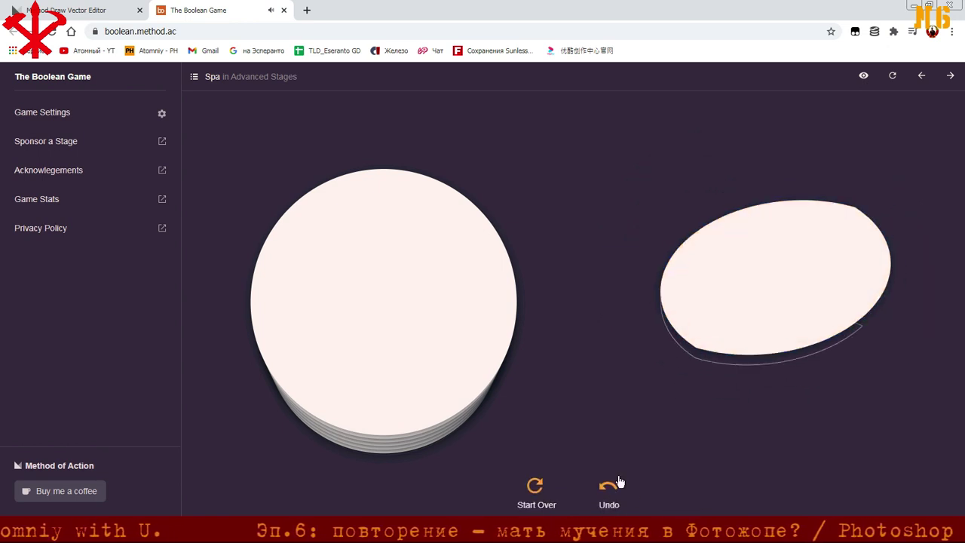
drag(779, 263, 364, 253)
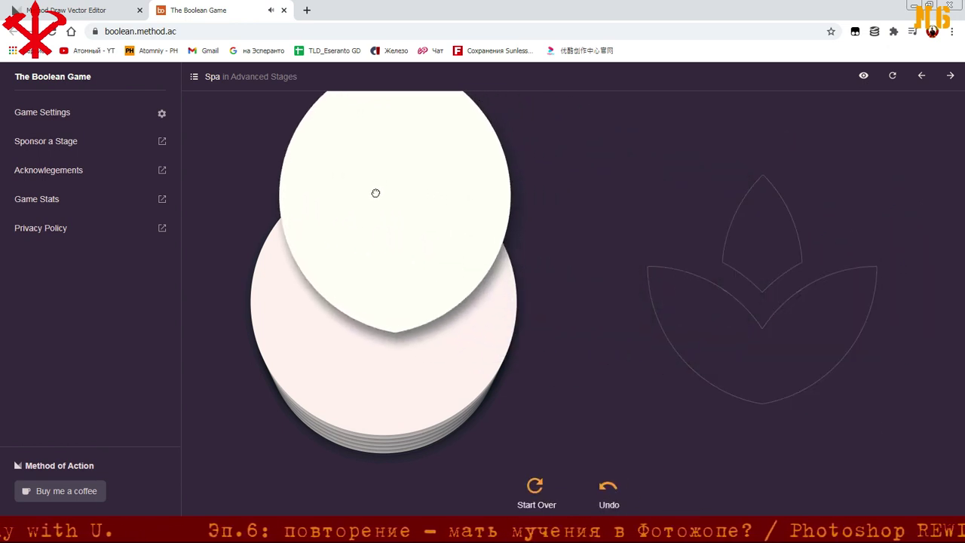
drag(743, 261, 384, 337)
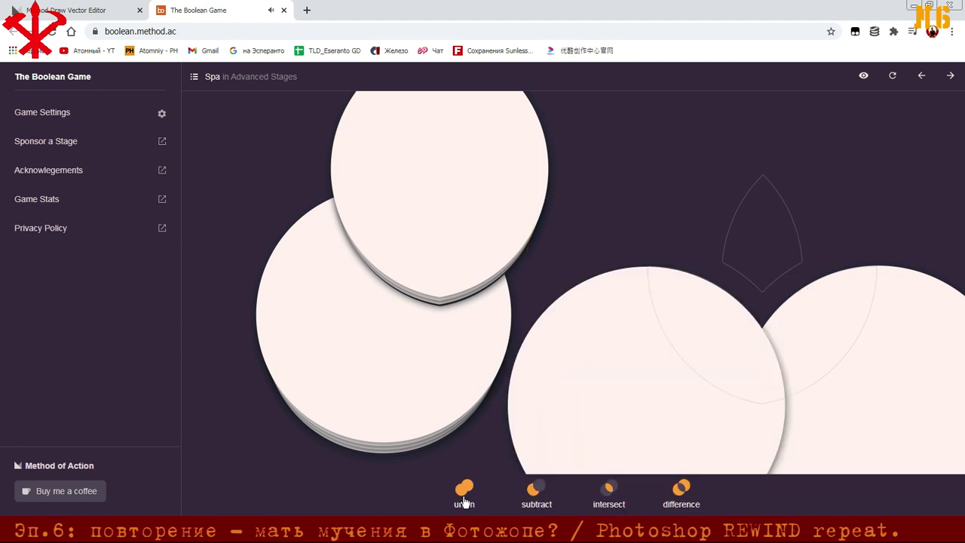
Union the right circles, intersect them into the lower petal pair, and move it down-left
click(464, 491)
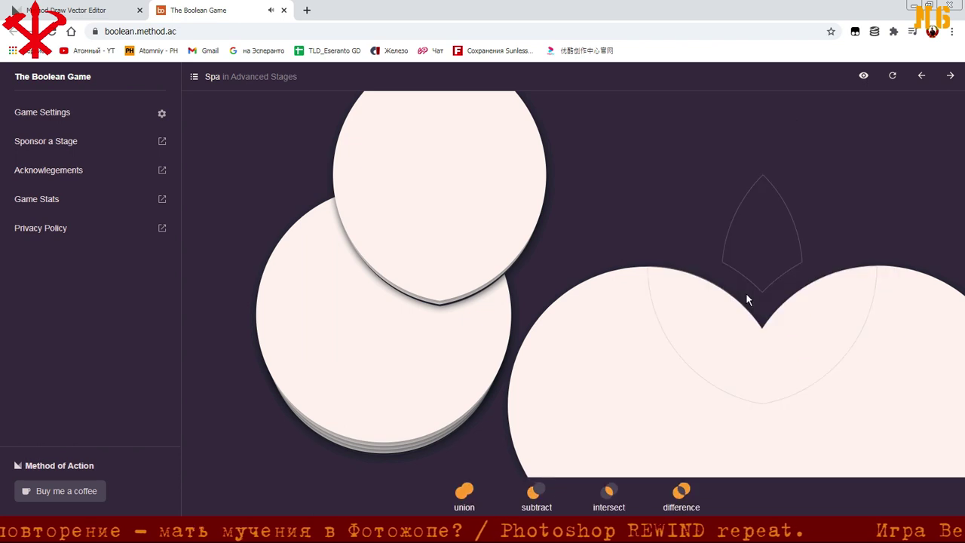
click(602, 496)
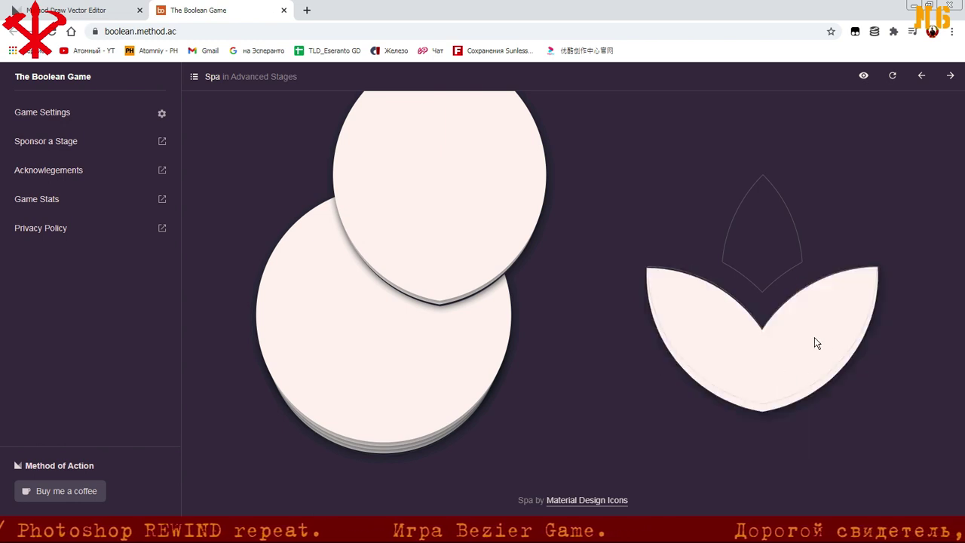
mouse_move(799, 352)
mouse_down()
mouse_move(652, 447)
mouse_move(788, 349)
mouse_move(369, 476)
mouse_up()
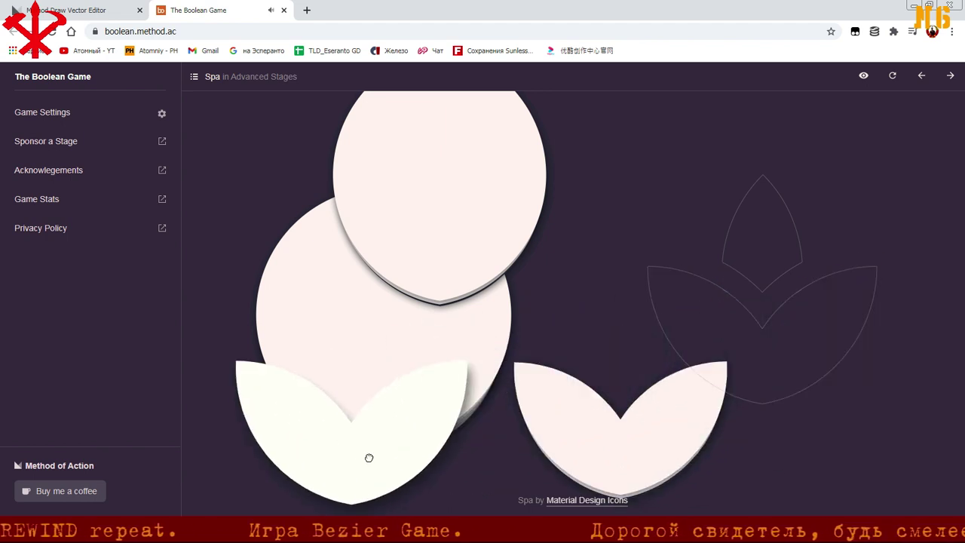
Intersect two overlapping pieces near the lotus outline, then start the Spa stage over
mouse_move(501, 321)
mouse_down()
mouse_move(505, 294)
mouse_move(748, 466)
mouse_up()
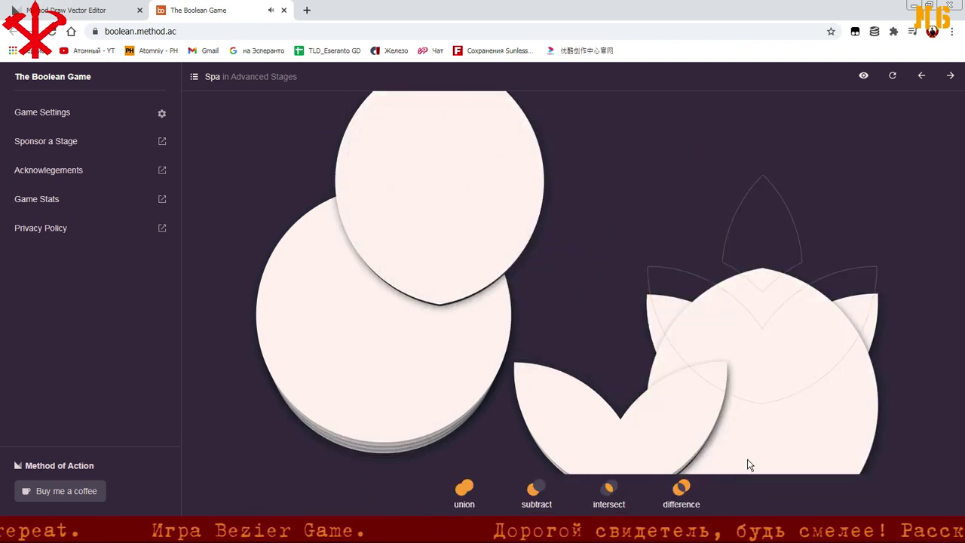
click(611, 490)
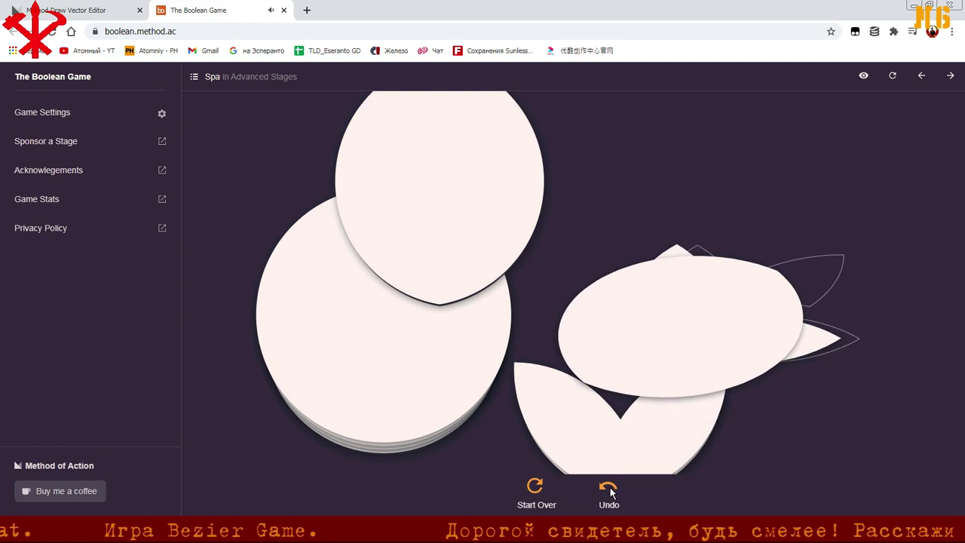
click(542, 494)
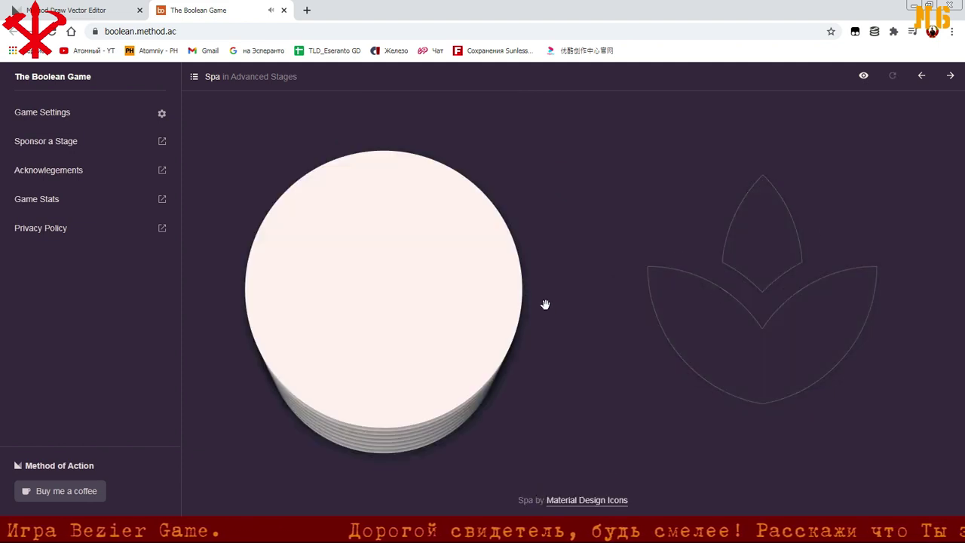
Take two circles from the new stack and intersect them into a lens
mouse_move(499, 306)
mouse_down()
mouse_move(552, 302)
mouse_move(961, 441)
mouse_move(753, 208)
mouse_up()
drag(460, 311, 819, 242)
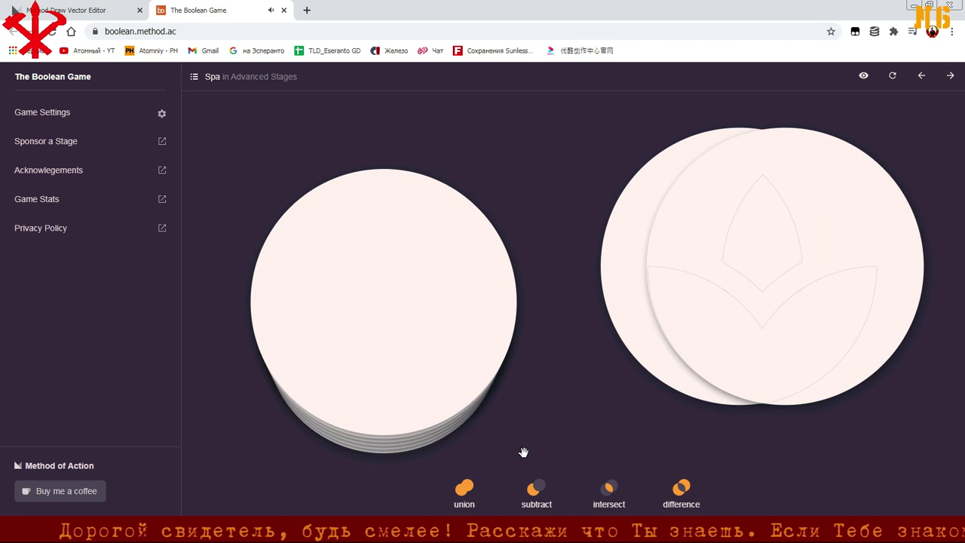
click(609, 492)
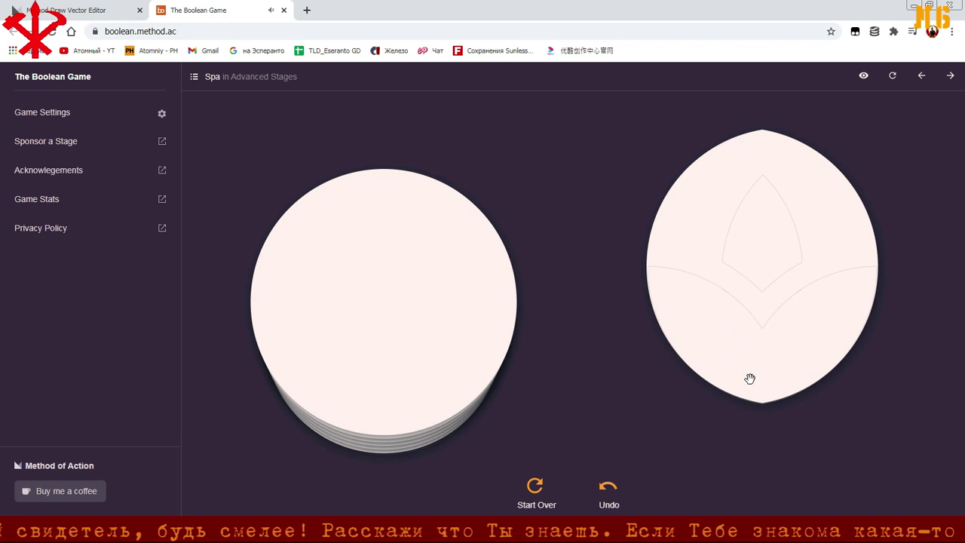
Park the lens at the upper left and carry a new circle toward the lotus target
drag(792, 290, 326, 238)
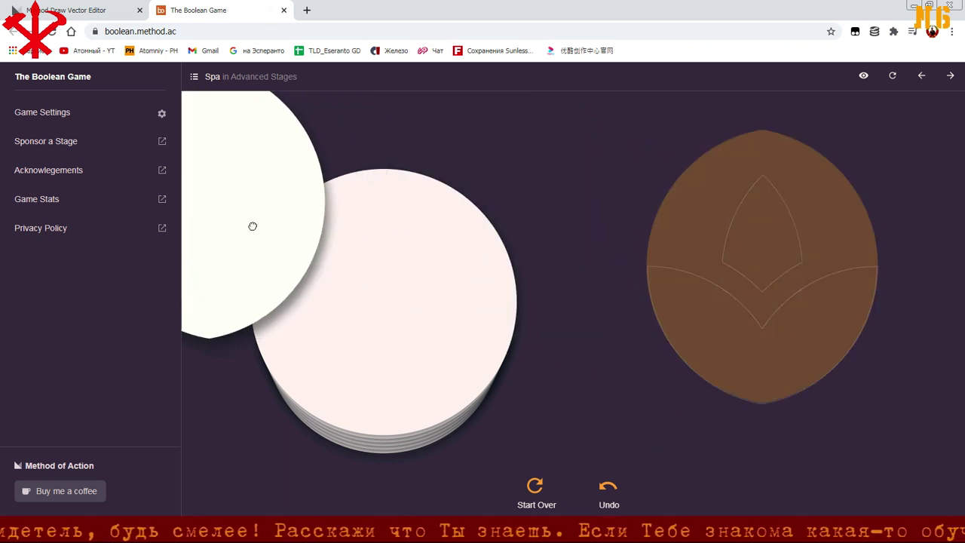
drag(640, 302, 283, 217)
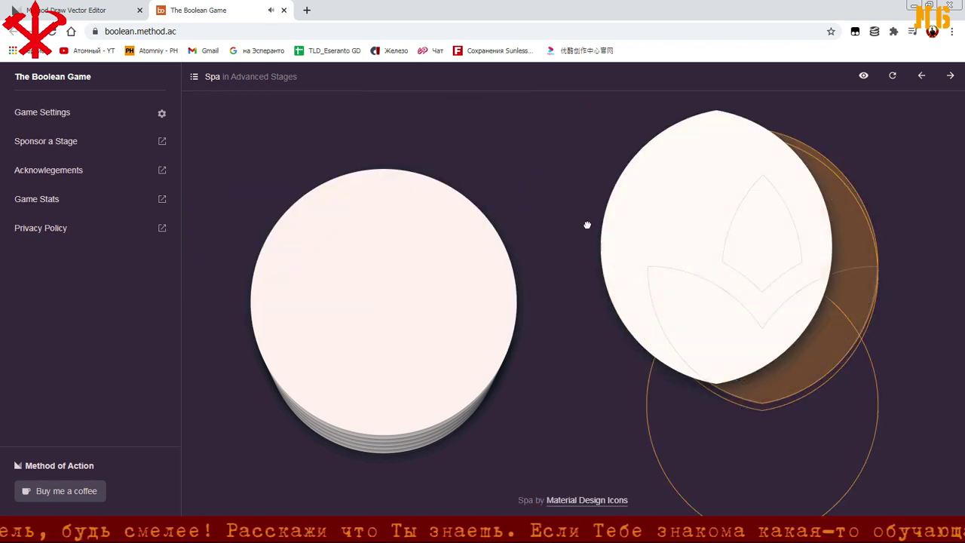
mouse_move(443, 351)
mouse_down()
mouse_move(579, 347)
mouse_move(929, 504)
mouse_move(927, 494)
mouse_up()
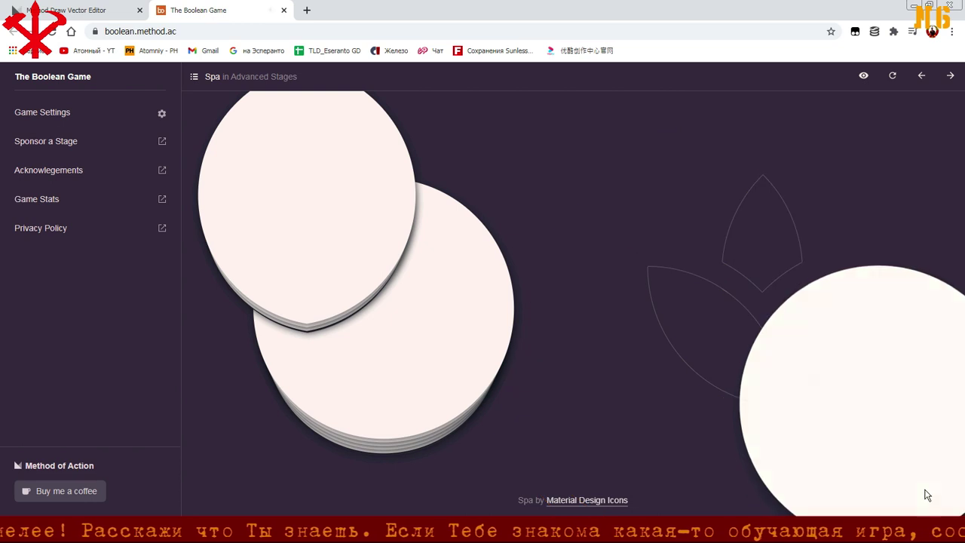
Union two circles at the target and intersect them with the lens
drag(456, 351, 702, 468)
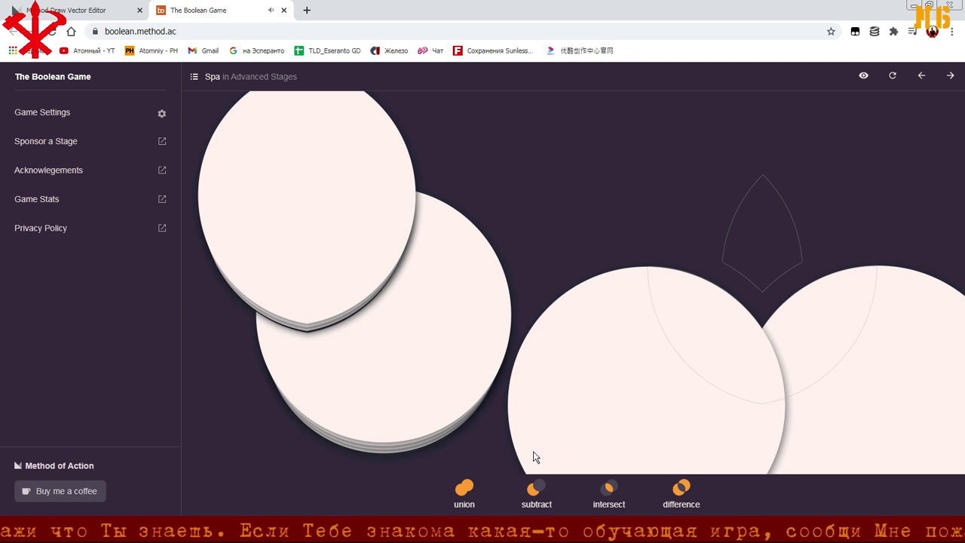
click(463, 488)
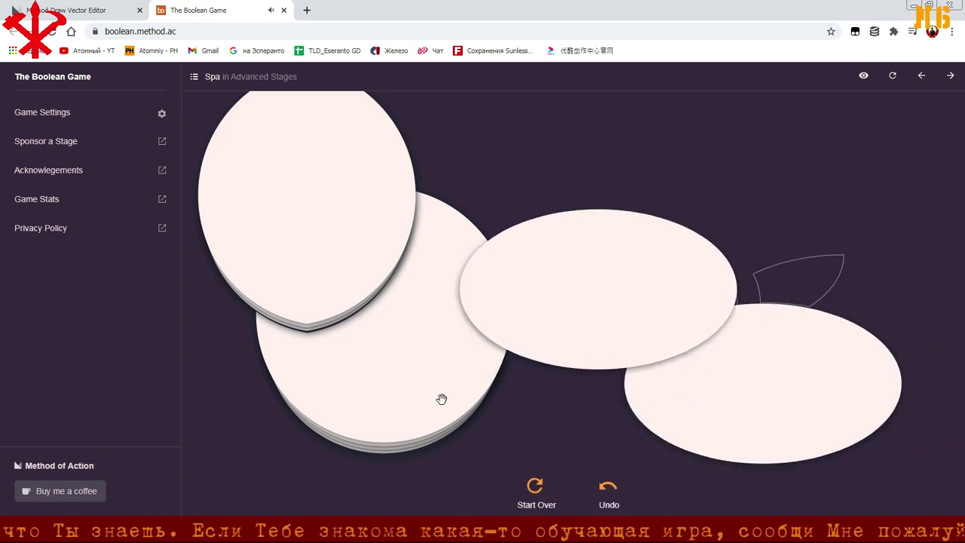
mouse_move(318, 232)
mouse_down()
mouse_move(772, 294)
mouse_move(773, 254)
mouse_move(778, 264)
mouse_up()
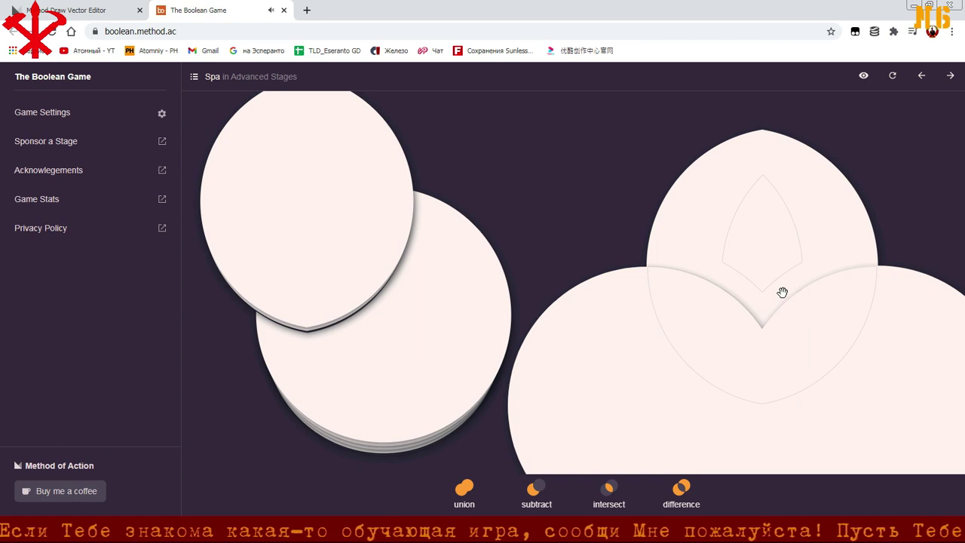
click(612, 494)
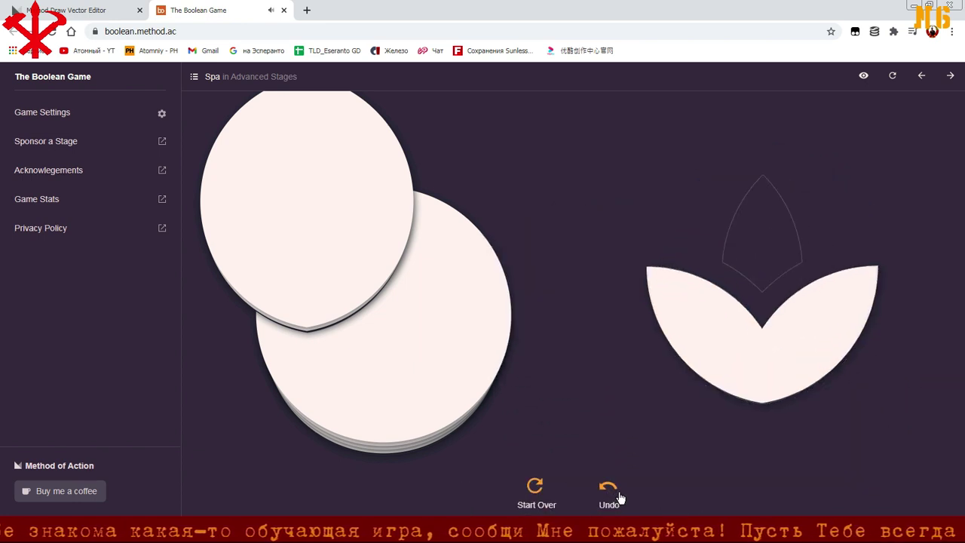
Try fitting the two-petal piece into the outline, then park it near the circle stack
drag(745, 375, 746, 362)
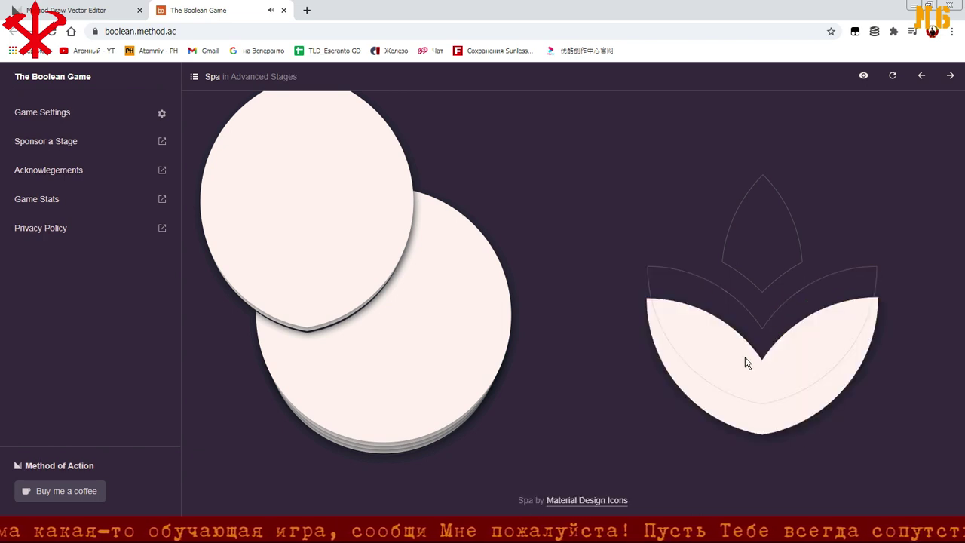
drag(769, 398, 772, 350)
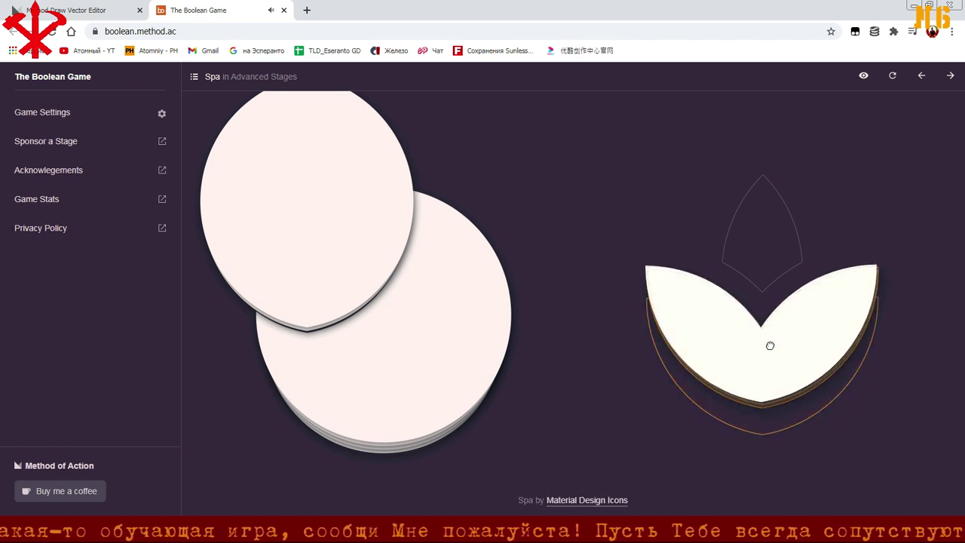
drag(781, 399, 766, 337)
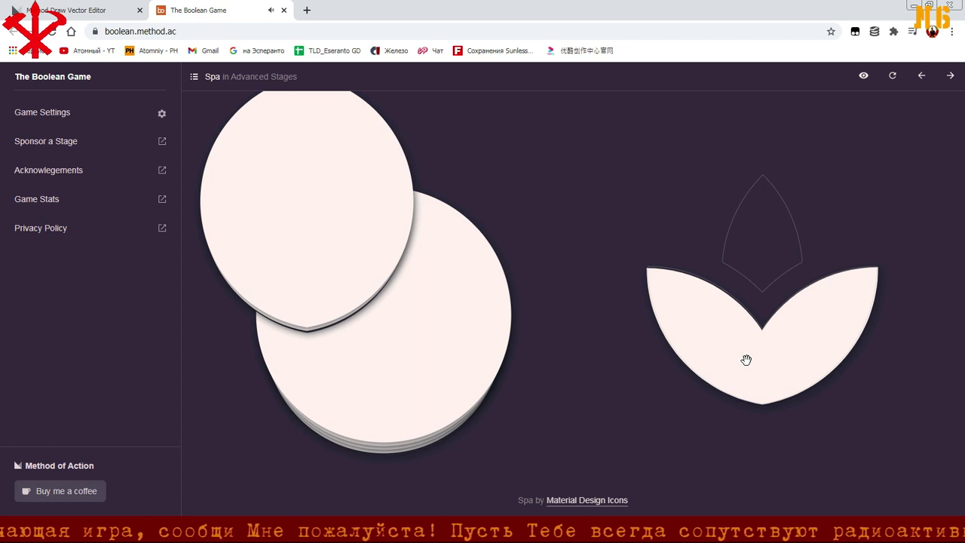
drag(747, 361, 482, 181)
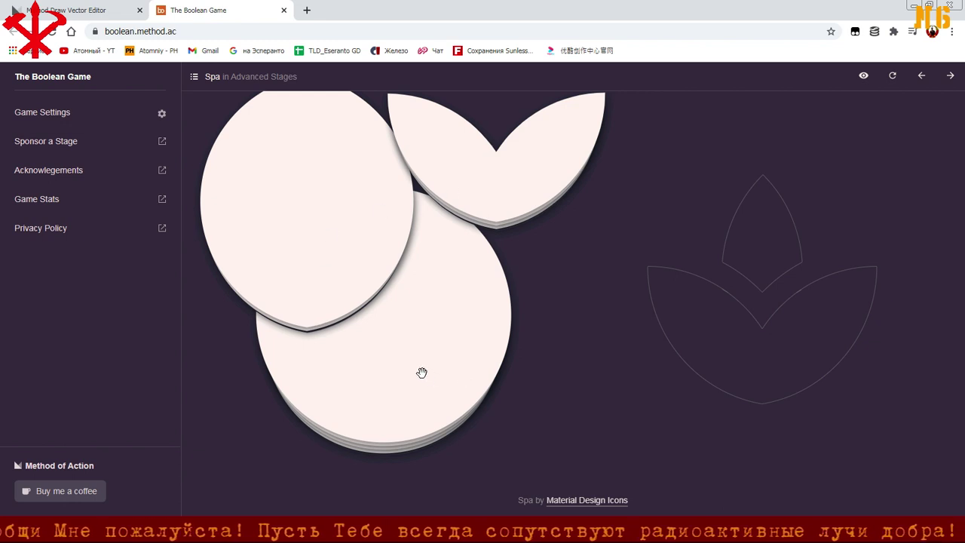
Place two circles at the target and intersect them into a narrow upright lens
mouse_move(418, 353)
mouse_down()
mouse_move(503, 454)
mouse_move(544, 455)
mouse_up()
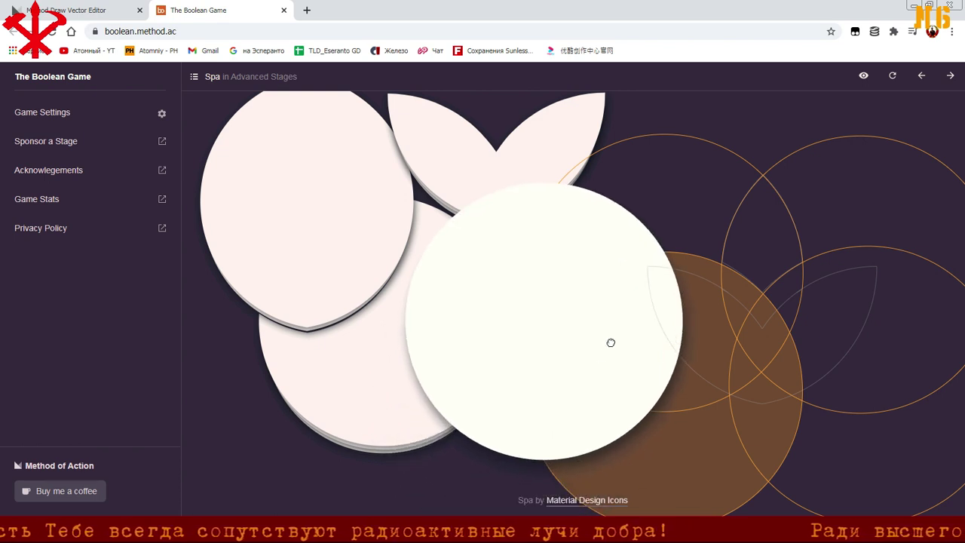
drag(543, 454, 653, 308)
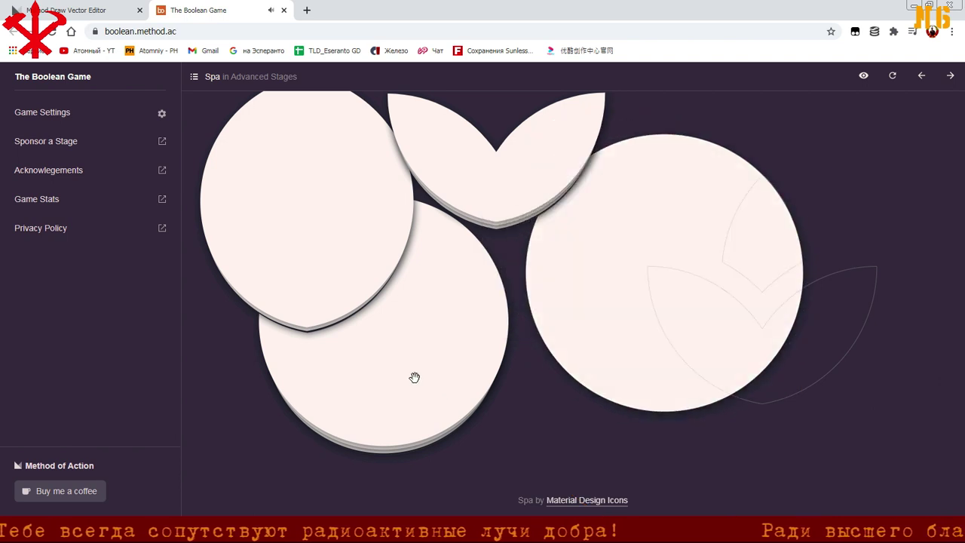
mouse_move(895, 327)
mouse_down()
mouse_move(900, 312)
mouse_move(909, 334)
mouse_up()
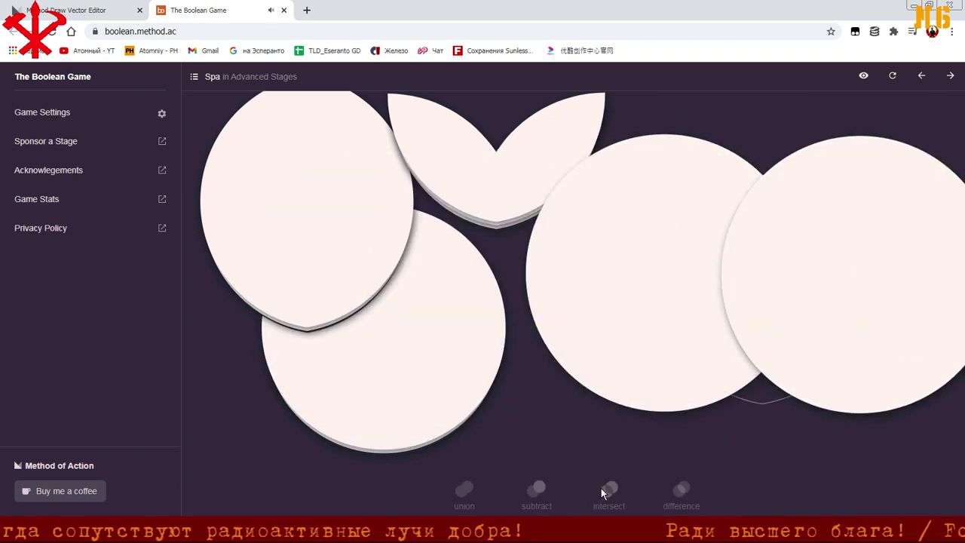
click(602, 490)
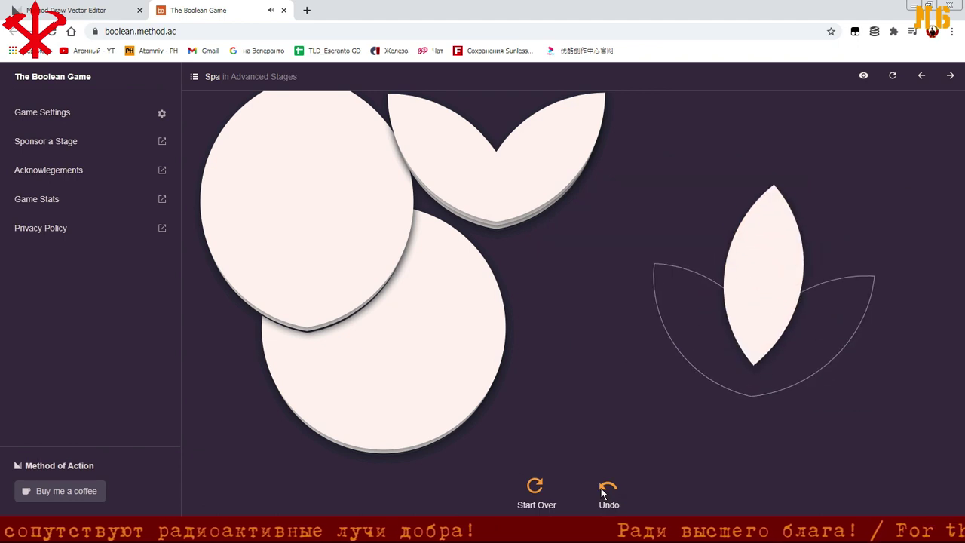
Lay the last two circles over the target and send the upright lens to the left
drag(433, 332, 923, 437)
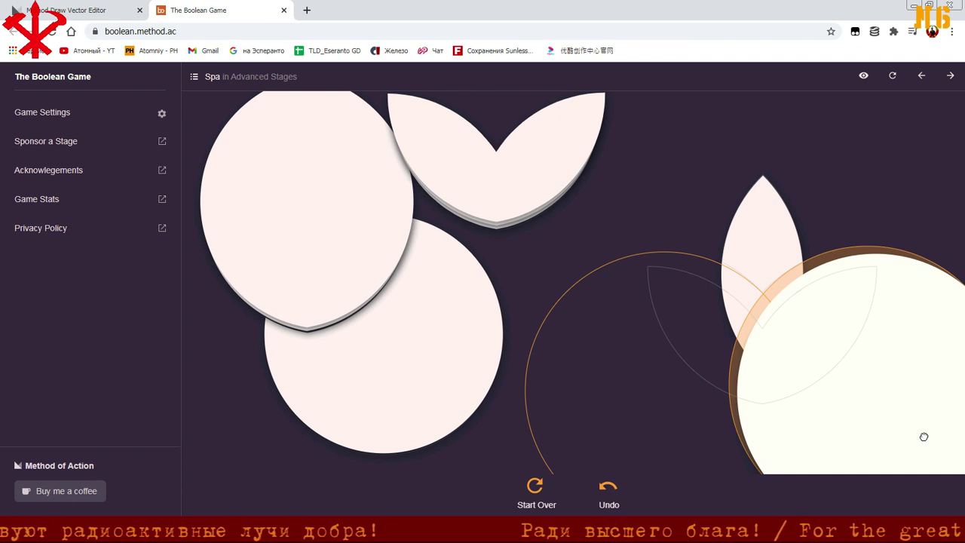
drag(916, 428, 917, 428)
drag(444, 348, 714, 448)
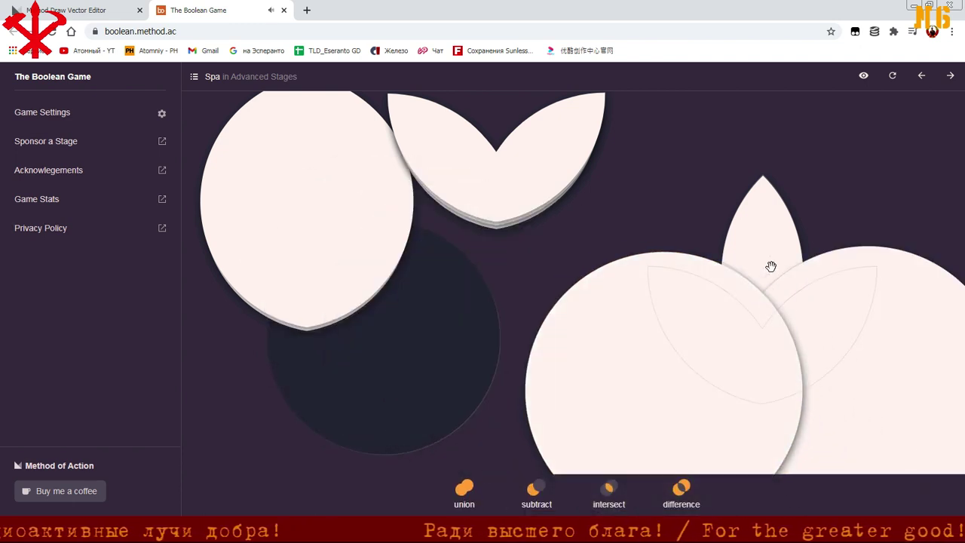
click(771, 267)
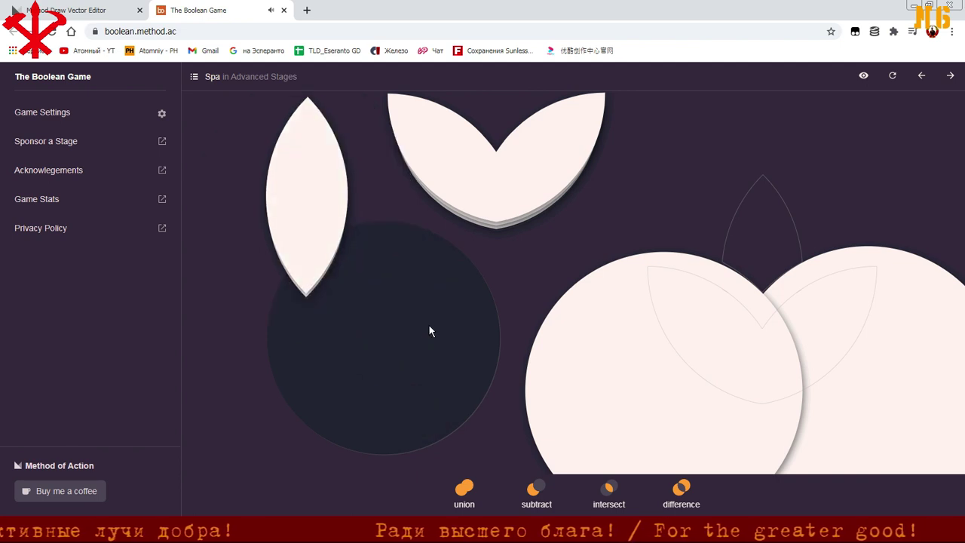
Try the narrow lens on the target, unite the two right circles, and lay a lens on them
drag(358, 253, 447, 287)
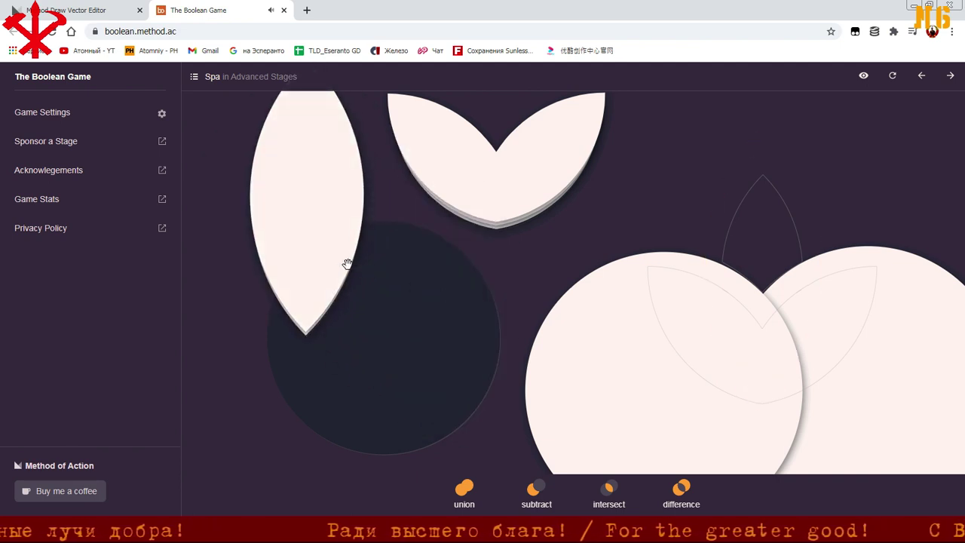
drag(322, 211, 343, 241)
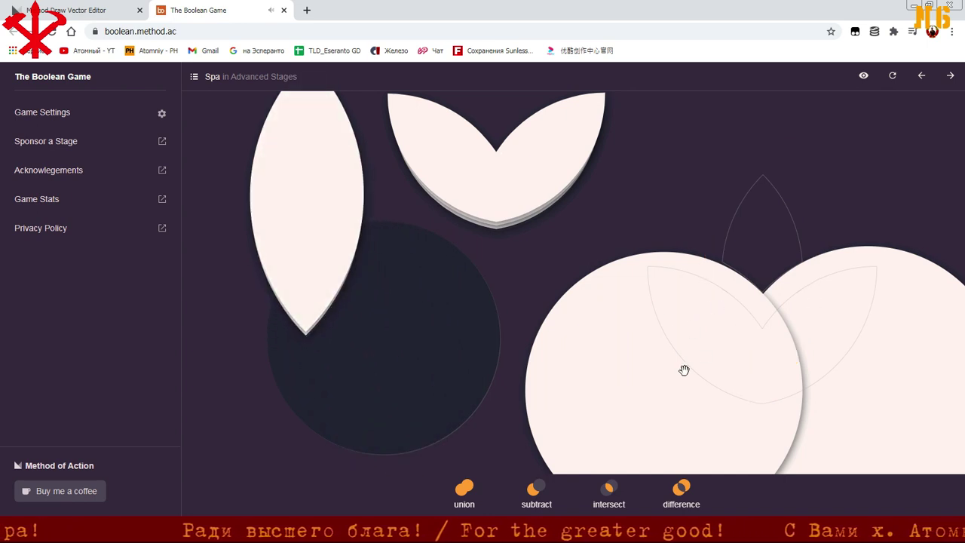
click(465, 488)
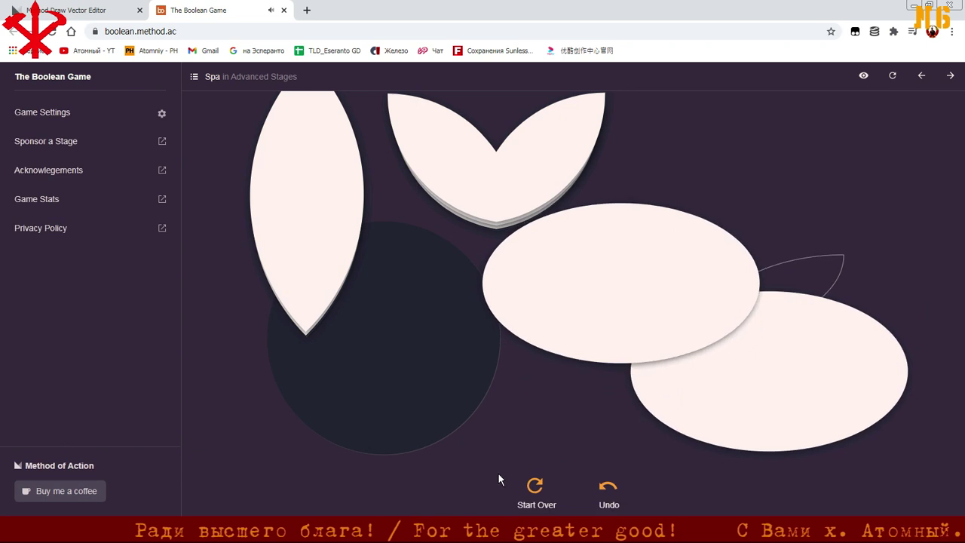
mouse_move(322, 222)
mouse_down()
mouse_move(756, 364)
mouse_move(743, 402)
mouse_up()
drag(294, 140, 750, 261)
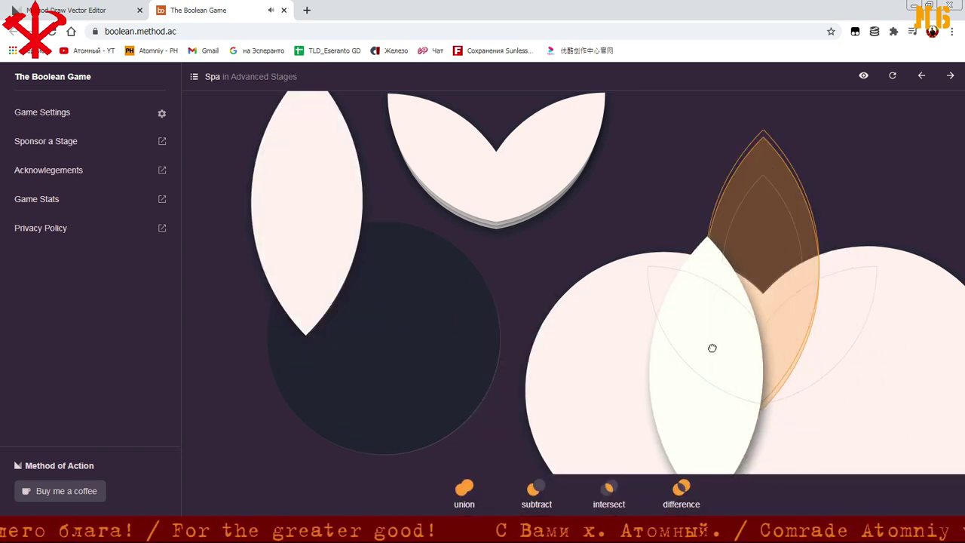
Rearrange the petal, united circles and narrow lens, then start the Spa stage over
mouse_move(769, 246)
mouse_down()
mouse_move(403, 224)
mouse_move(320, 241)
mouse_up()
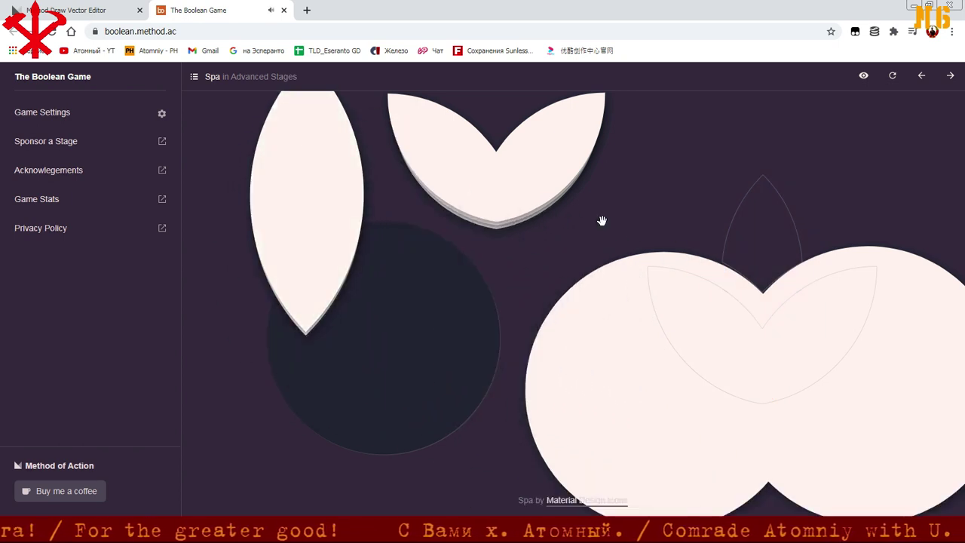
drag(828, 381, 407, 386)
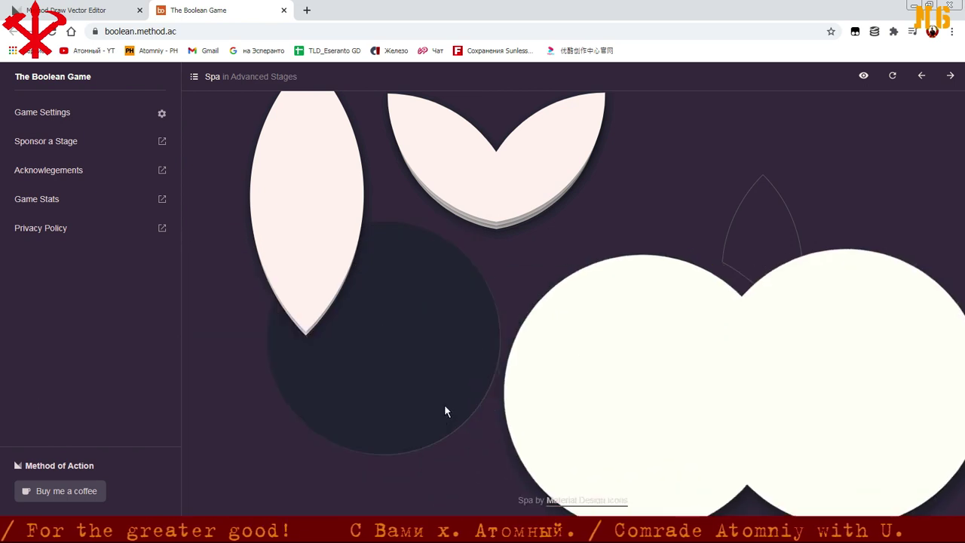
drag(369, 233, 778, 350)
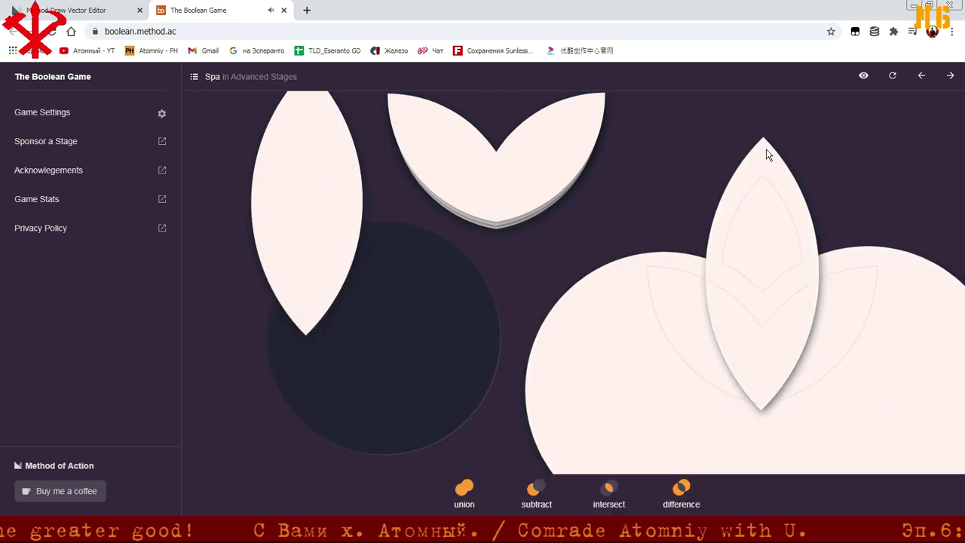
drag(768, 154, 763, 222)
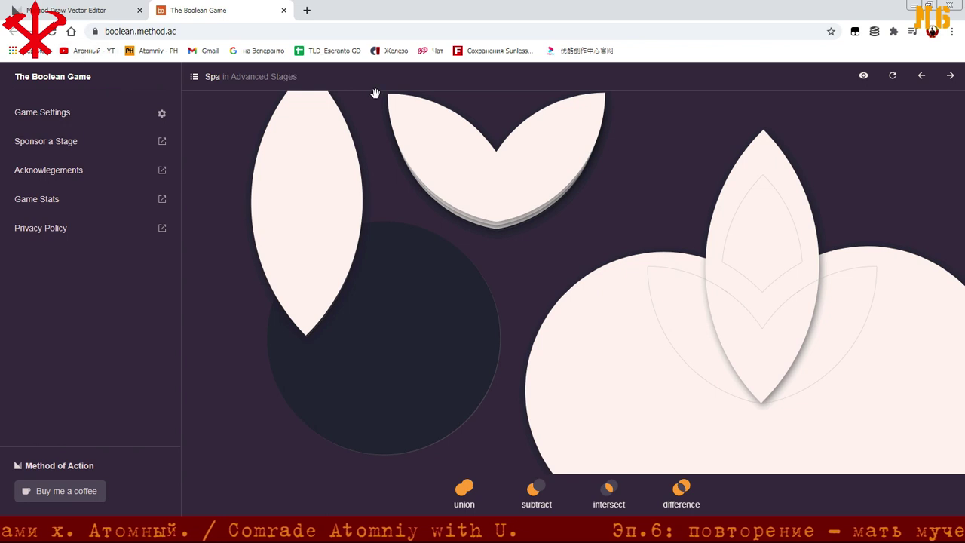
click(892, 78)
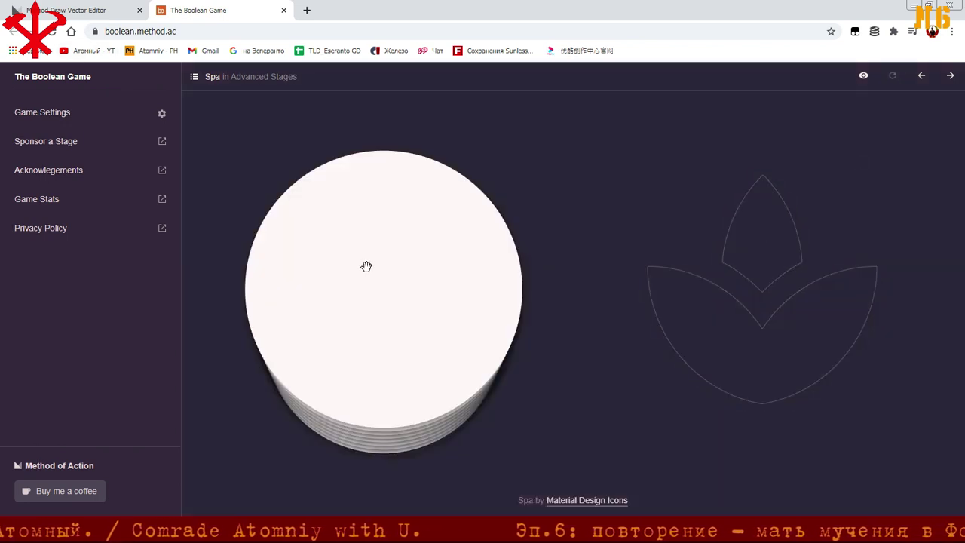
Intersect two overlapping circles into a lens and return it to the piece pile
drag(360, 276, 381, 236)
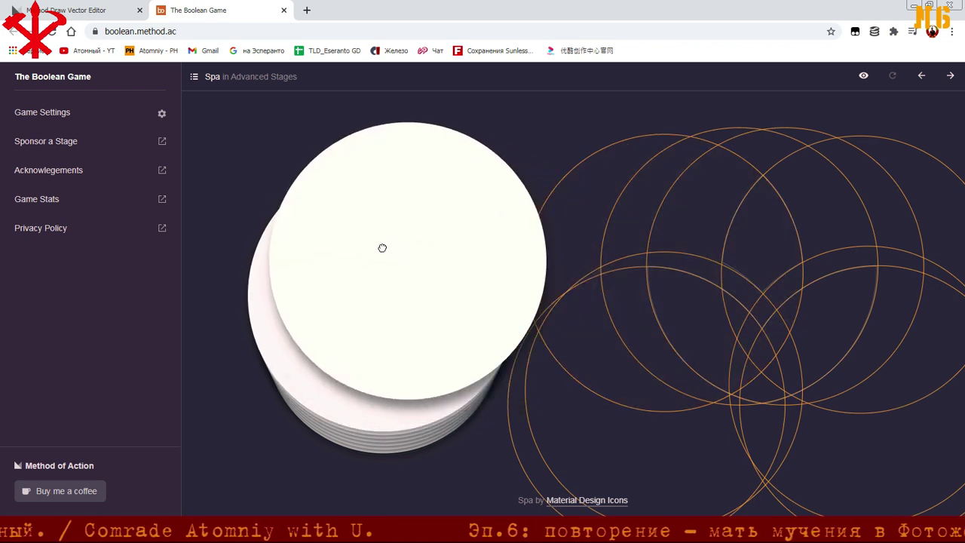
drag(381, 236, 592, 252)
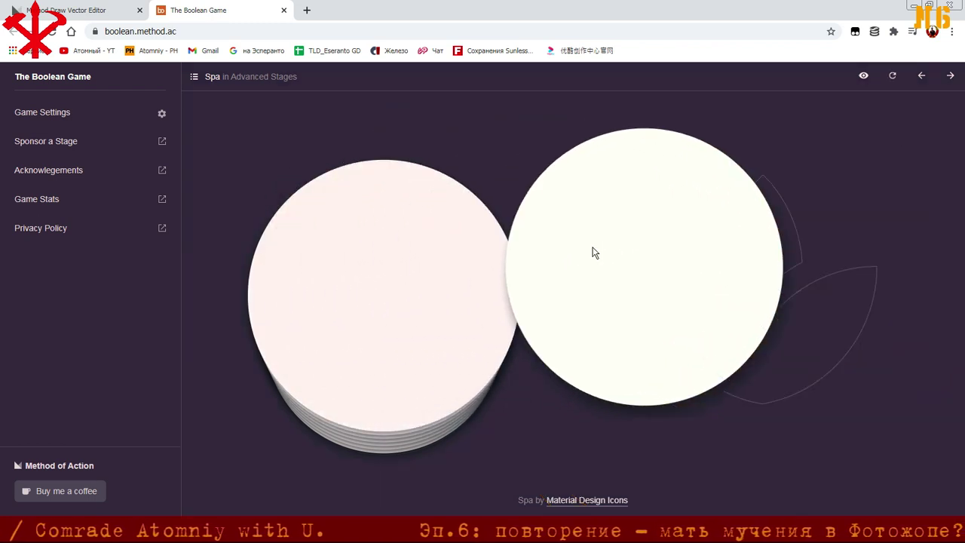
drag(330, 257, 824, 269)
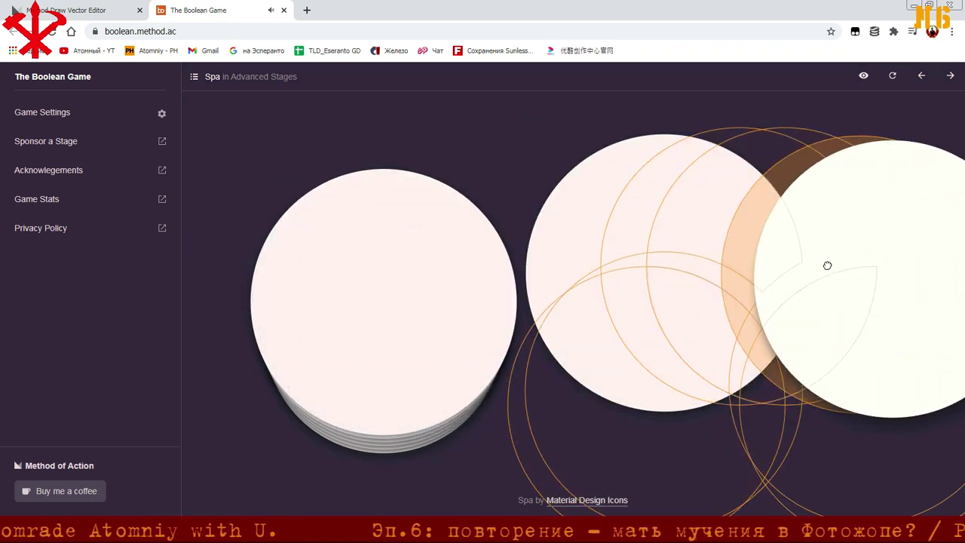
drag(732, 273, 831, 275)
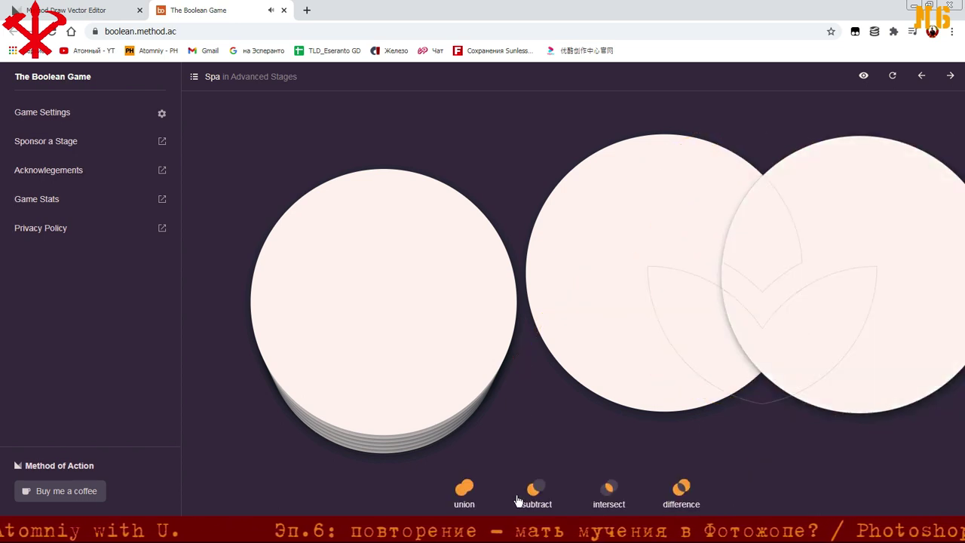
click(602, 498)
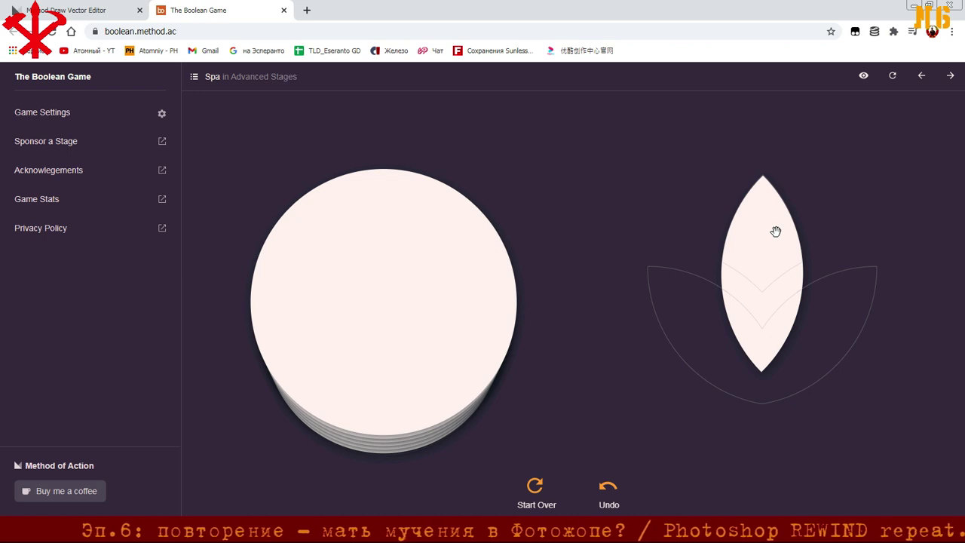
click(776, 232)
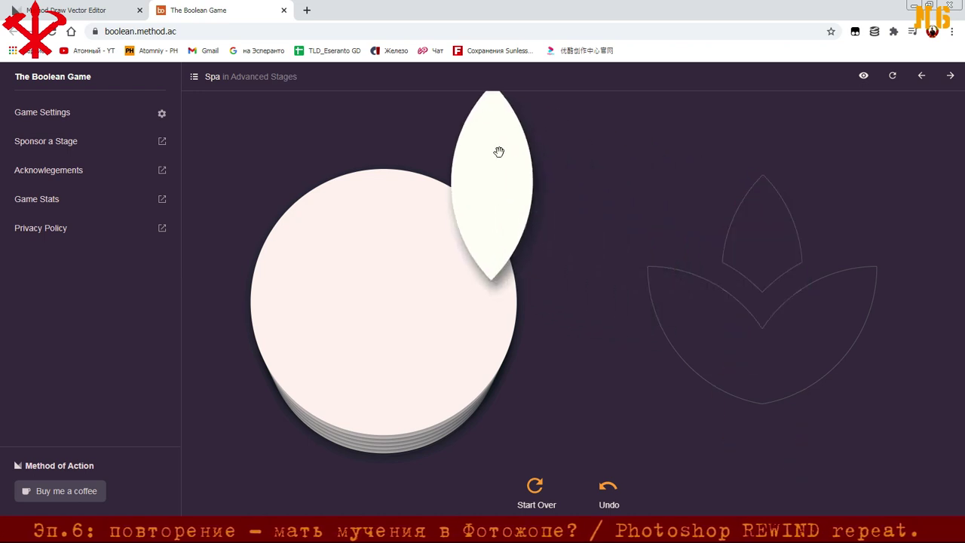
click(499, 163)
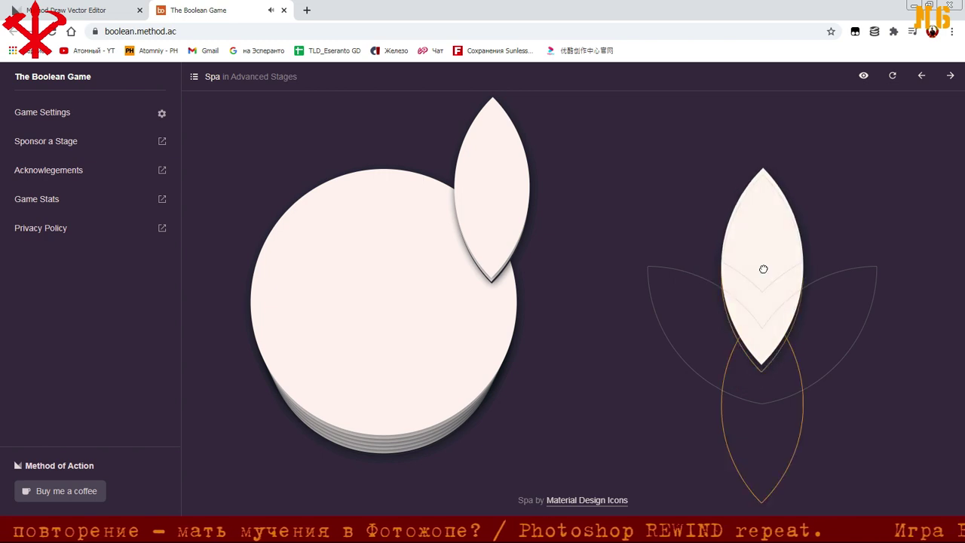
click(762, 269)
Union two circles over the outline, subtract the lens, and park the top petal upper left
drag(386, 291, 869, 390)
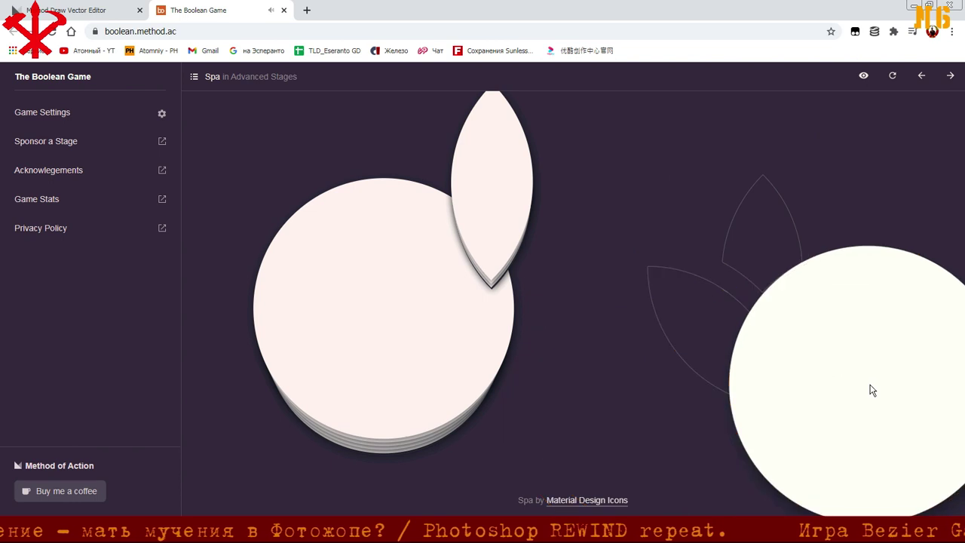
drag(417, 317, 695, 409)
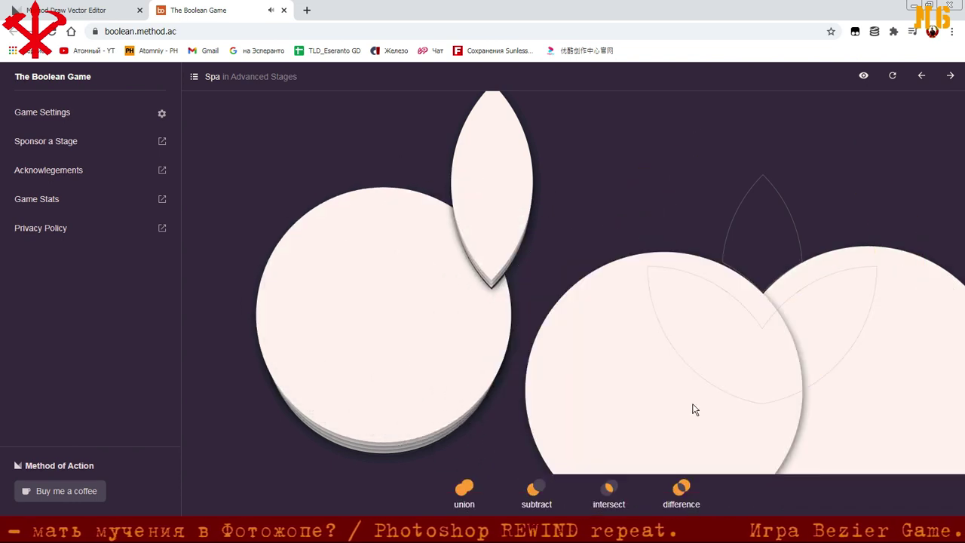
click(462, 490)
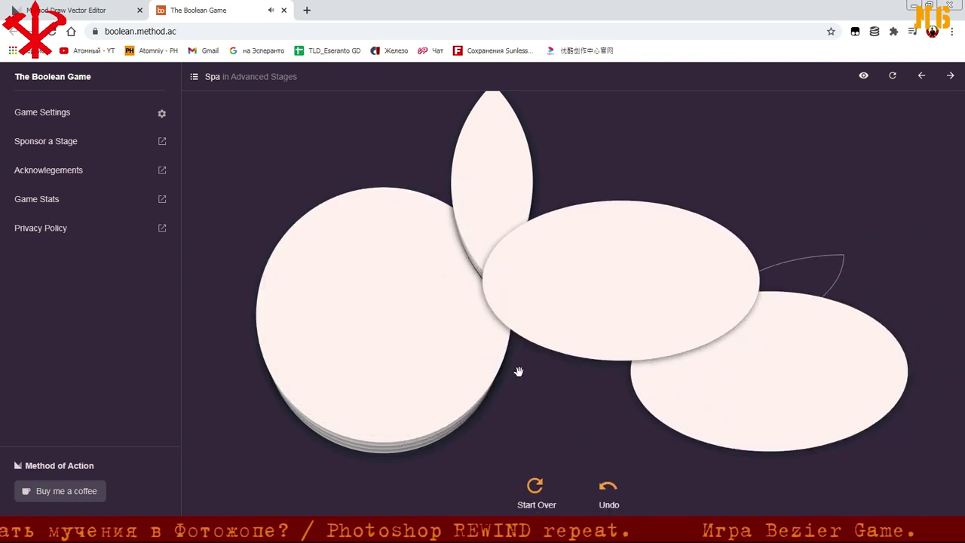
drag(490, 176, 763, 273)
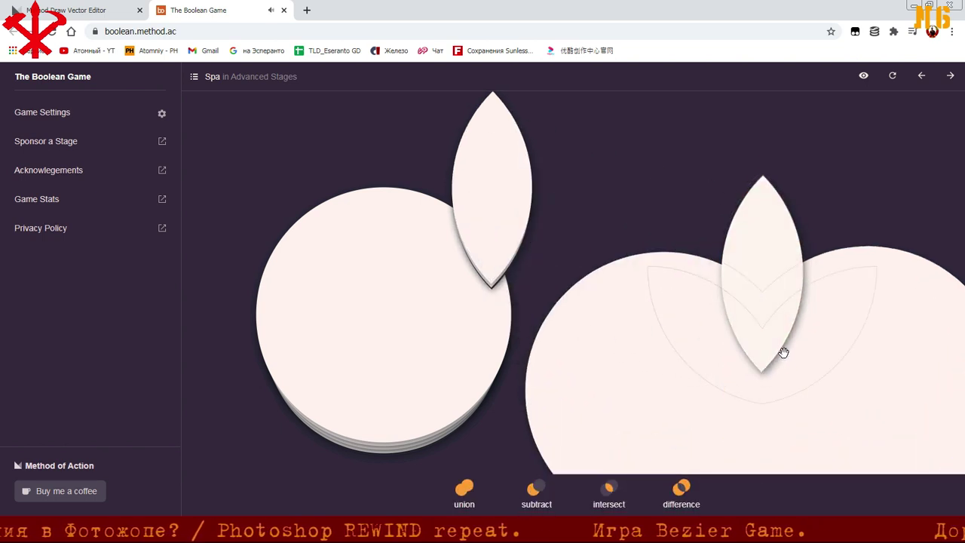
click(543, 496)
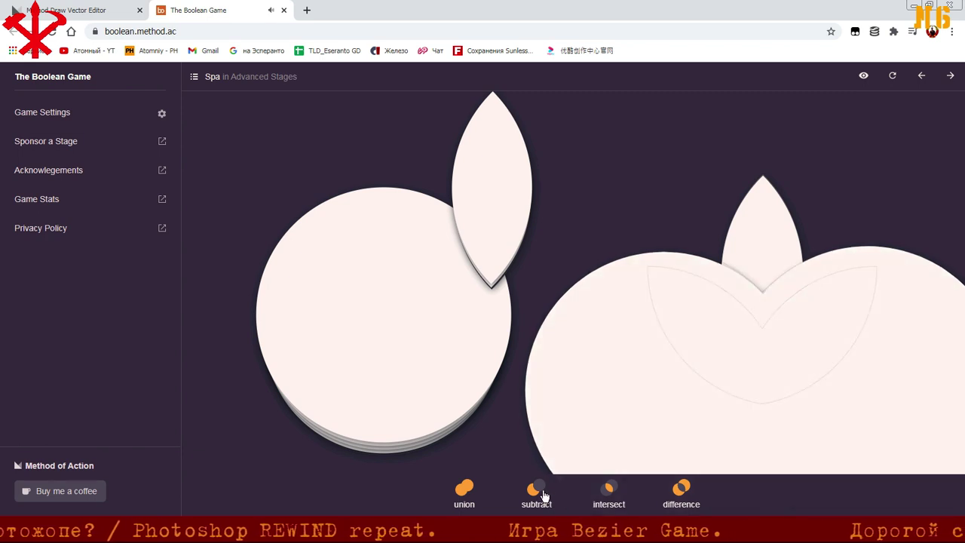
click(538, 495)
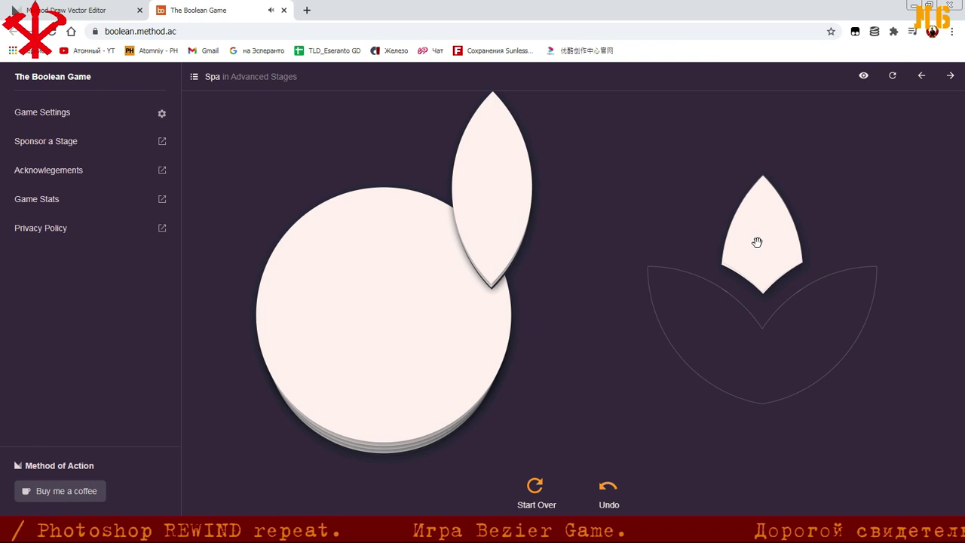
drag(757, 242, 252, 157)
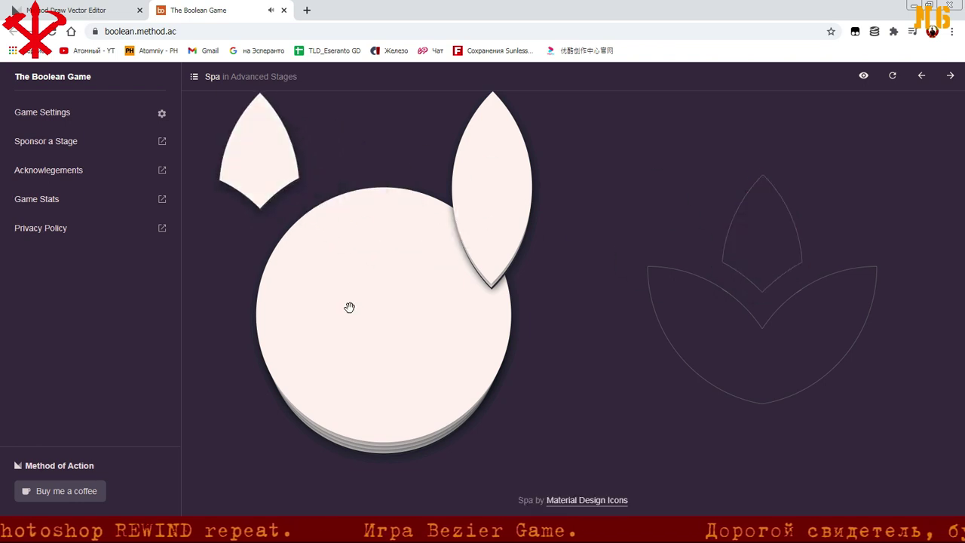
Intersect two circles over the lotus outline into a broad lens, then set out two more circles
drag(361, 305, 844, 401)
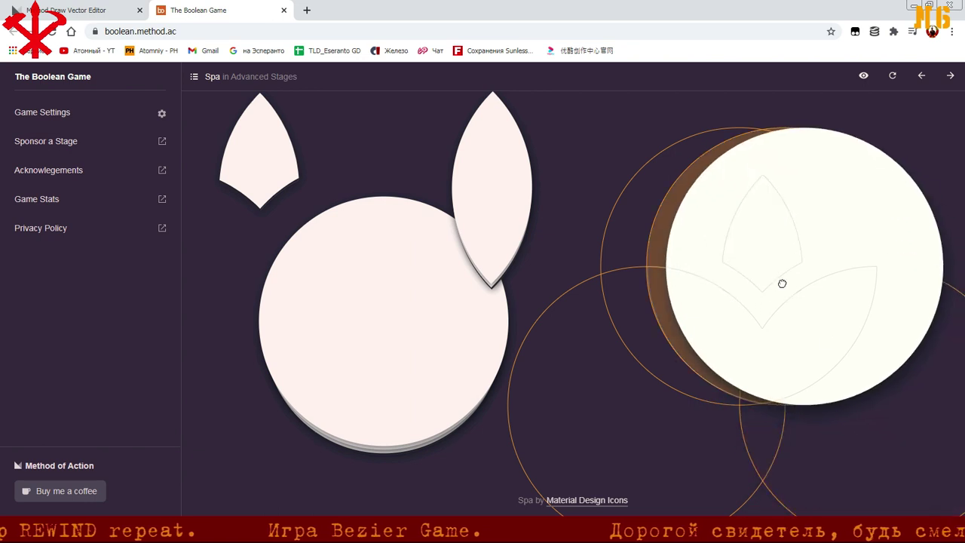
drag(844, 401, 761, 294)
drag(388, 349, 709, 317)
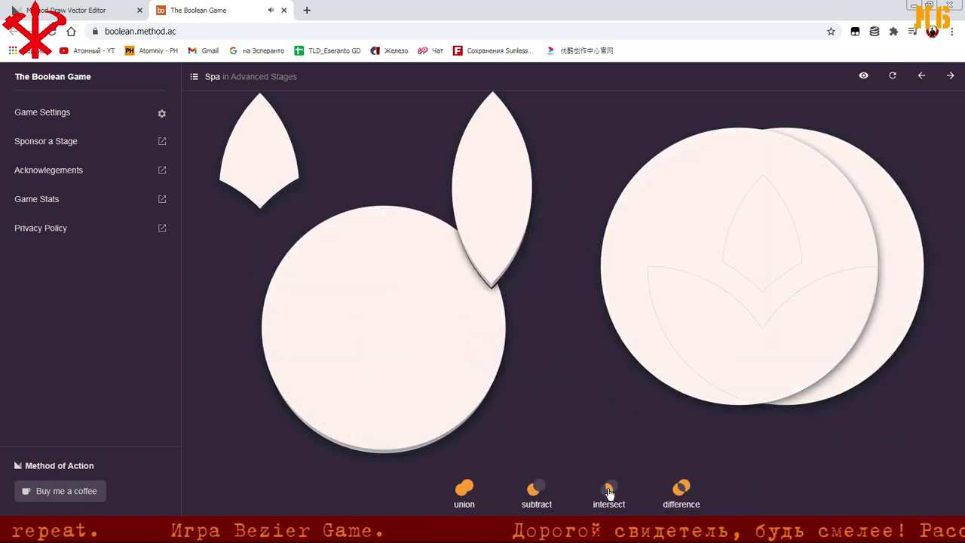
click(609, 491)
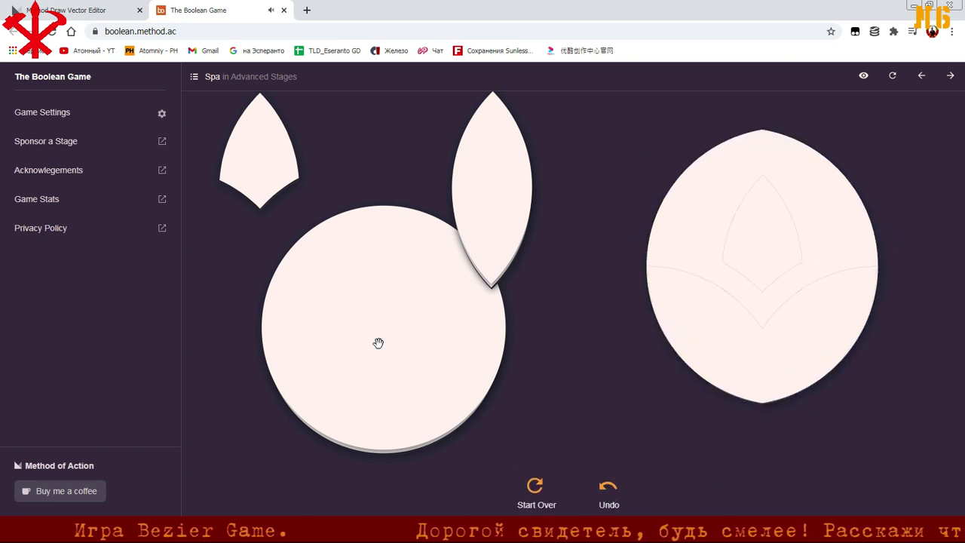
drag(392, 327, 894, 450)
drag(500, 358, 661, 433)
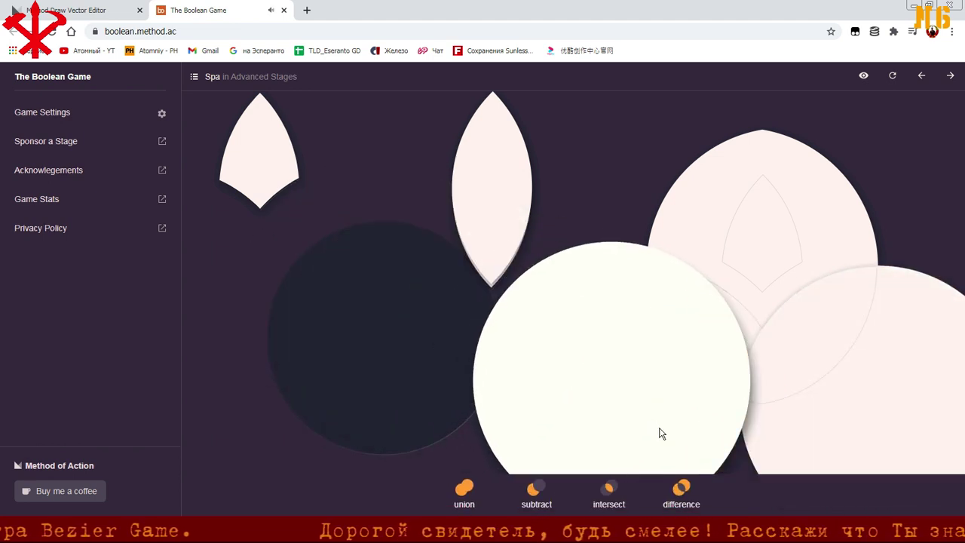
Move the broad lens to top centre, union the bottom circles, and try fitting the small oval piece
drag(806, 225, 364, 309)
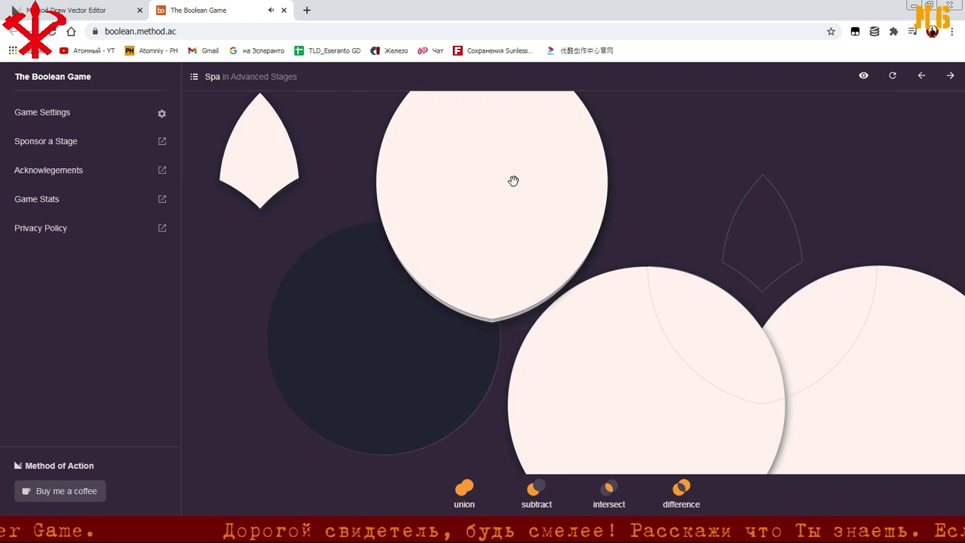
click(475, 491)
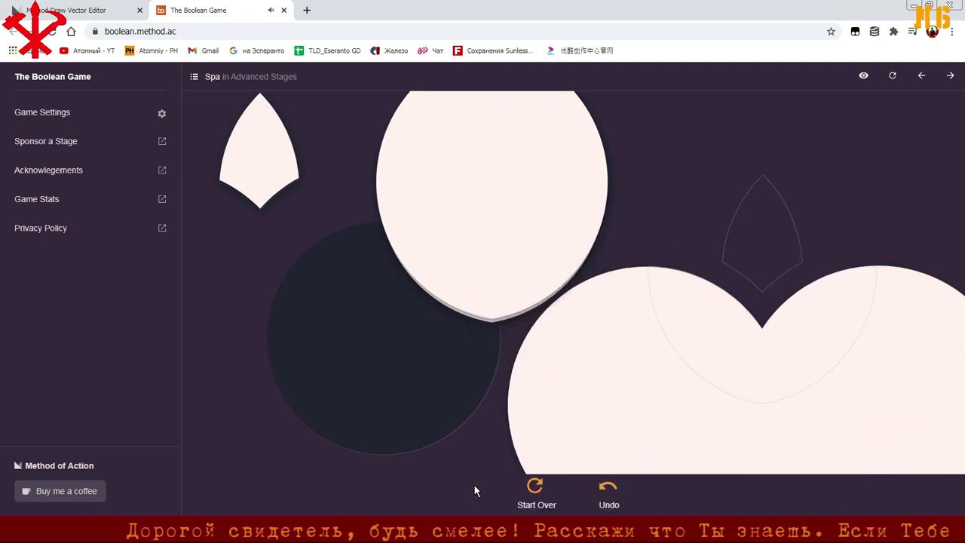
drag(478, 193, 492, 252)
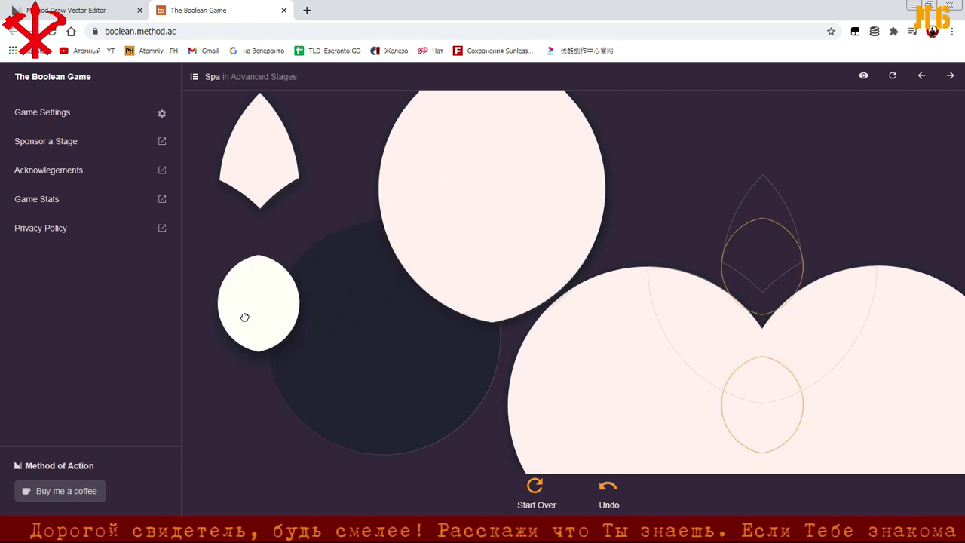
drag(492, 253, 283, 304)
drag(488, 196, 367, 345)
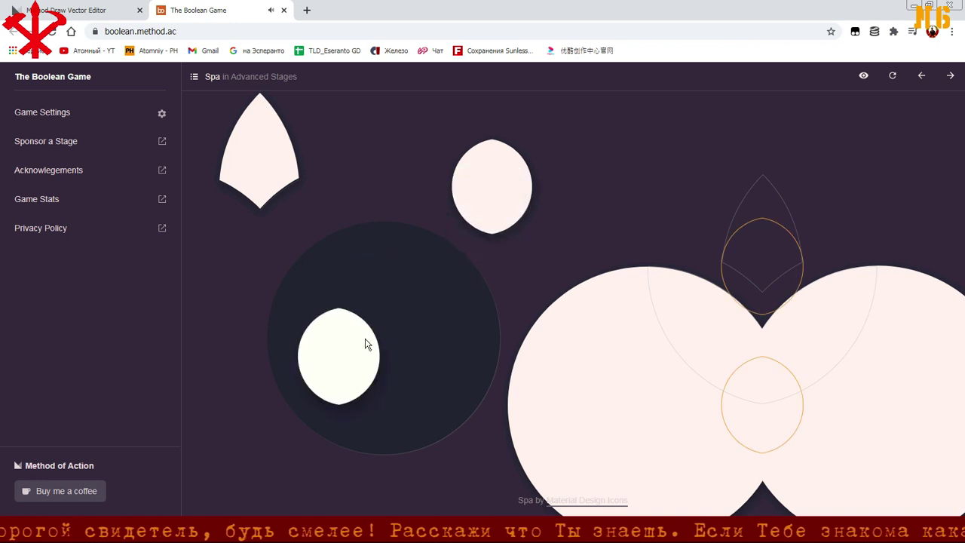
mouse_move(470, 233)
mouse_down()
mouse_move(400, 317)
mouse_move(407, 302)
mouse_up()
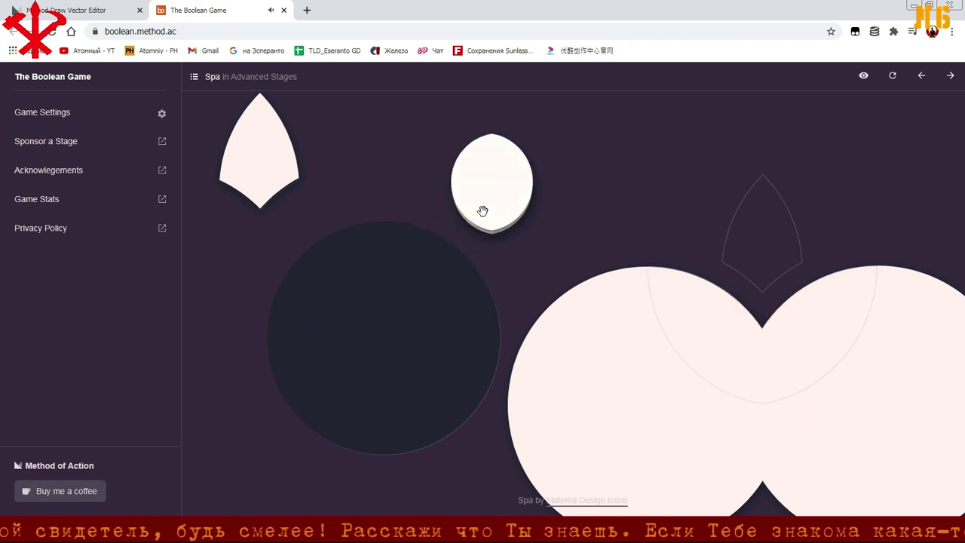
drag(482, 209, 429, 325)
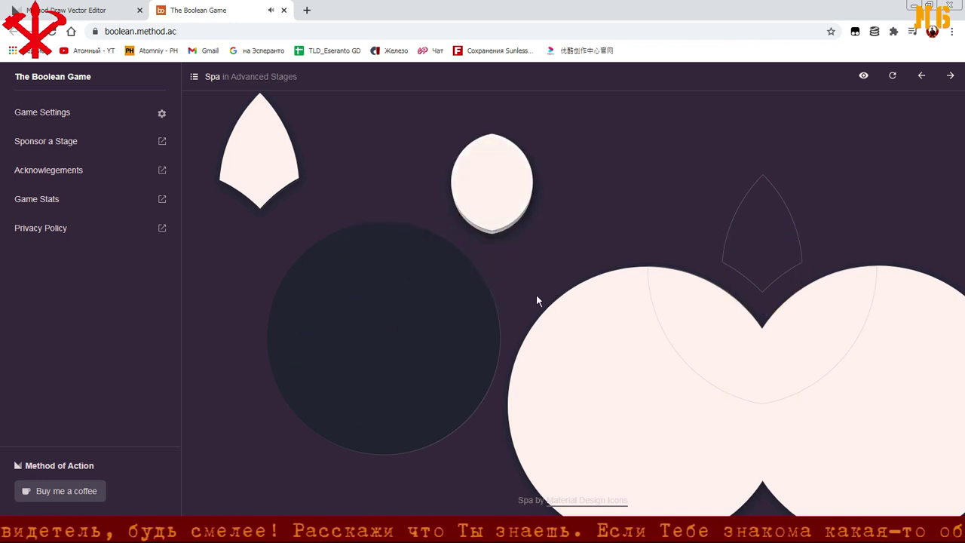
mouse_move(475, 200)
mouse_down()
mouse_move(511, 186)
mouse_move(515, 226)
mouse_up()
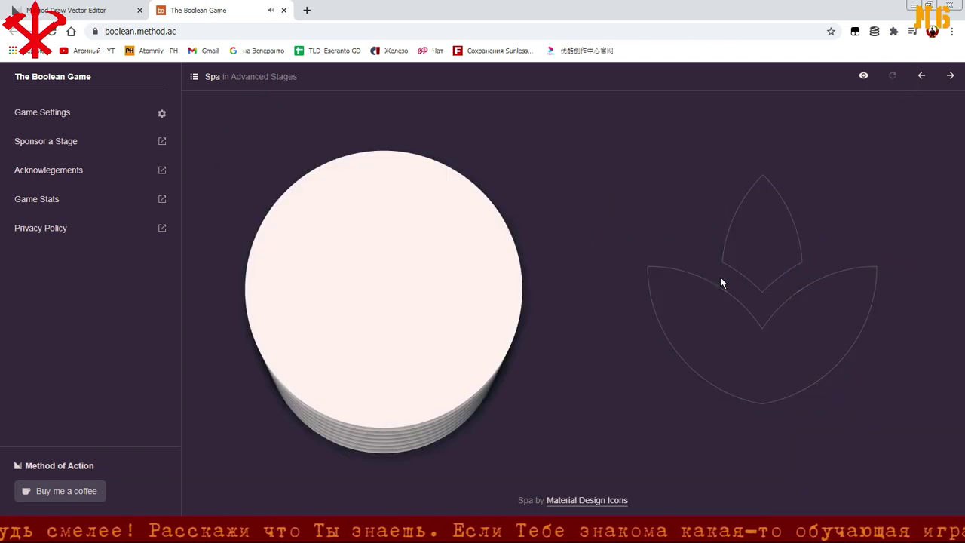
Intersect two circles into a slim lens, park it upper left, and place two fresh circles on the outline
drag(374, 257, 647, 249)
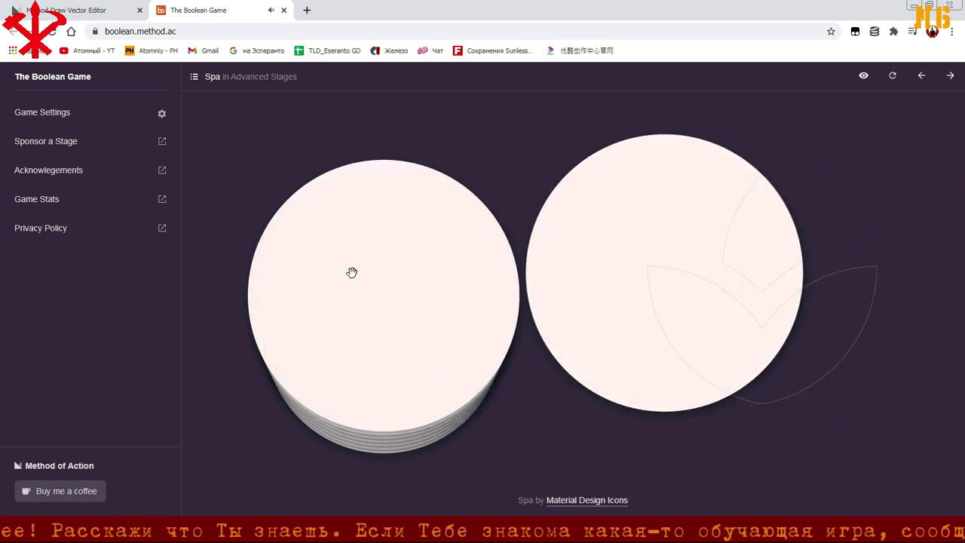
mouse_move(351, 269)
mouse_down()
mouse_move(865, 272)
mouse_move(854, 270)
mouse_up()
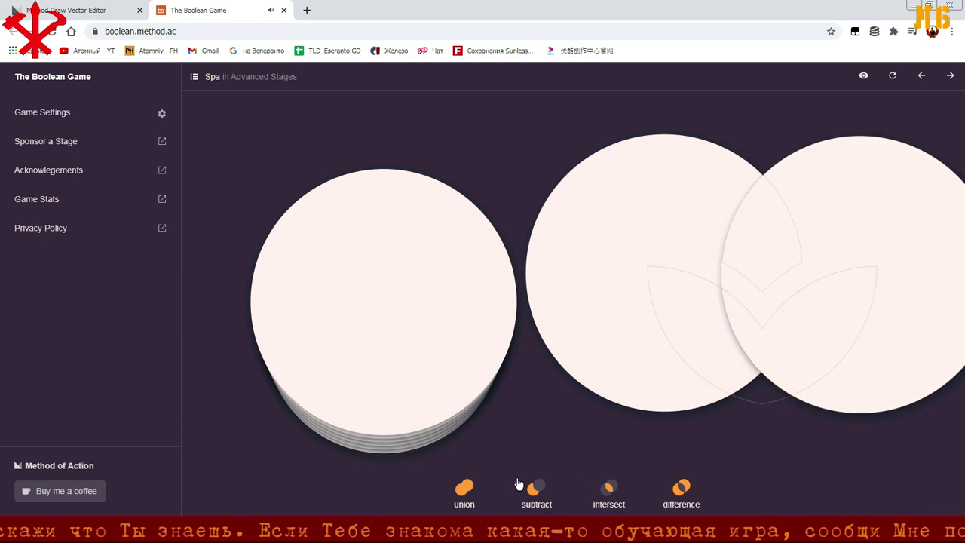
click(611, 489)
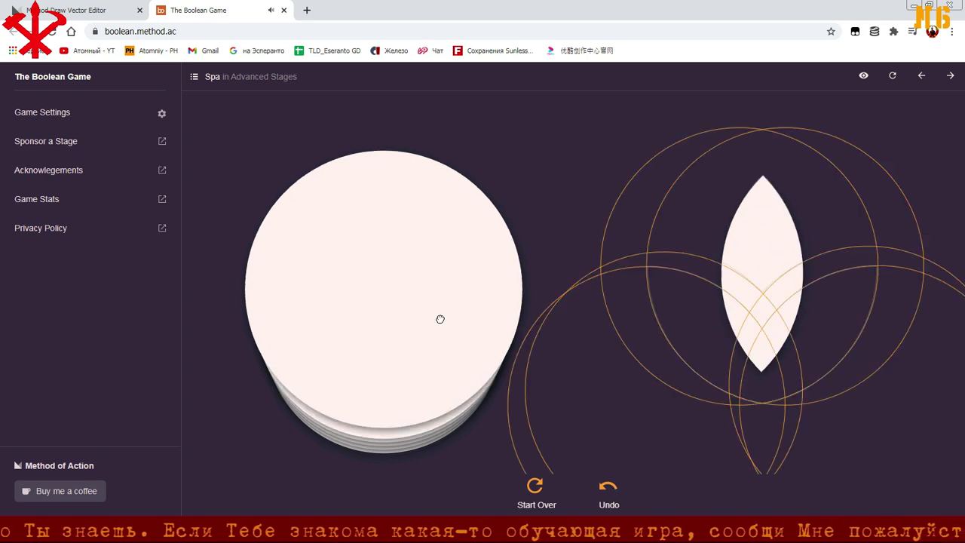
mouse_move(440, 319)
mouse_down()
mouse_move(911, 406)
mouse_move(892, 387)
mouse_up()
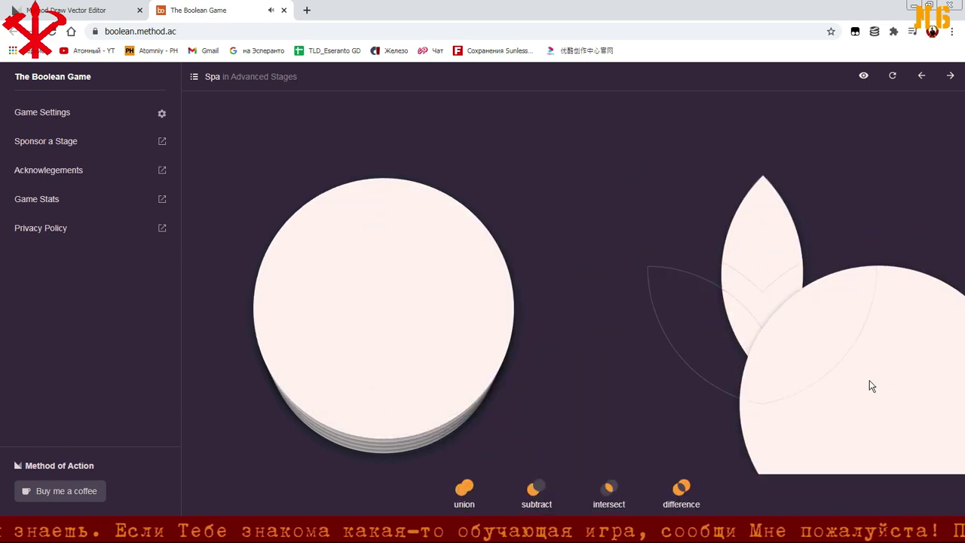
drag(482, 312, 694, 390)
drag(749, 267, 239, 170)
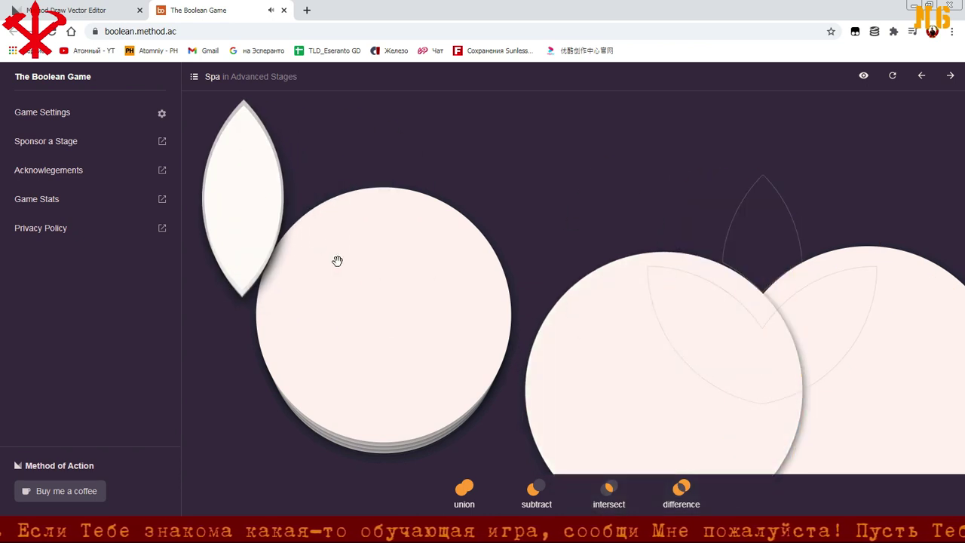
Union the two circles, subtract the lens from them, and move the notched petal off the target
click(469, 490)
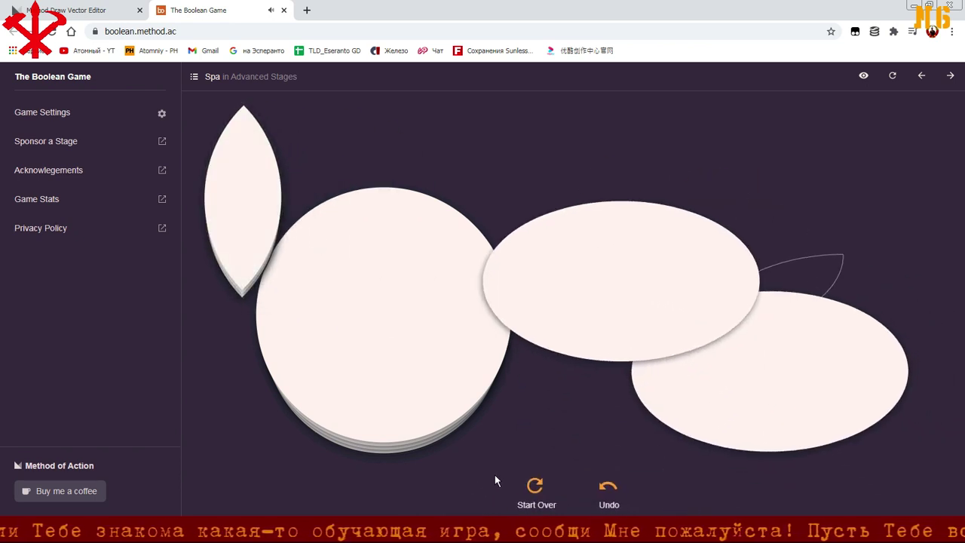
mouse_move(244, 183)
mouse_down()
mouse_move(698, 220)
mouse_move(758, 240)
mouse_up()
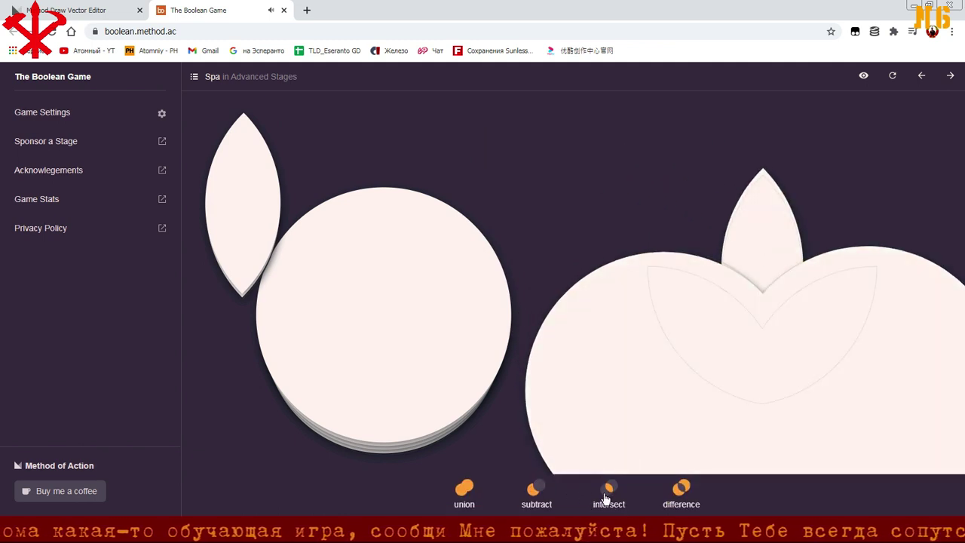
click(540, 496)
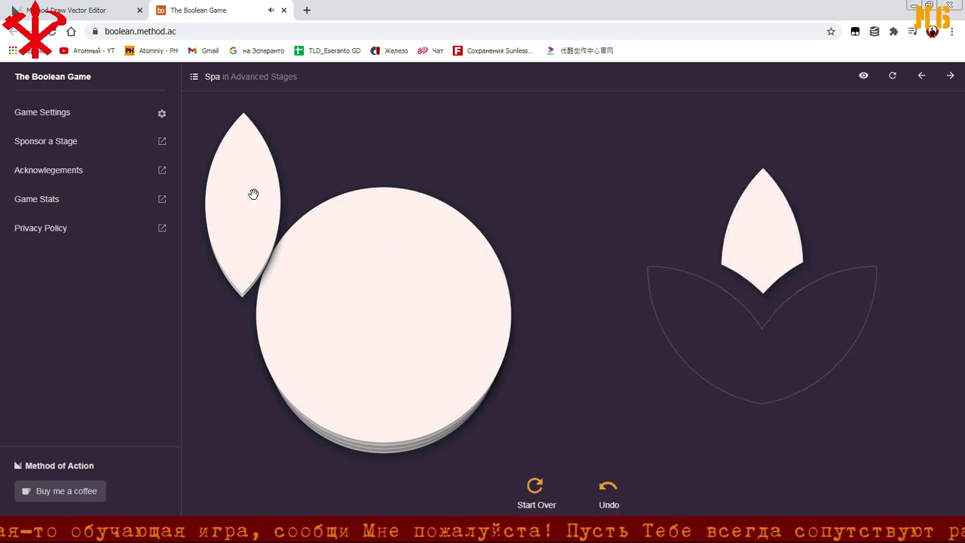
drag(231, 183, 962, 194)
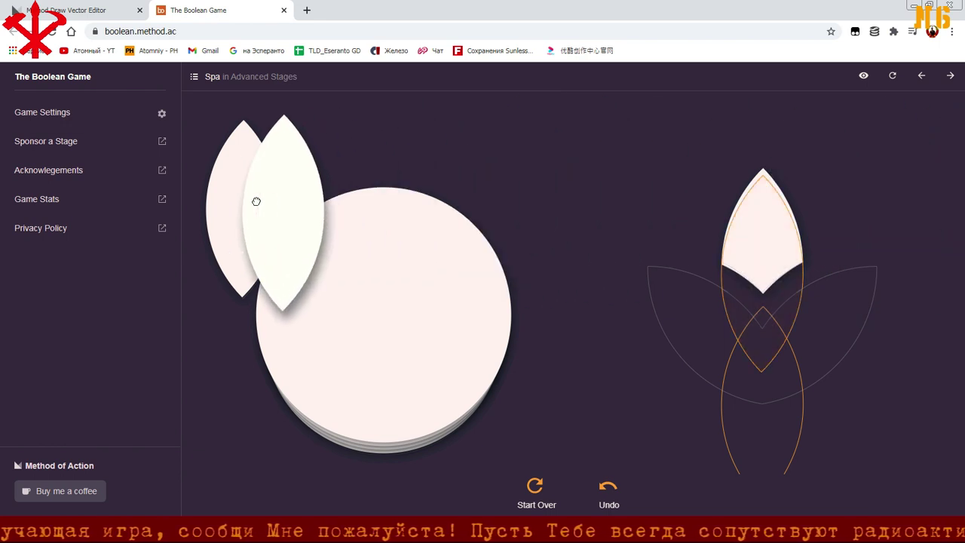
drag(962, 193, 233, 191)
drag(754, 230, 391, 185)
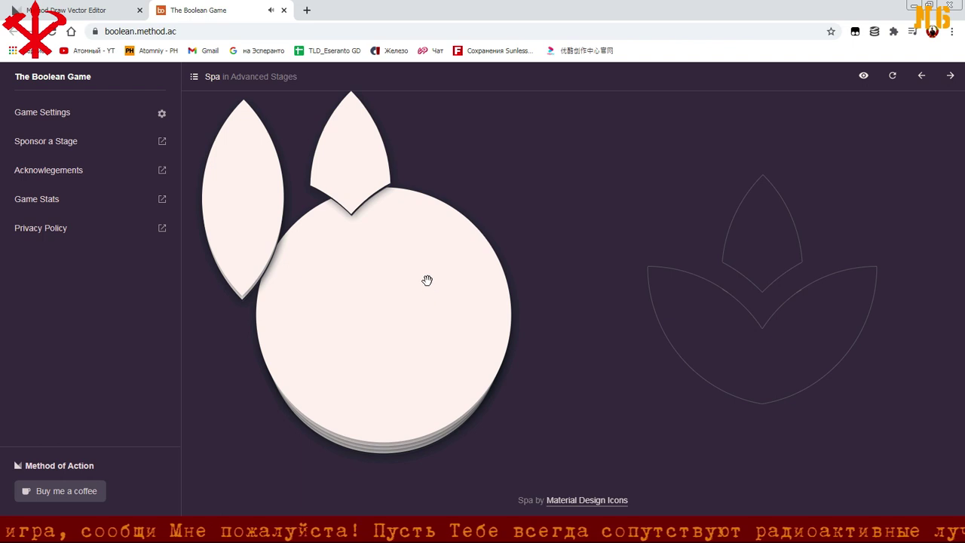
Place two overlapping circles on the lotus target, one at the upper right
drag(427, 277, 654, 356)
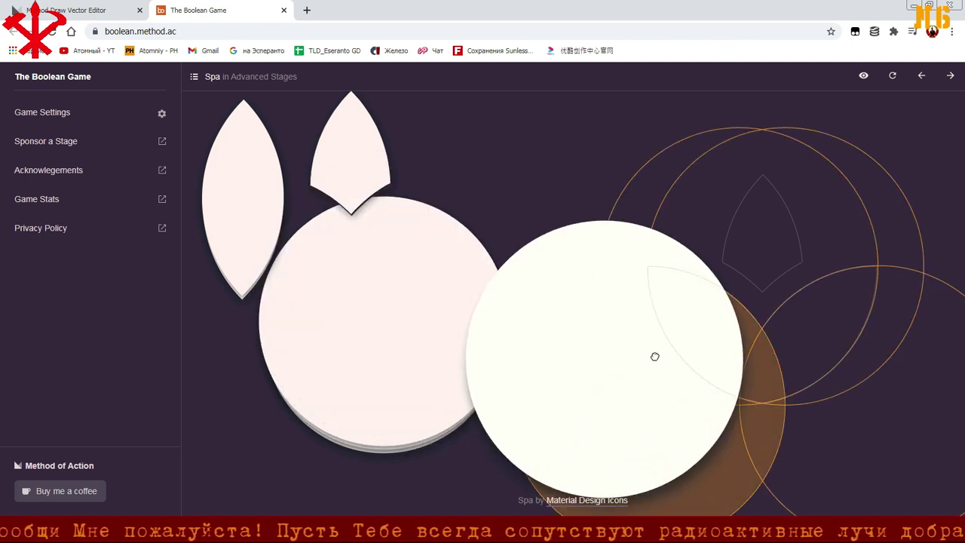
drag(654, 356, 655, 356)
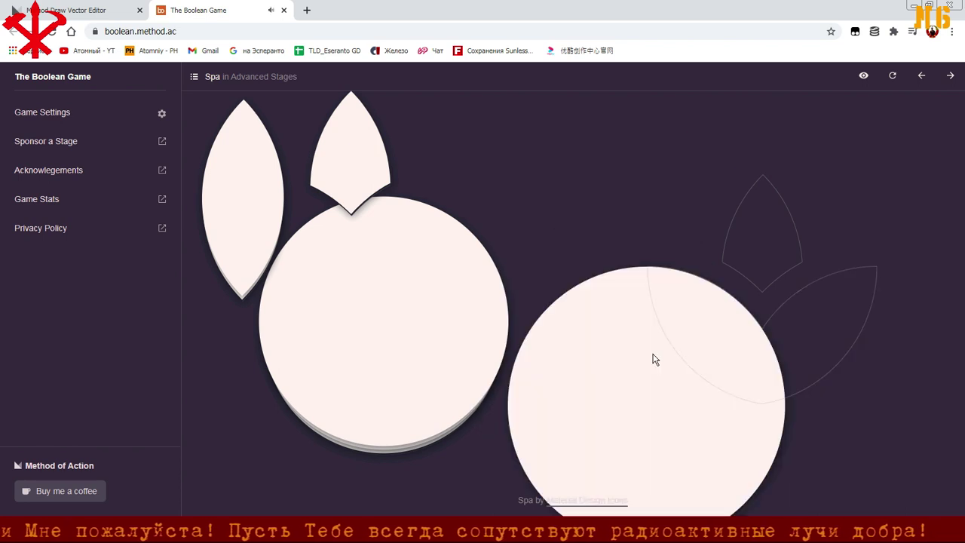
drag(454, 286, 768, 376)
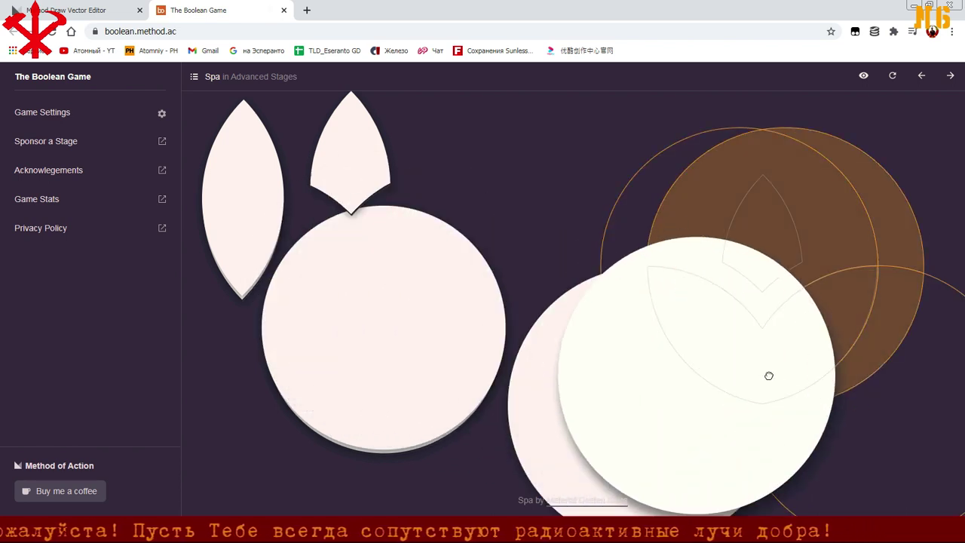
drag(769, 376, 844, 278)
mouse_move(640, 385)
mouse_down()
mouse_move(645, 262)
mouse_move(721, 249)
mouse_up()
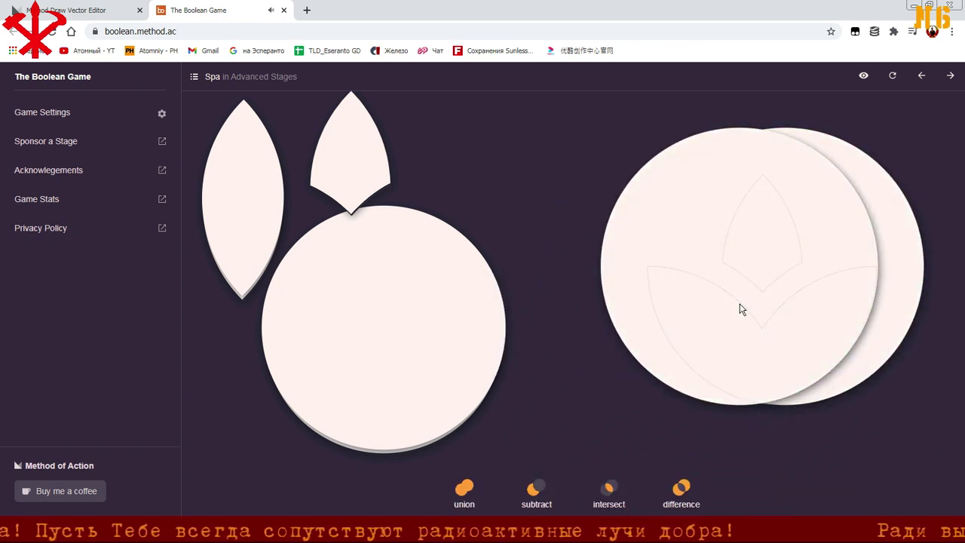
Intersect them into a large pointed lens and carry it off the target
click(608, 489)
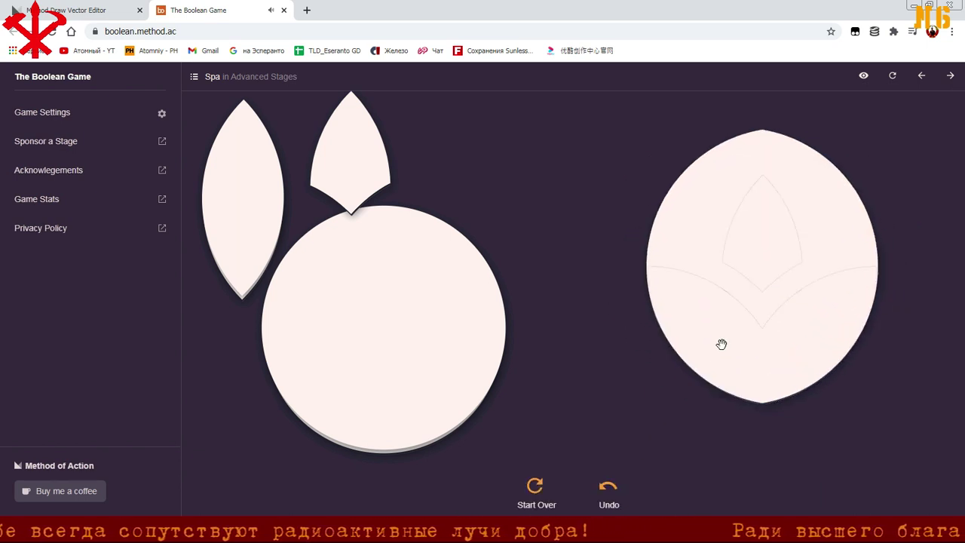
drag(728, 325, 724, 321)
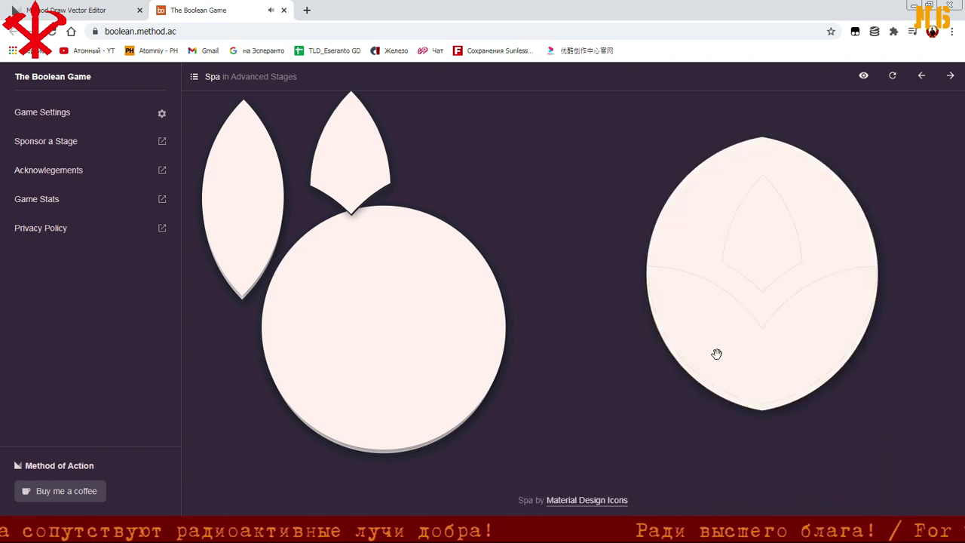
drag(730, 319, 477, 271)
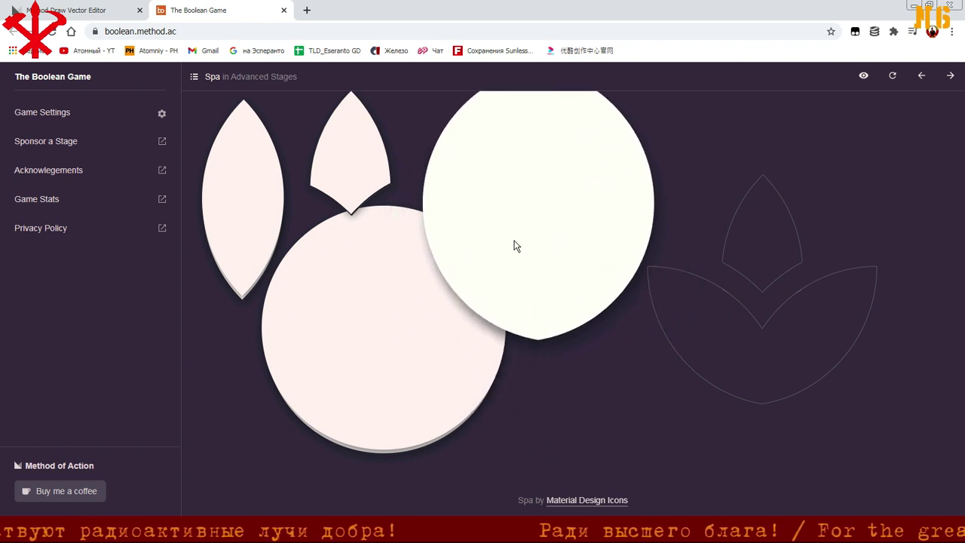
Drop the lens at the right, union two circles on the target, then restart the Spa stage
mouse_move(478, 271)
mouse_down()
mouse_move(512, 239)
mouse_move(903, 377)
mouse_up()
drag(513, 311, 728, 411)
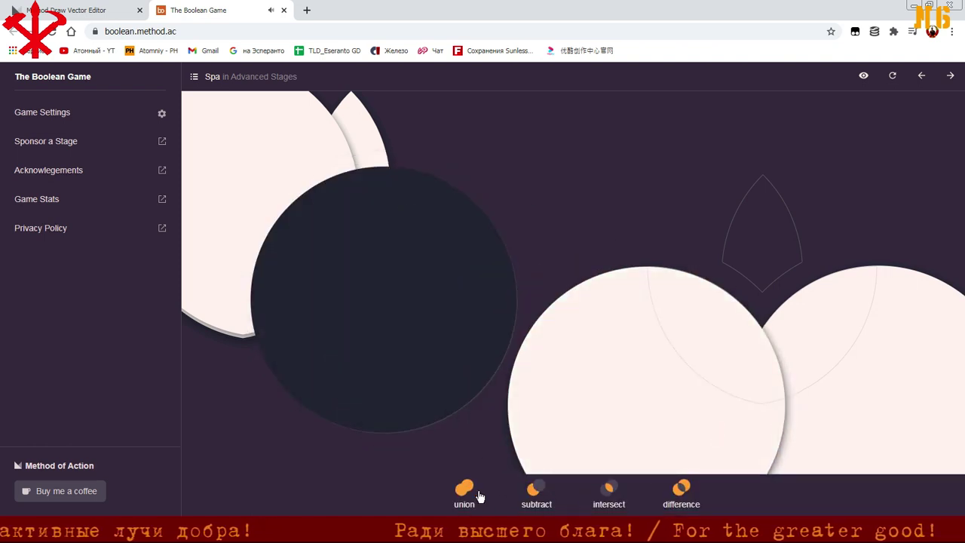
click(470, 490)
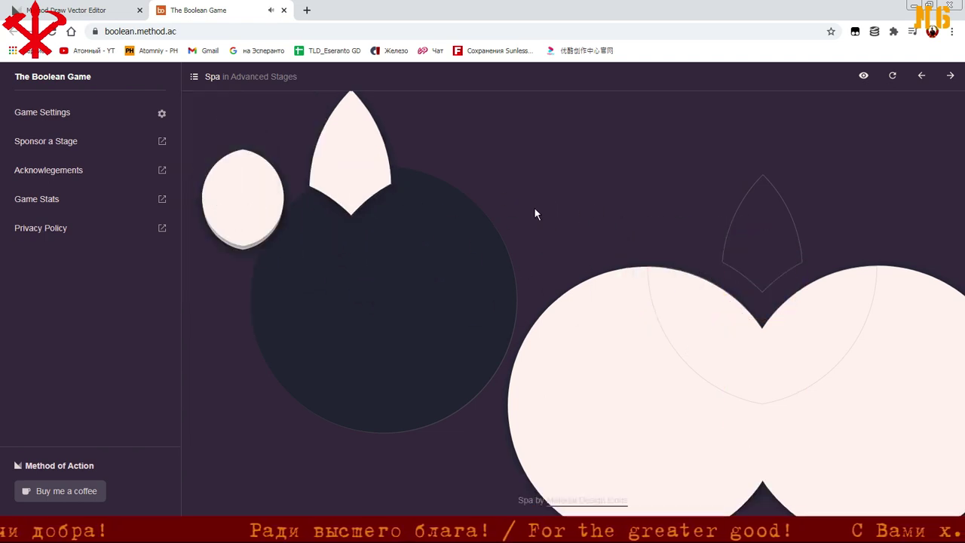
click(893, 77)
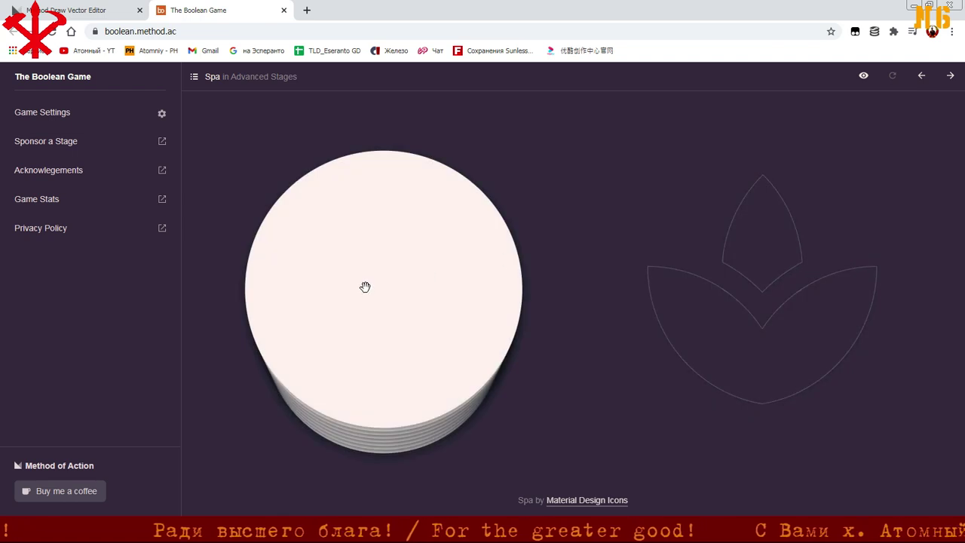
Arrange two circles side by side on the lotus target, discarding the misplaced extras
mouse_move(363, 285)
mouse_down()
mouse_move(621, 259)
mouse_move(643, 270)
mouse_up()
mouse_move(339, 279)
mouse_down()
mouse_move(762, 254)
mouse_move(773, 243)
mouse_up()
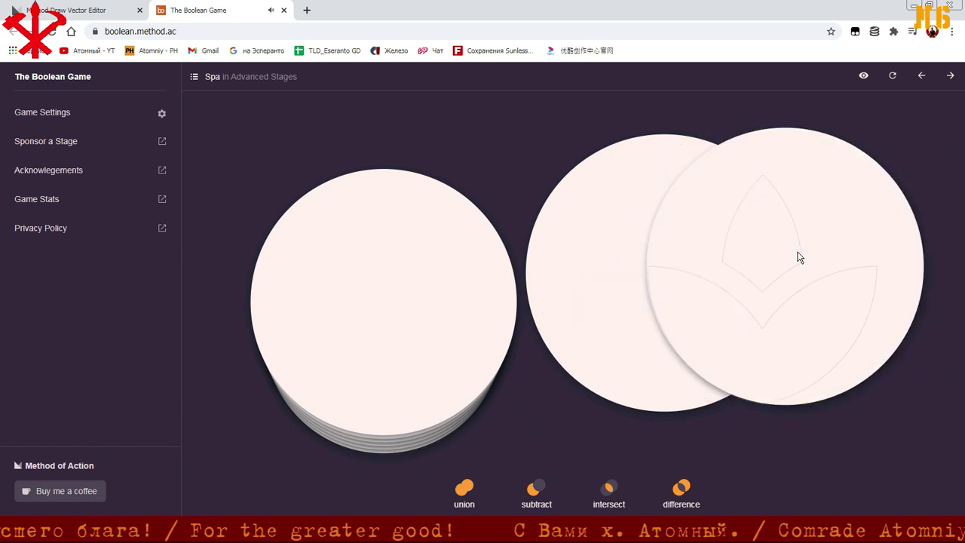
mouse_move(723, 251)
mouse_down()
mouse_move(754, 229)
mouse_move(814, 213)
mouse_move(834, 225)
mouse_up()
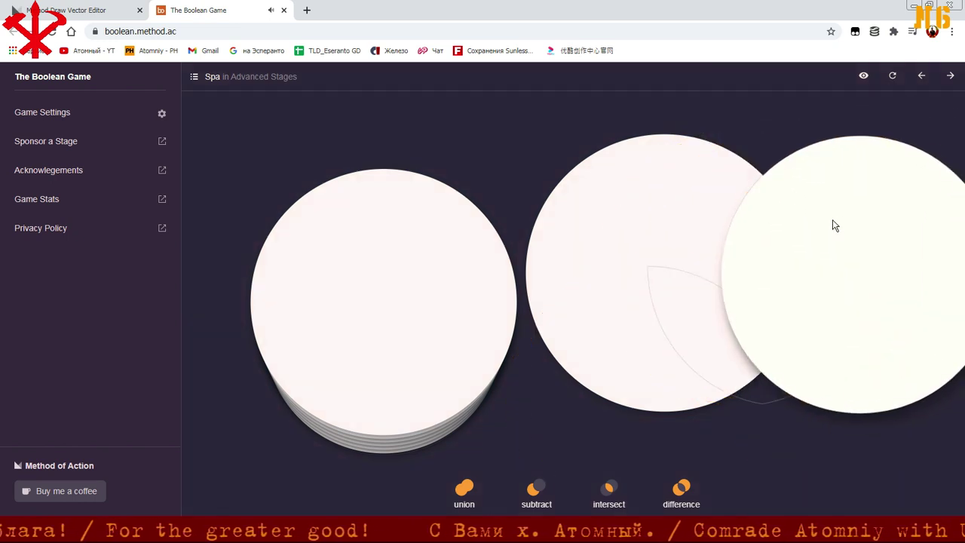
click(642, 241)
drag(468, 250, 715, 240)
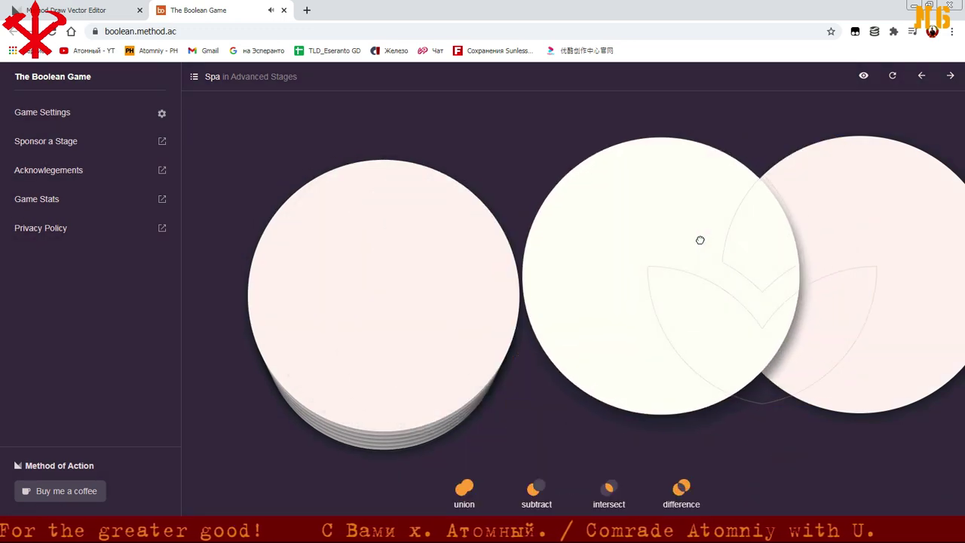
click(697, 242)
mouse_move(441, 284)
mouse_down()
mouse_move(714, 256)
mouse_move(693, 265)
mouse_move(698, 245)
mouse_up()
click(727, 261)
drag(454, 309, 633, 301)
drag(488, 304, 914, 303)
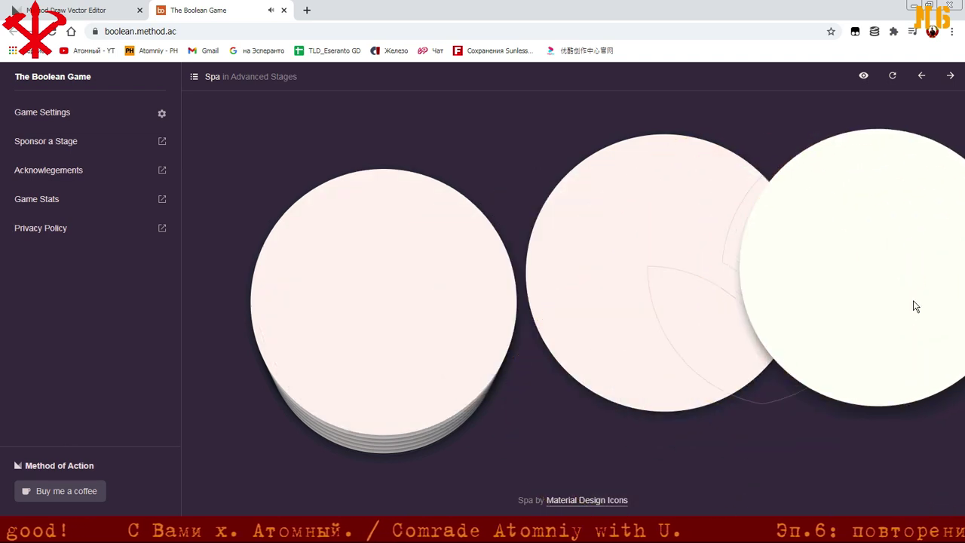
Intersect the two circles into a slim lens and park it at the upper left
click(611, 492)
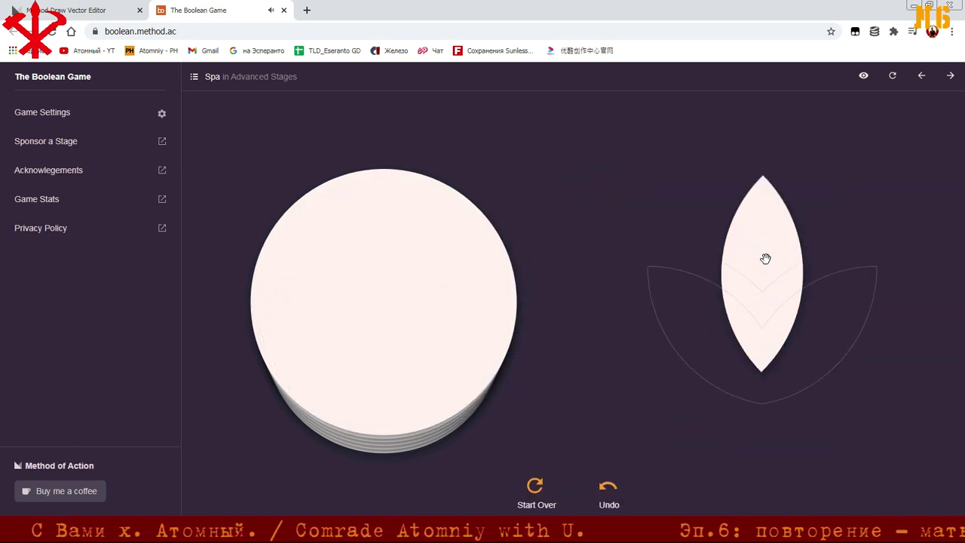
drag(765, 259, 240, 185)
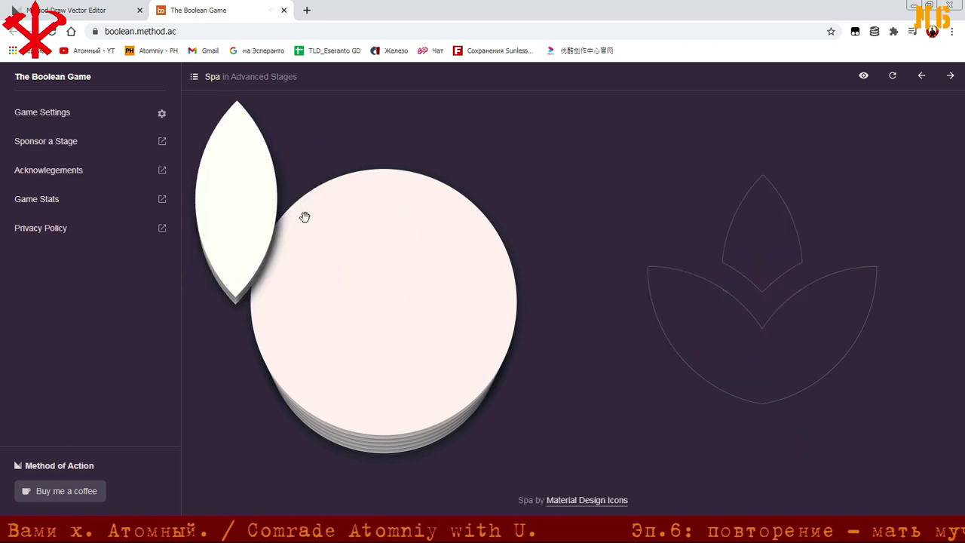
drag(413, 325, 860, 444)
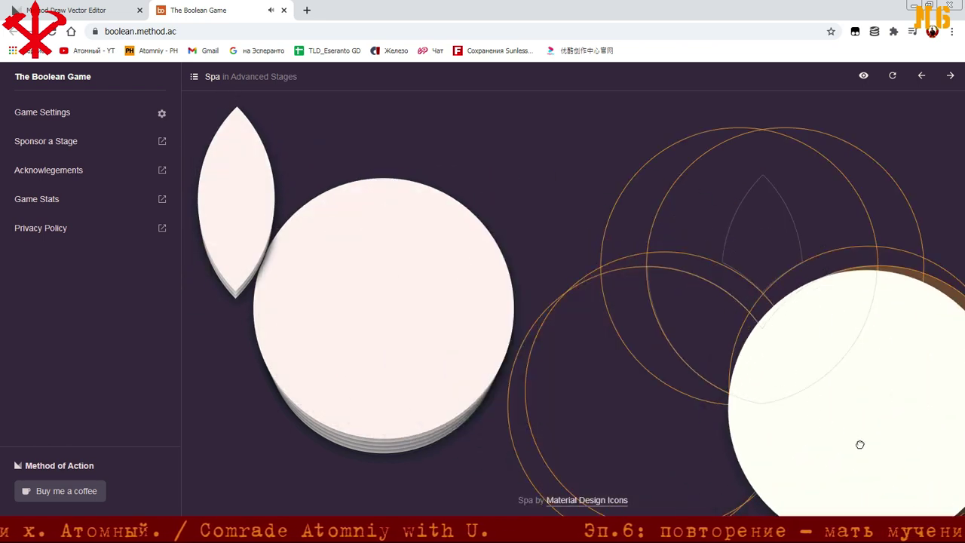
Merge two circles on the lotus target into one shape
drag(860, 444, 844, 392)
drag(409, 323, 682, 422)
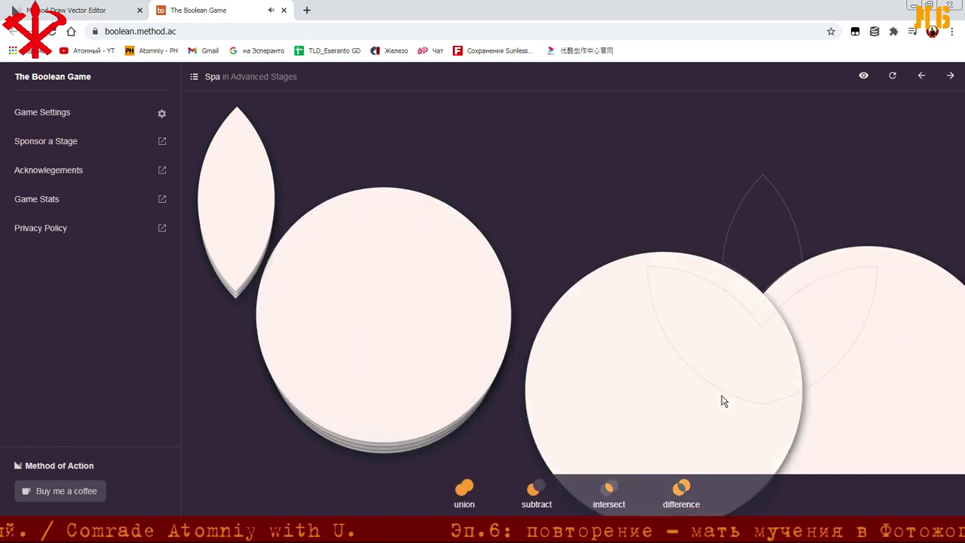
click(465, 492)
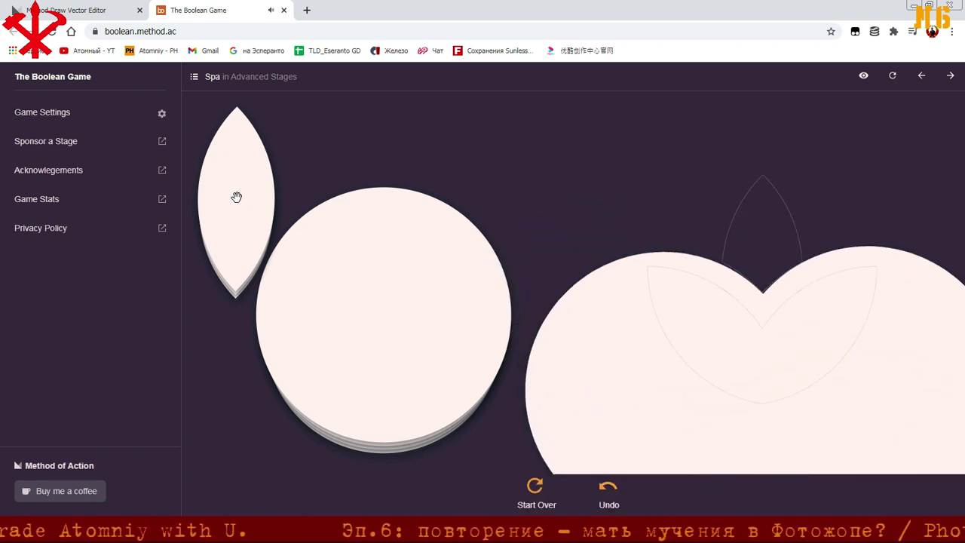
Subtract the lens from the merged circles and move the notched petal above the stack
drag(236, 197, 764, 276)
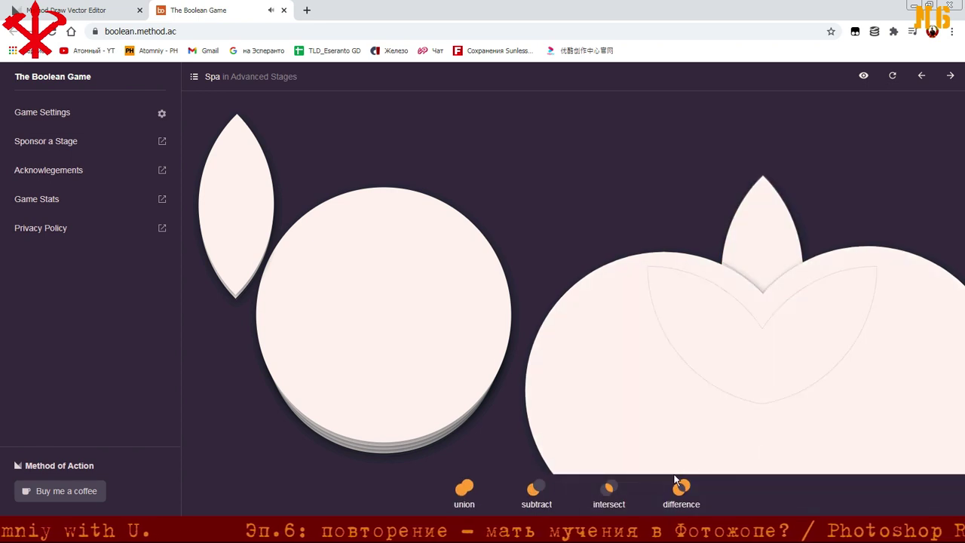
click(549, 501)
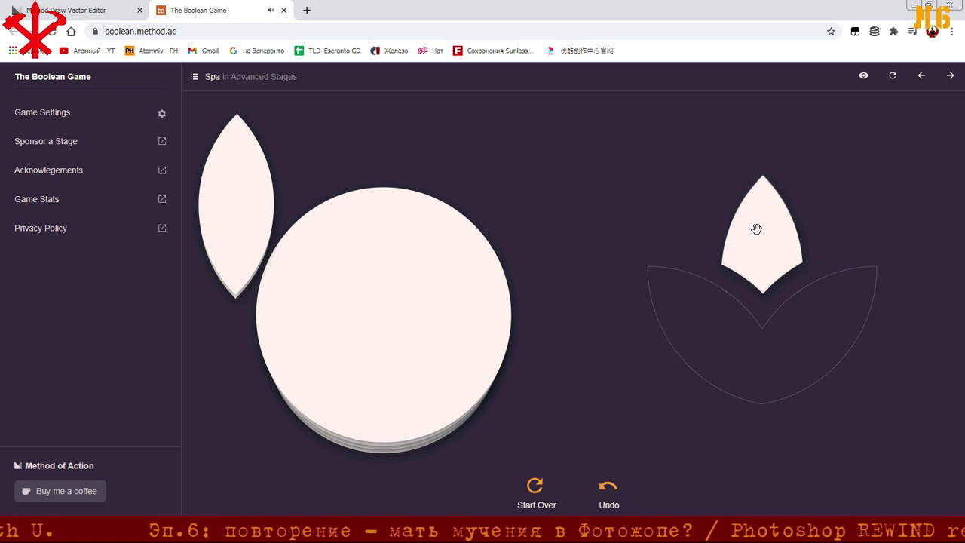
drag(760, 230, 370, 153)
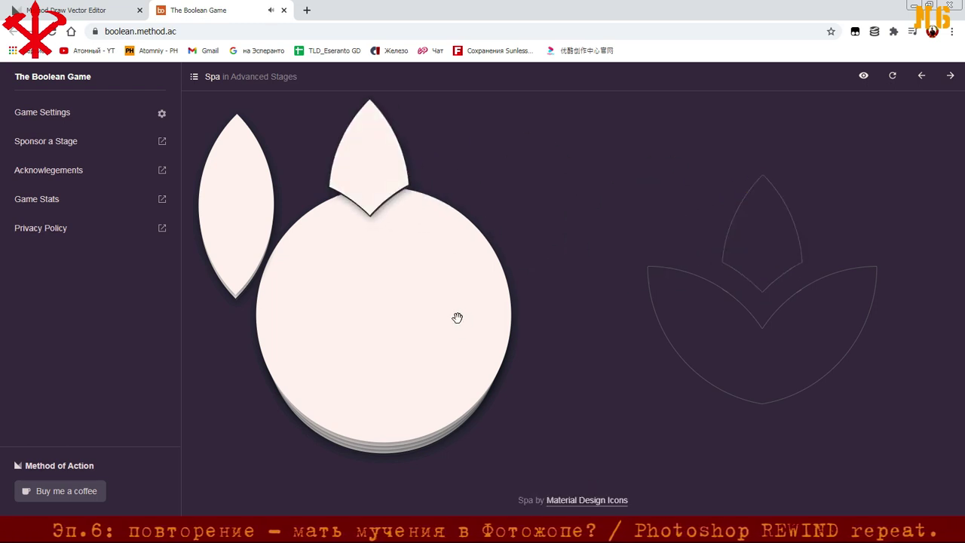
Intersect two circles on the target outline into a large lens
drag(458, 320, 763, 285)
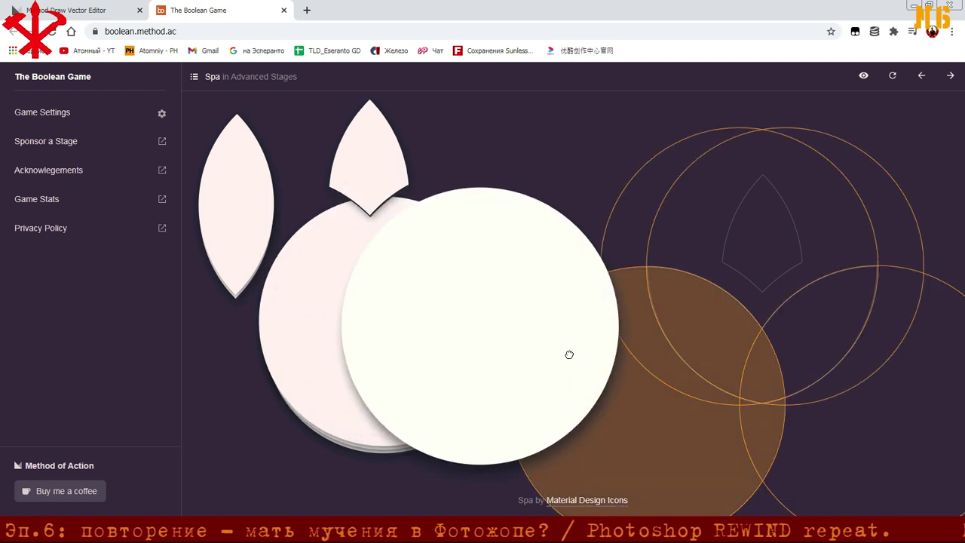
drag(478, 340, 837, 335)
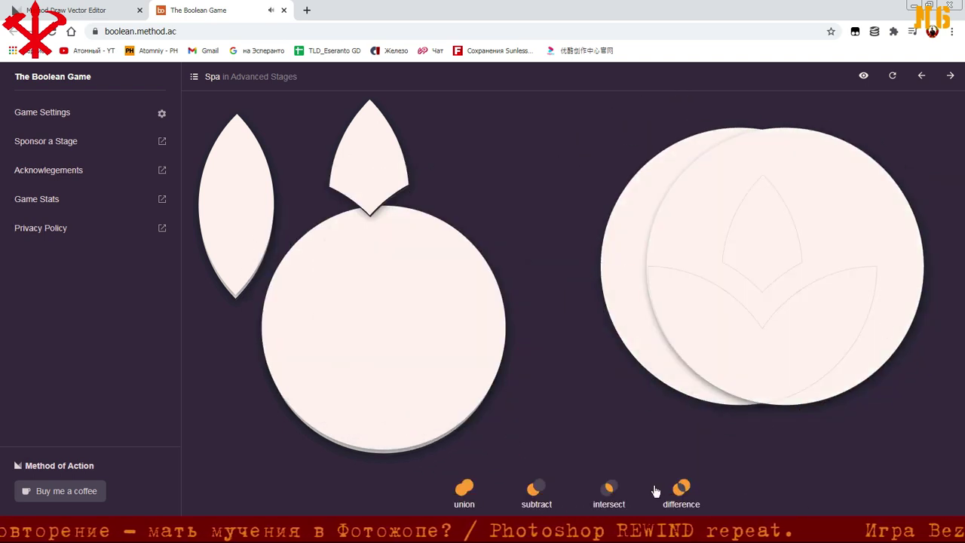
click(610, 492)
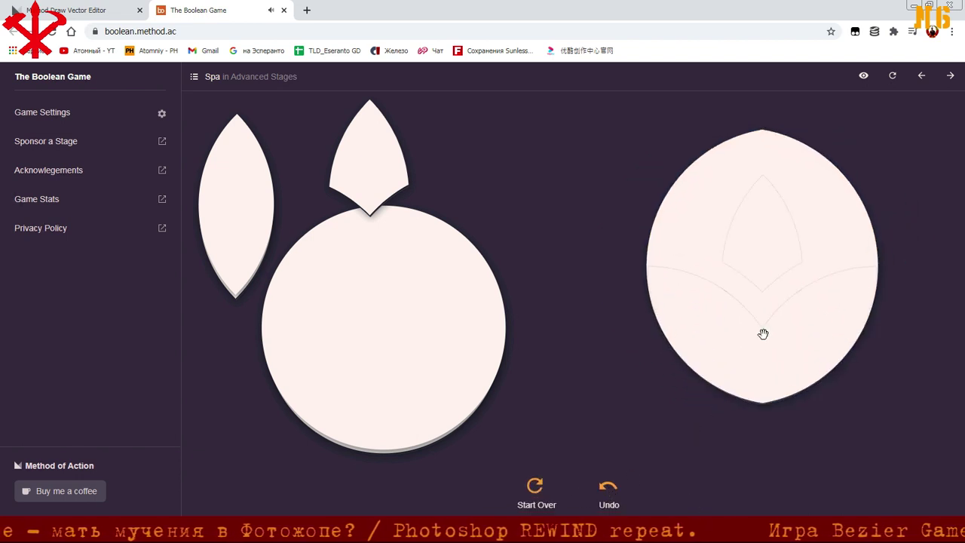
Try fitting the large lens and small ellipse, undo, then restart the Spa stage
drag(797, 240, 518, 346)
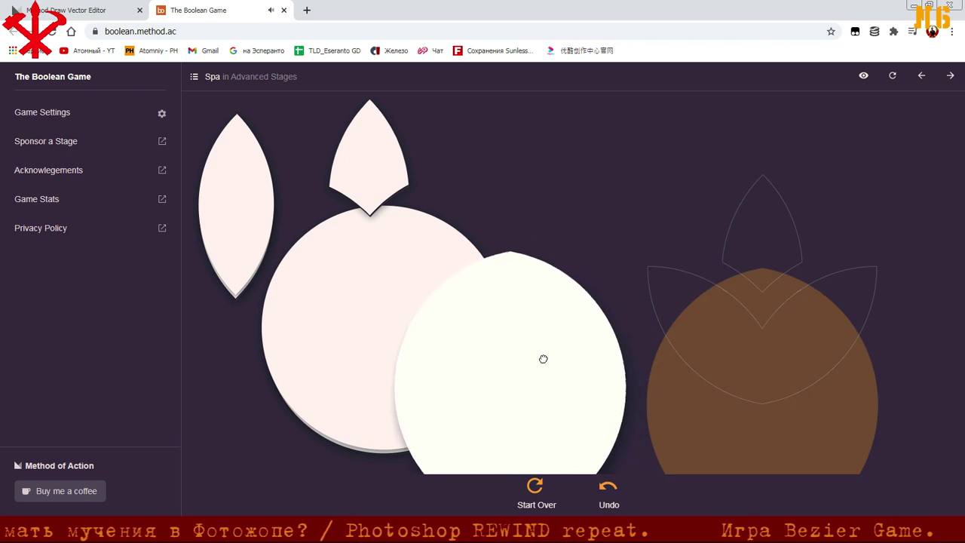
key(ctrl+z)
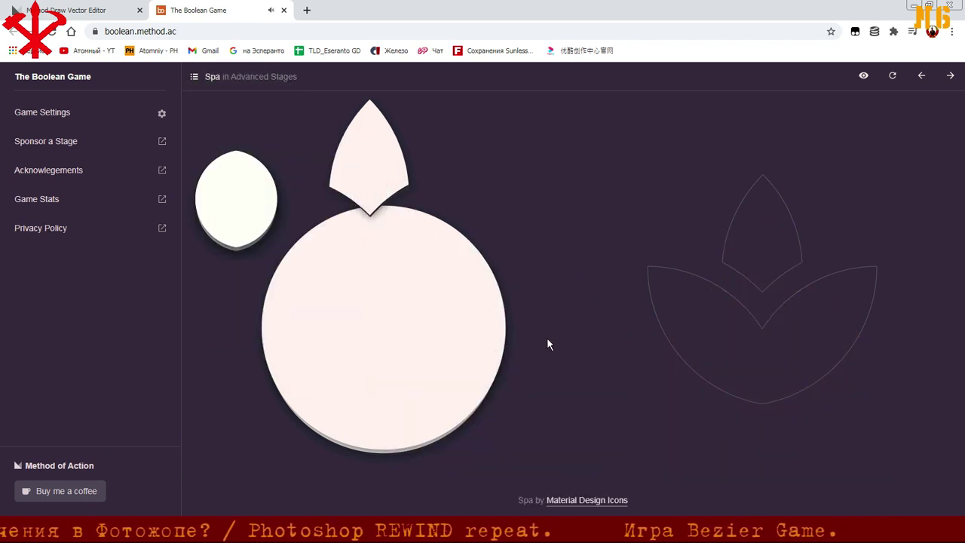
drag(225, 200, 769, 276)
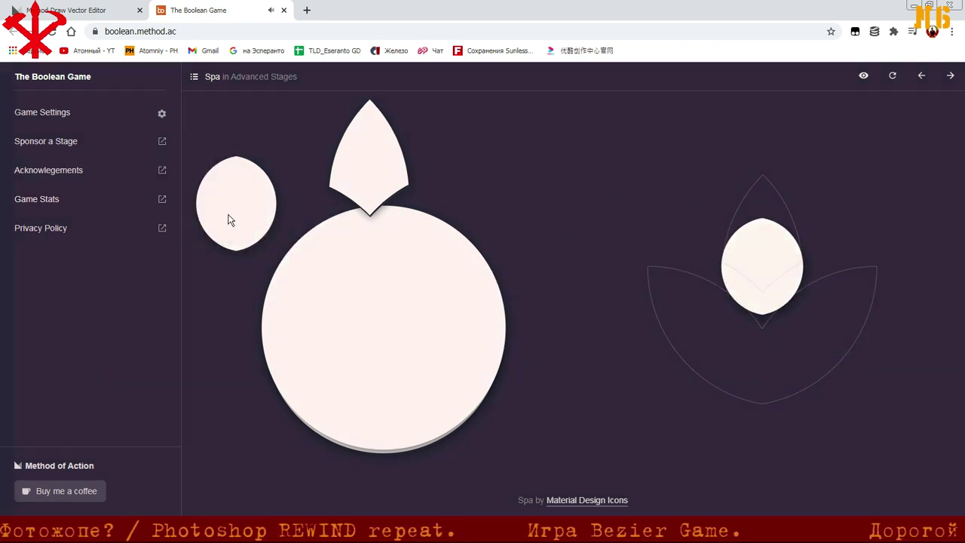
click(894, 78)
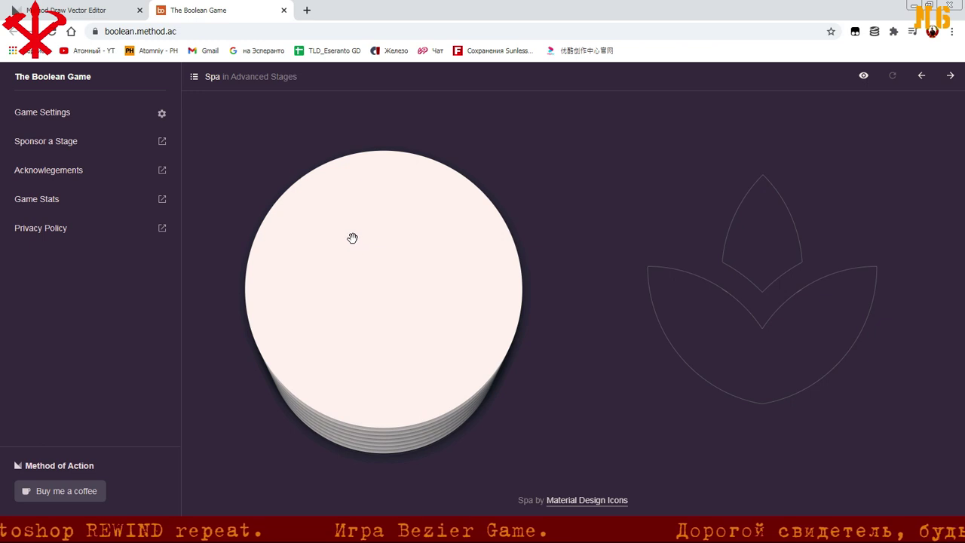
Intersect two circles into a lens and stash it on the left
mouse_move(352, 238)
mouse_down()
mouse_move(437, 267)
mouse_move(808, 288)
mouse_up()
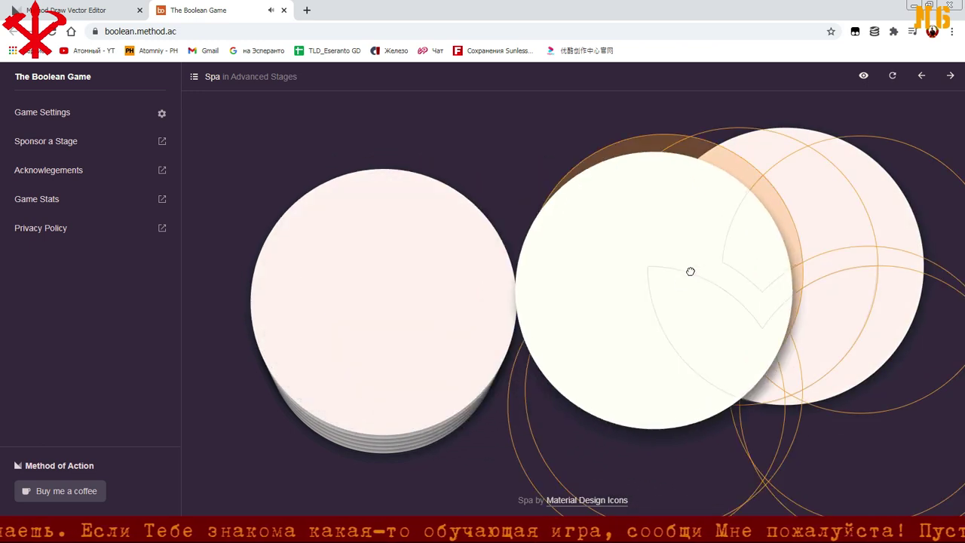
drag(413, 273, 730, 291)
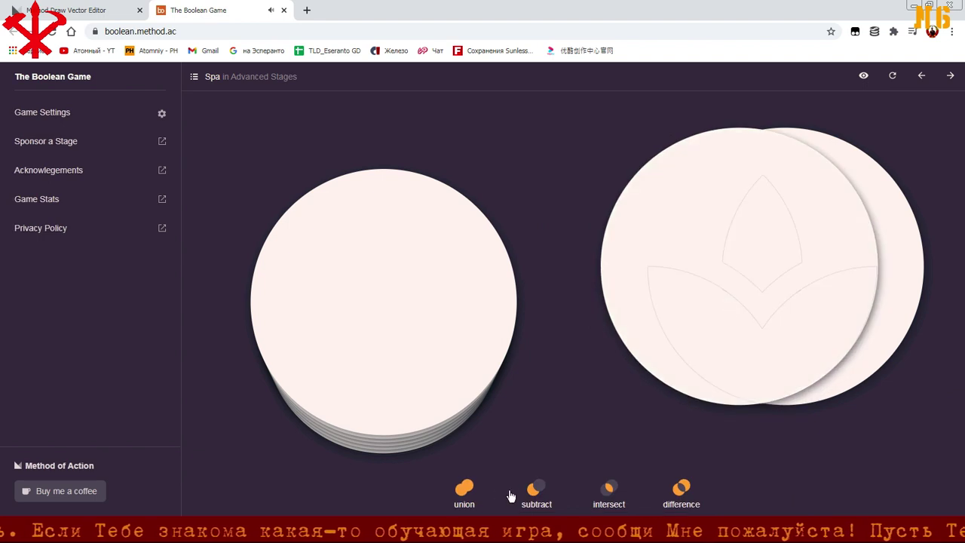
click(611, 491)
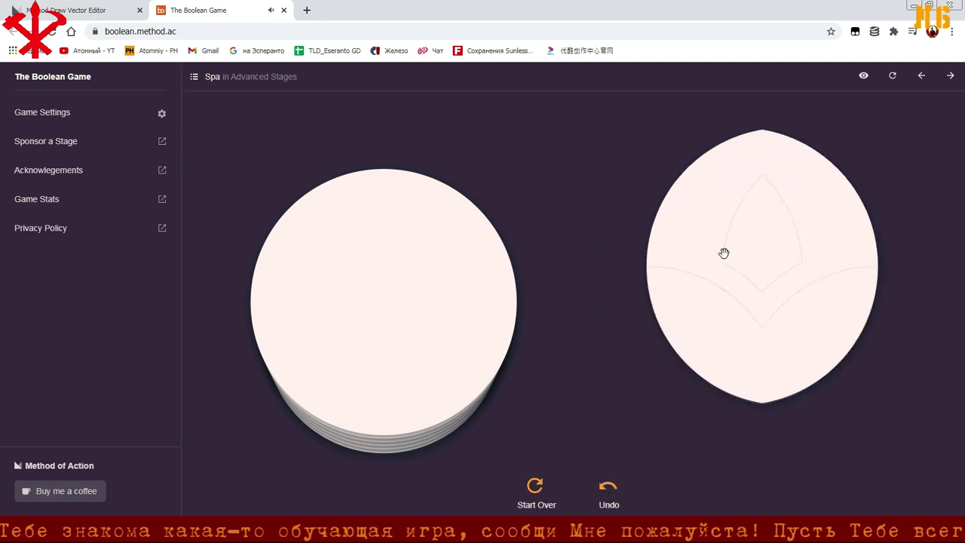
drag(718, 241, 465, 284)
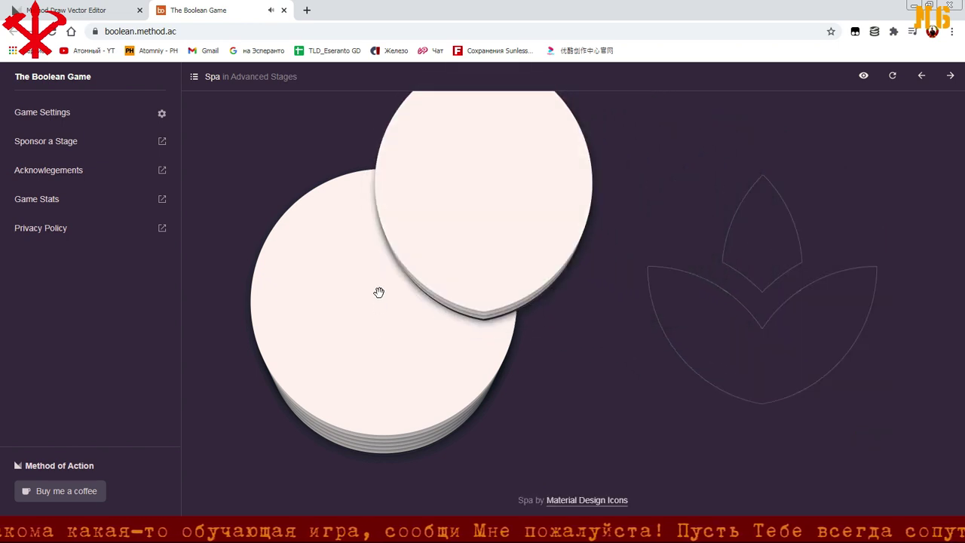
drag(378, 292, 818, 440)
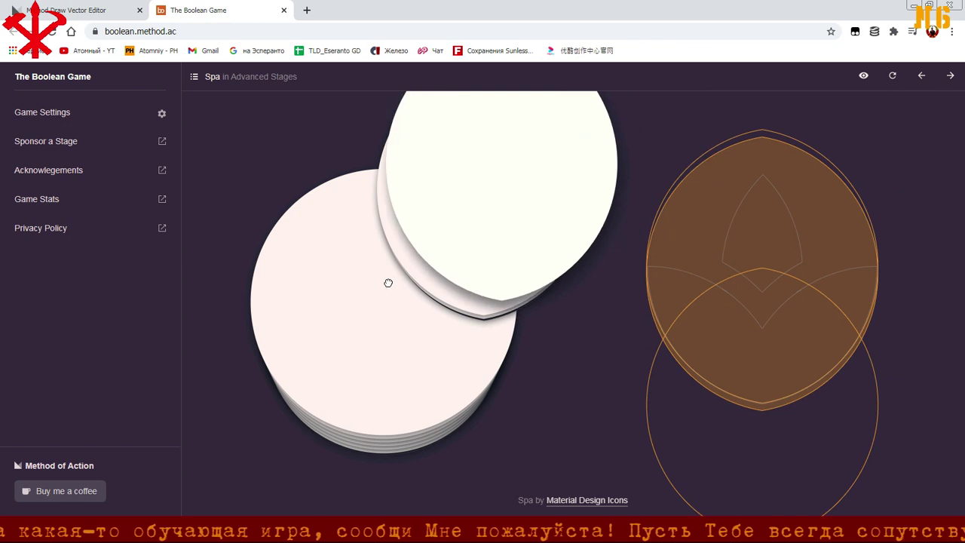
mouse_move(388, 283)
mouse_down()
mouse_move(334, 270)
mouse_move(351, 322)
mouse_up()
Union two circles on the target, lay a lens over them, and intersect into lower petals
drag(325, 366, 821, 508)
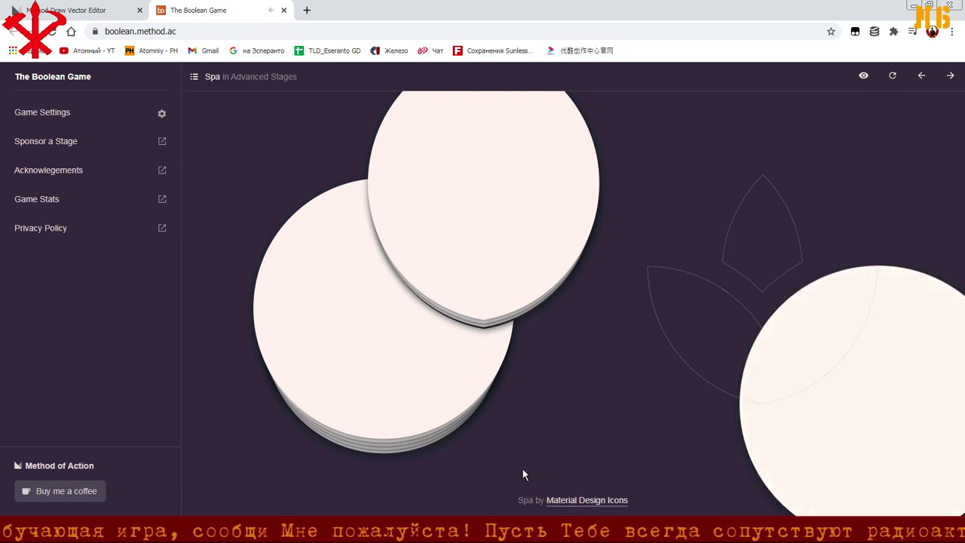
drag(360, 359, 592, 442)
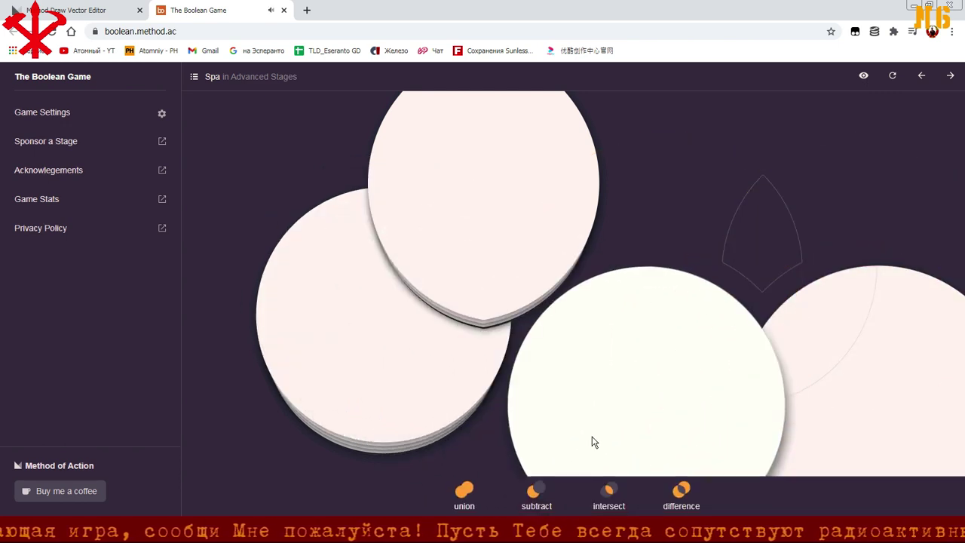
click(465, 497)
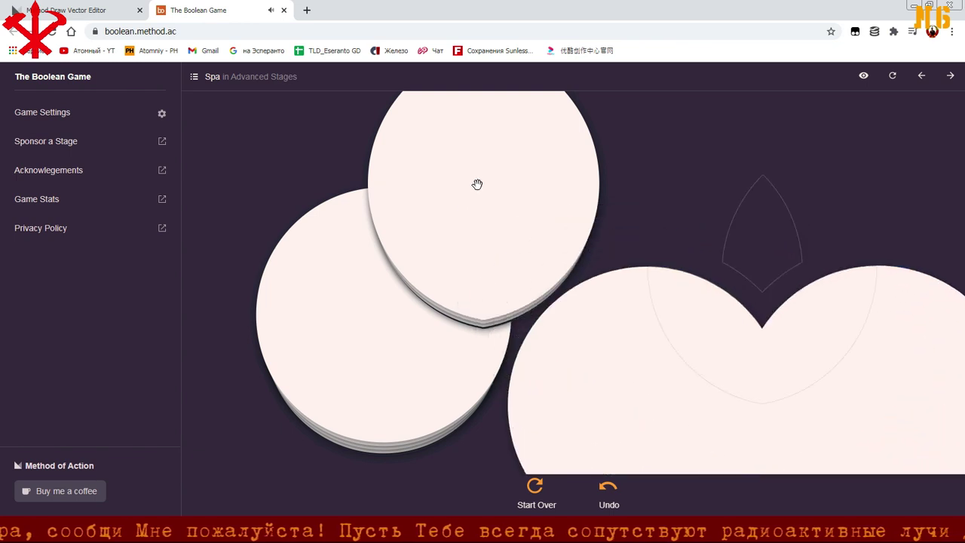
mouse_move(475, 186)
mouse_down()
mouse_move(536, 224)
mouse_move(757, 262)
mouse_up()
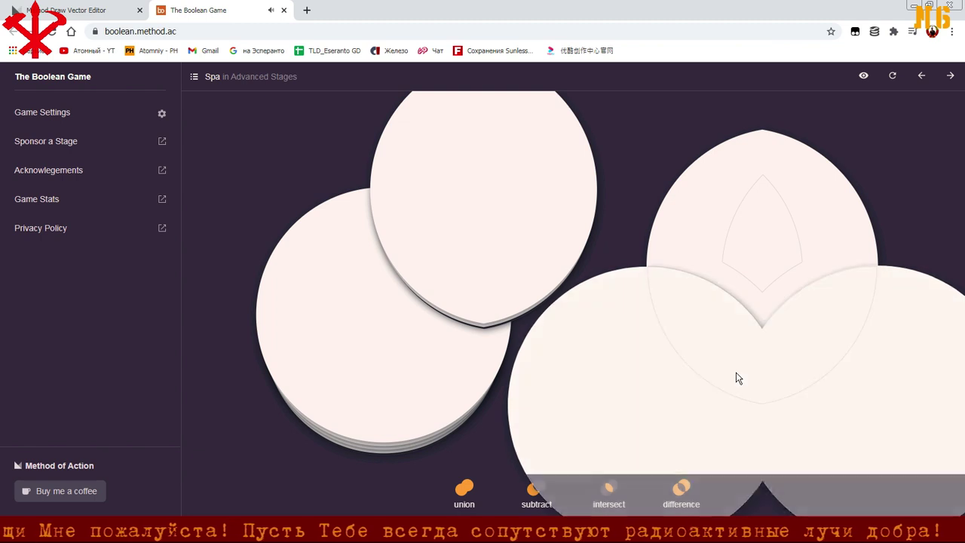
click(606, 490)
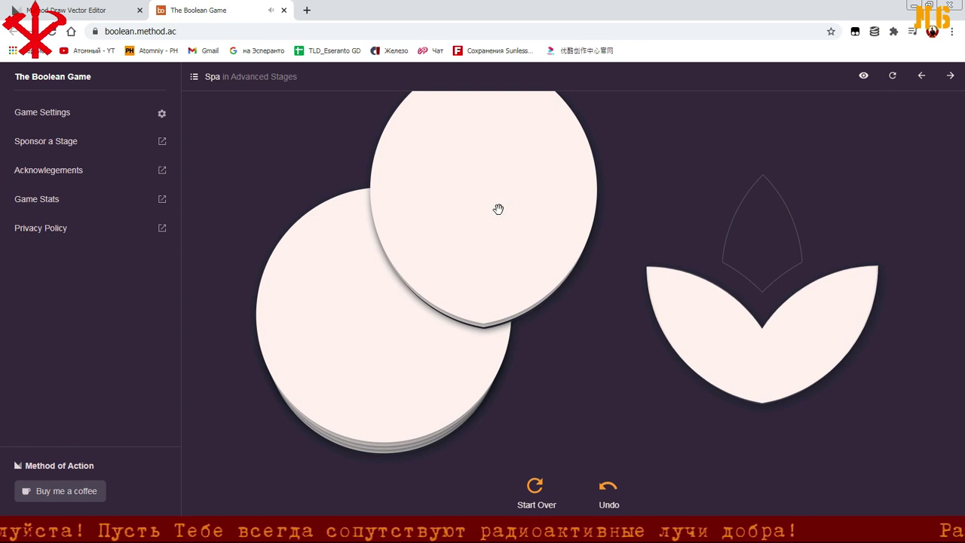
mouse_move(483, 206)
mouse_down()
mouse_move(460, 217)
mouse_move(406, 203)
mouse_up()
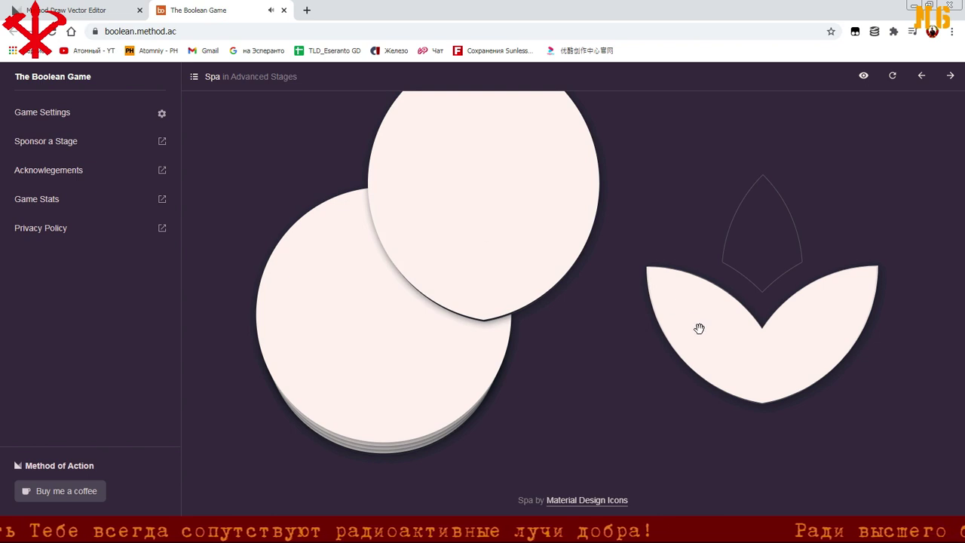
Put the lens on the target, lay the petal piece over it, and intersect them
mouse_move(699, 330)
mouse_down()
mouse_move(266, 391)
mouse_move(294, 373)
mouse_up()
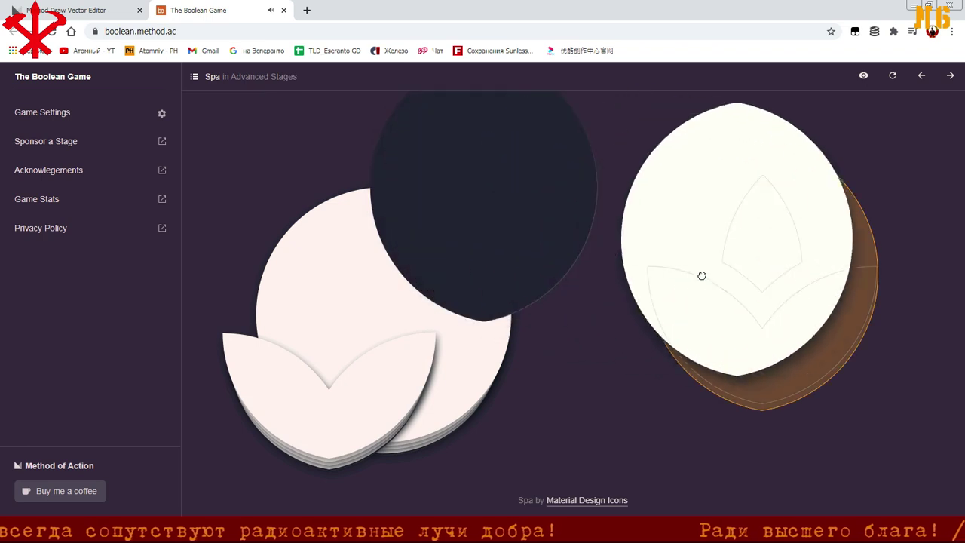
drag(429, 217, 701, 294)
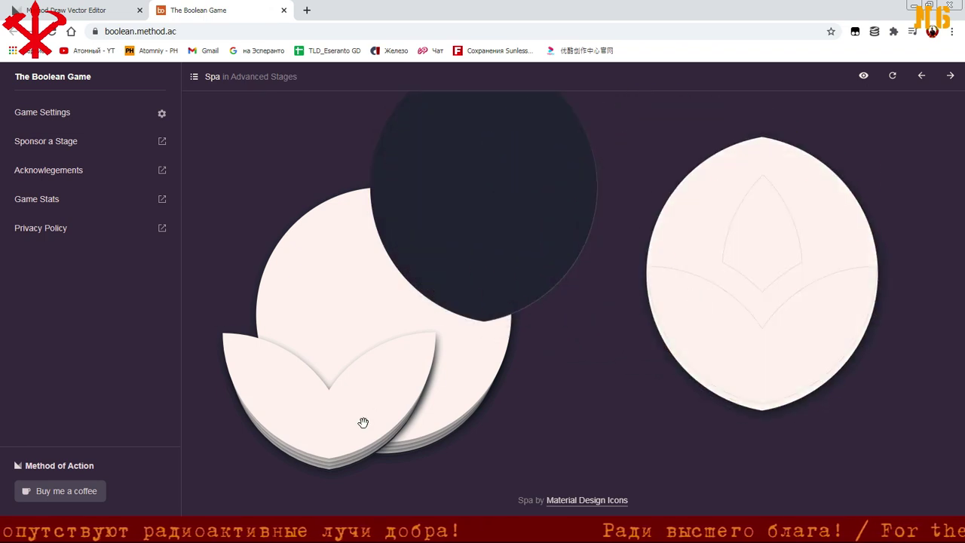
drag(362, 422, 774, 403)
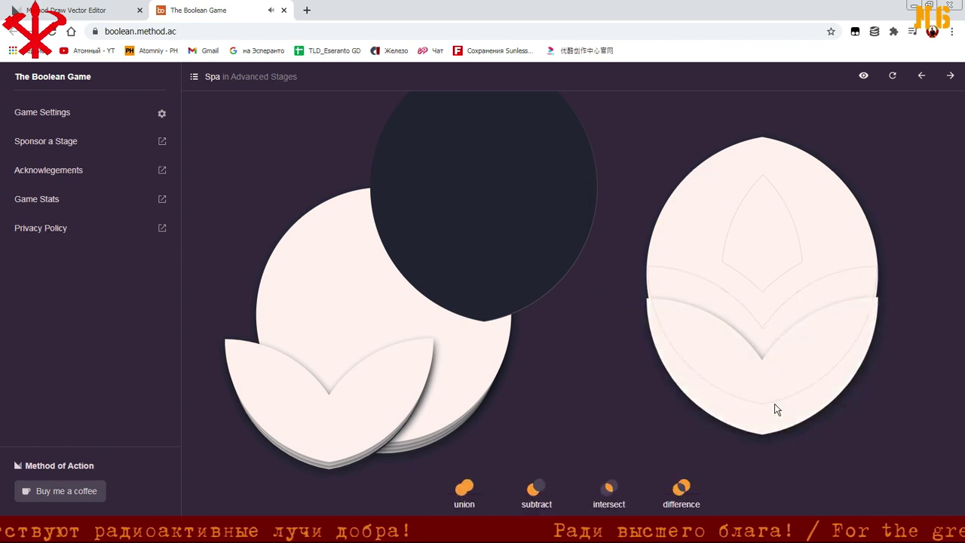
click(607, 492)
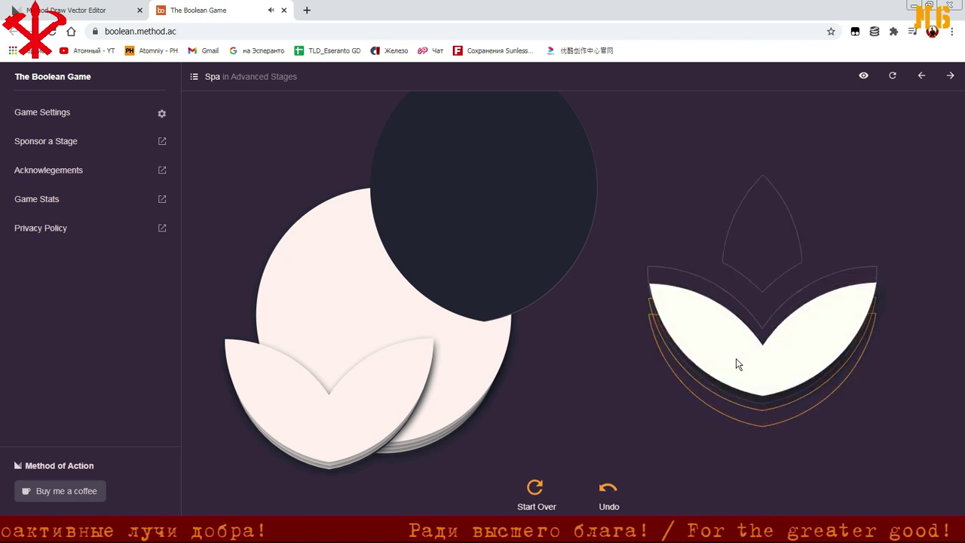
Move the trimmed petal pair off the target to the top left
mouse_move(748, 383)
mouse_down()
mouse_move(743, 254)
mouse_move(704, 382)
mouse_move(737, 370)
mouse_up()
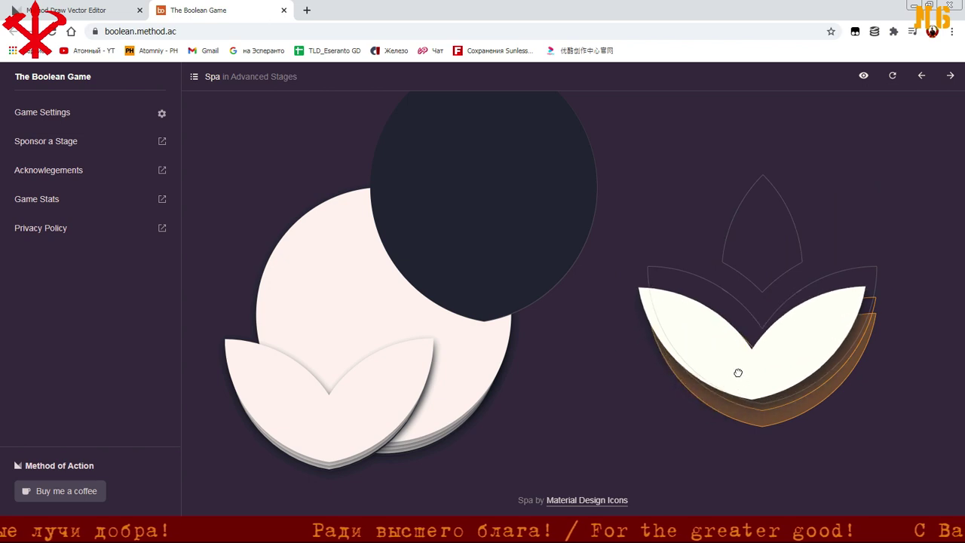
drag(523, 316, 312, 176)
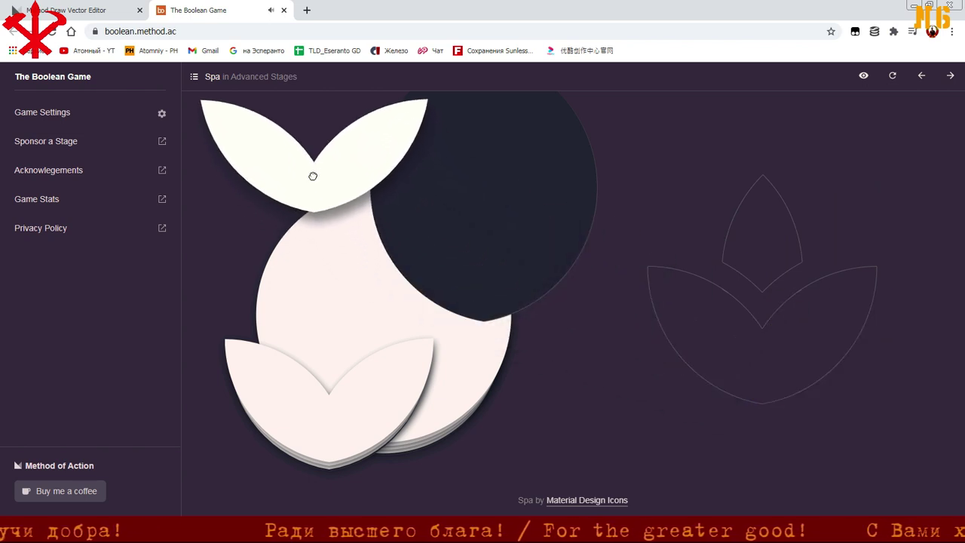
drag(505, 228, 693, 315)
mouse_move(737, 373)
mouse_down()
mouse_move(285, 196)
mouse_move(340, 211)
mouse_up()
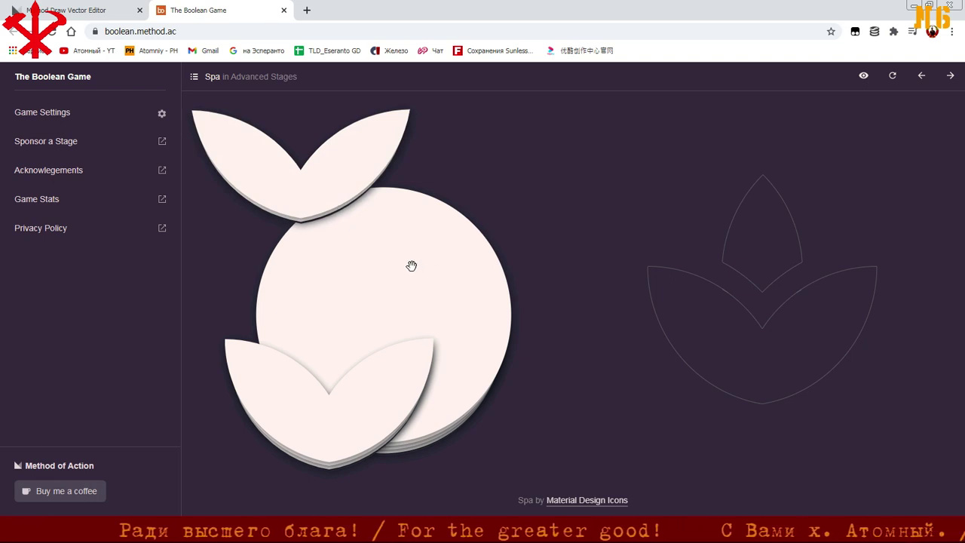
Intersect two overlapping circles into a tall upright lens and park it beside the petals
drag(340, 278, 812, 284)
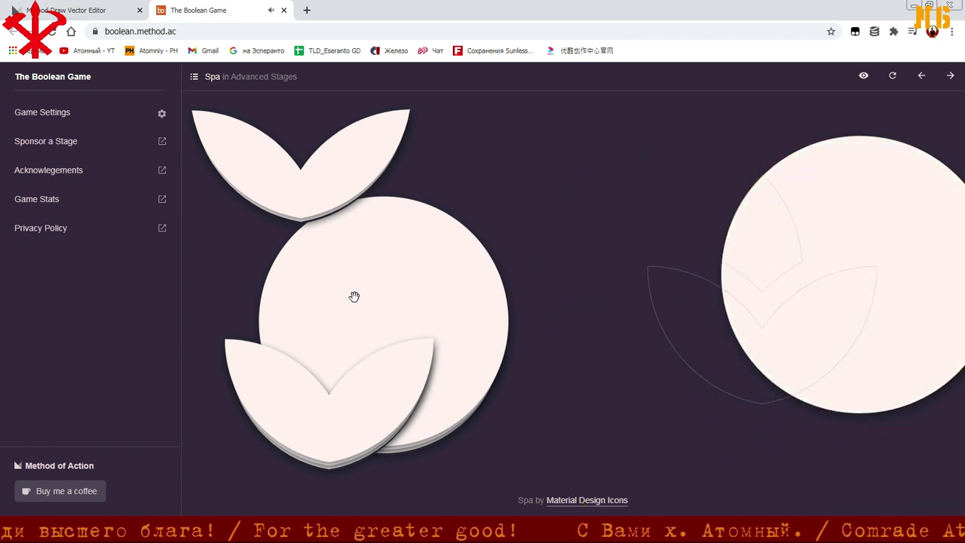
drag(354, 296, 612, 279)
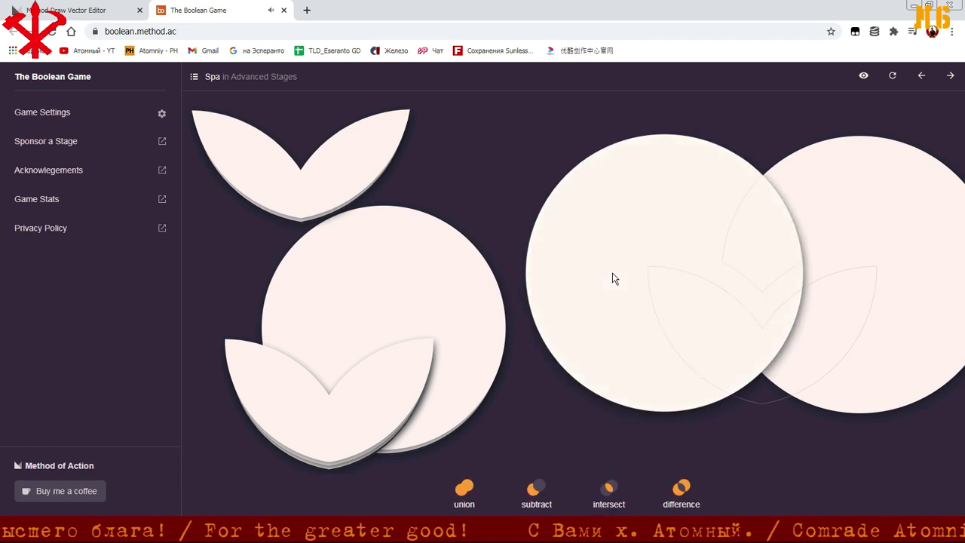
click(609, 492)
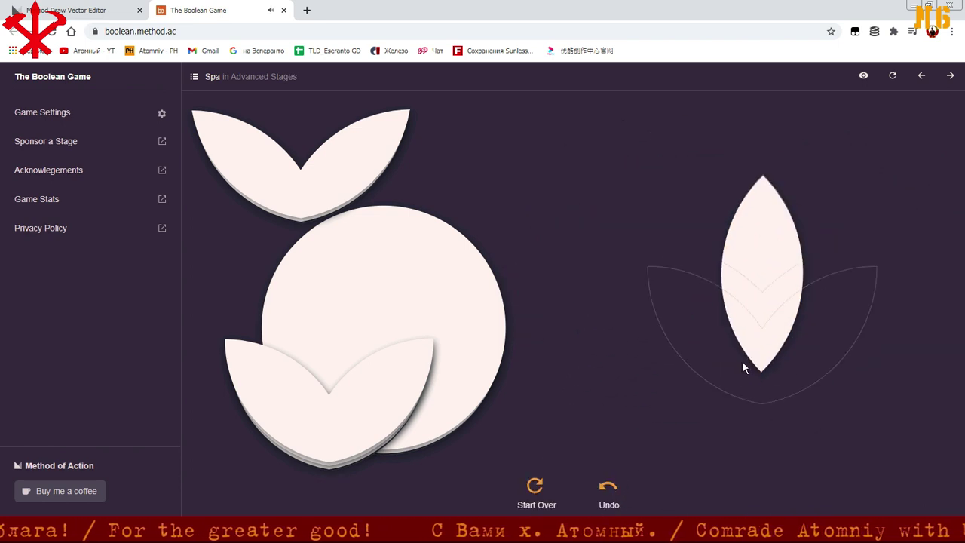
drag(767, 260, 560, 189)
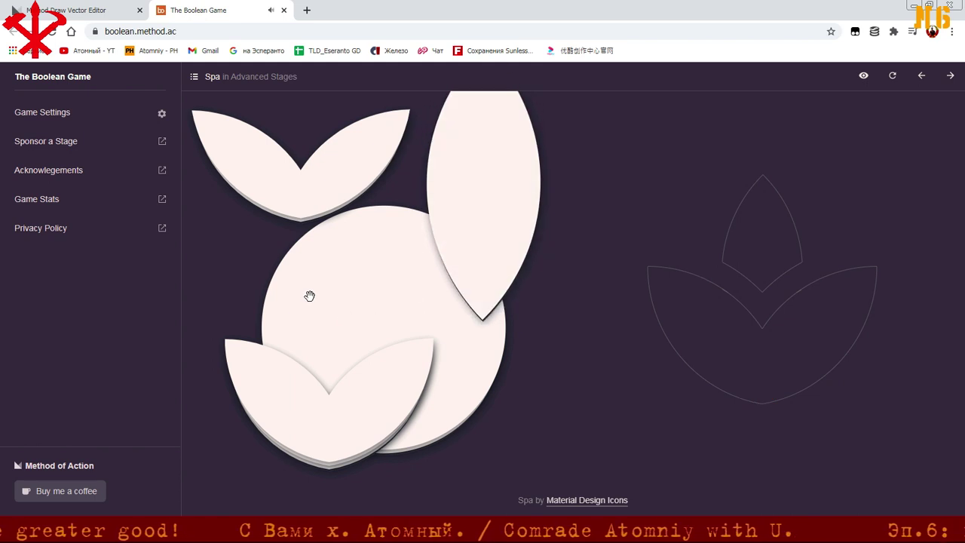
Union two circles into a broad shape on the target and lay the upright lens over its top petal
drag(309, 296, 594, 396)
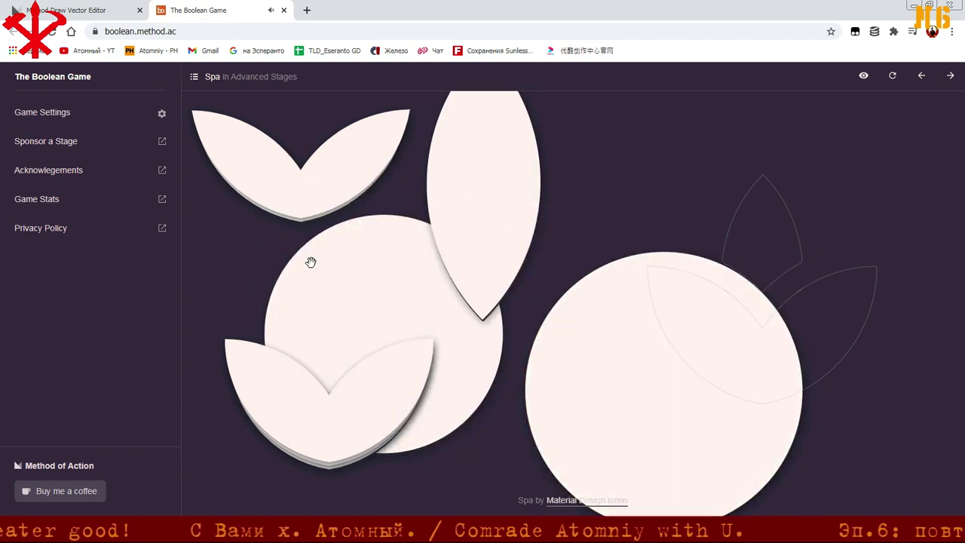
drag(307, 280, 799, 391)
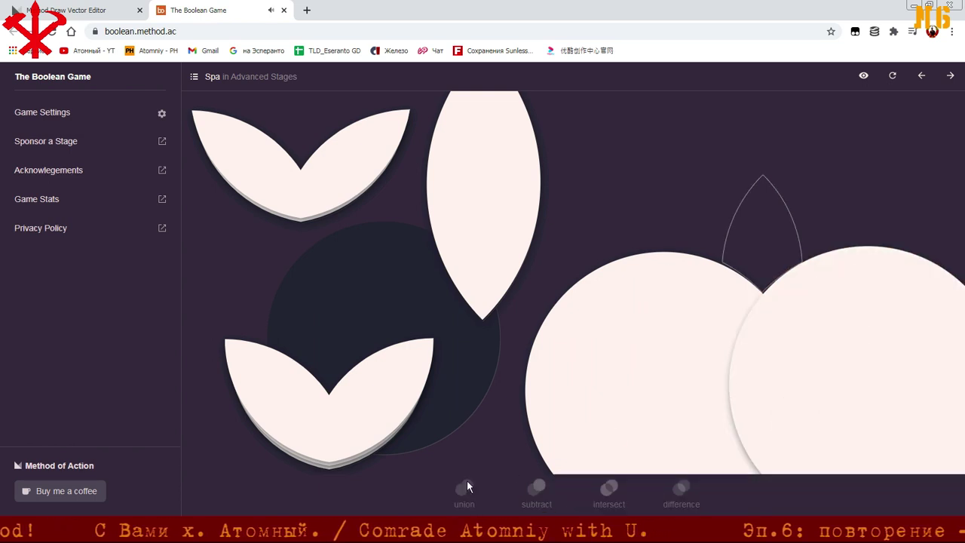
click(466, 482)
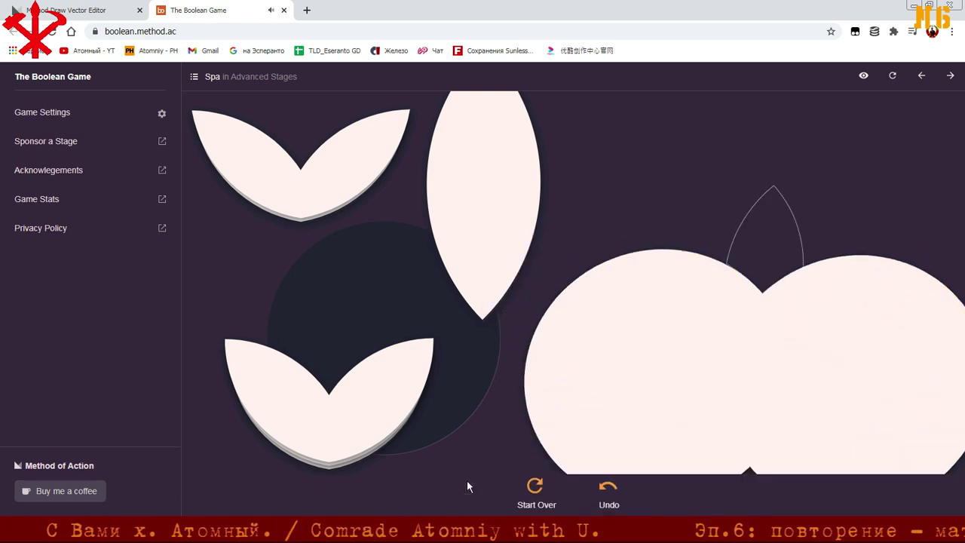
mouse_move(476, 176)
mouse_down()
mouse_move(759, 357)
mouse_move(754, 311)
mouse_up()
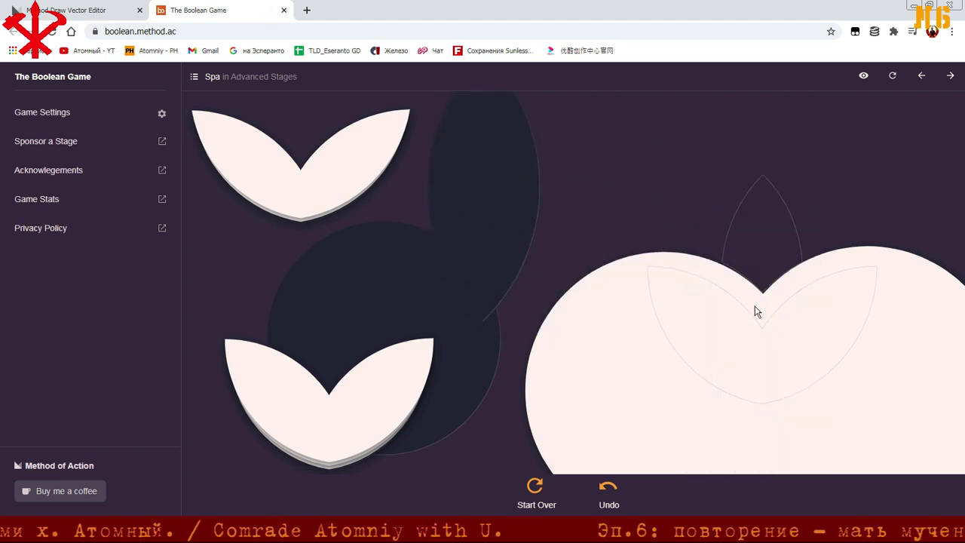
drag(773, 258, 765, 315)
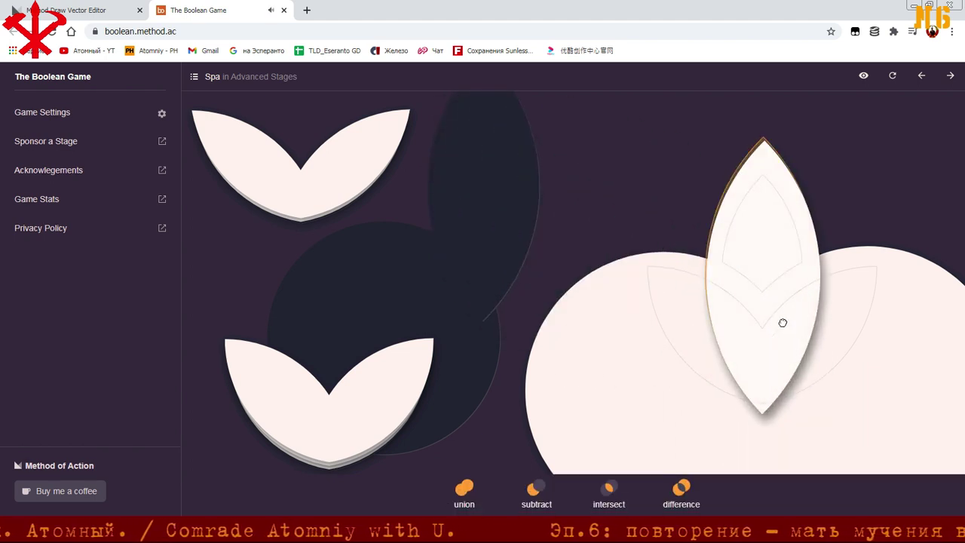
drag(743, 176, 735, 255)
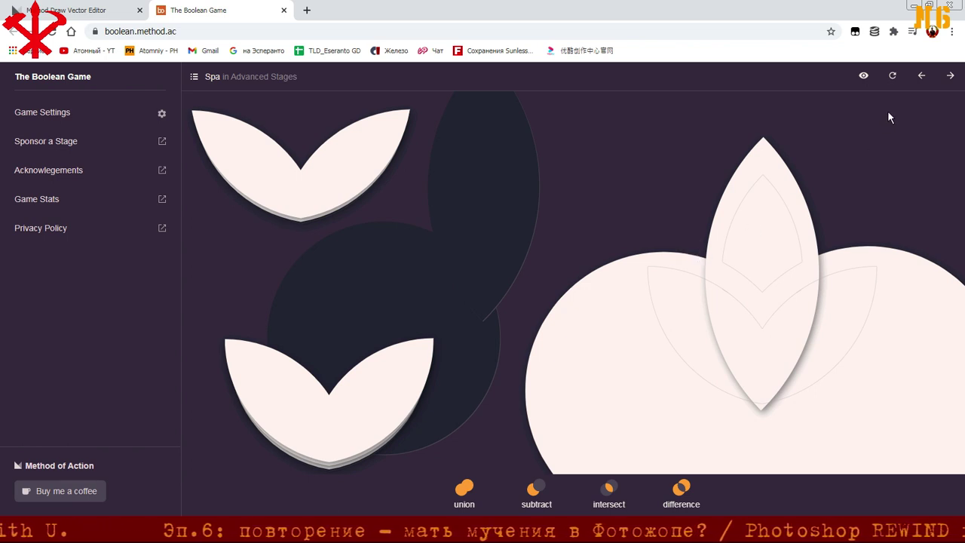
Use the Start Over icon in the top bar to reset the Spa stage
click(891, 77)
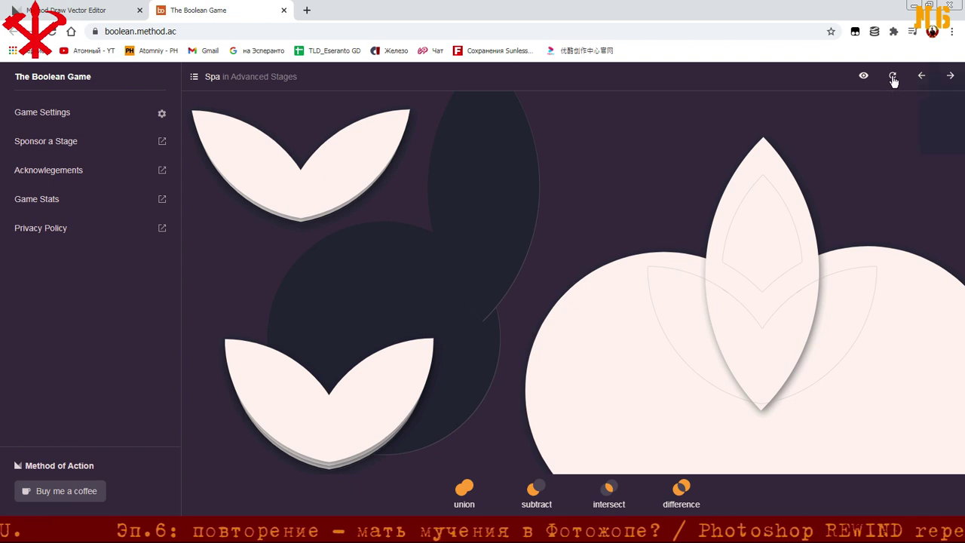